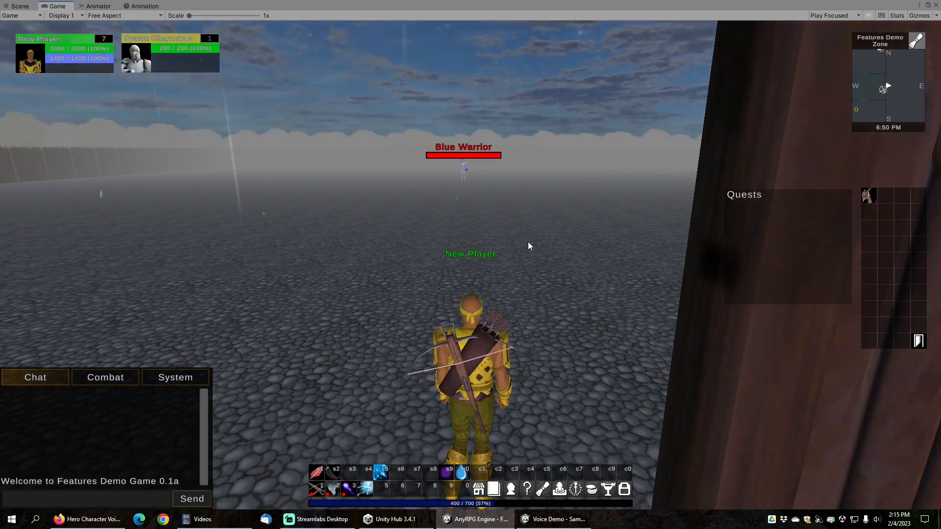
key("w")
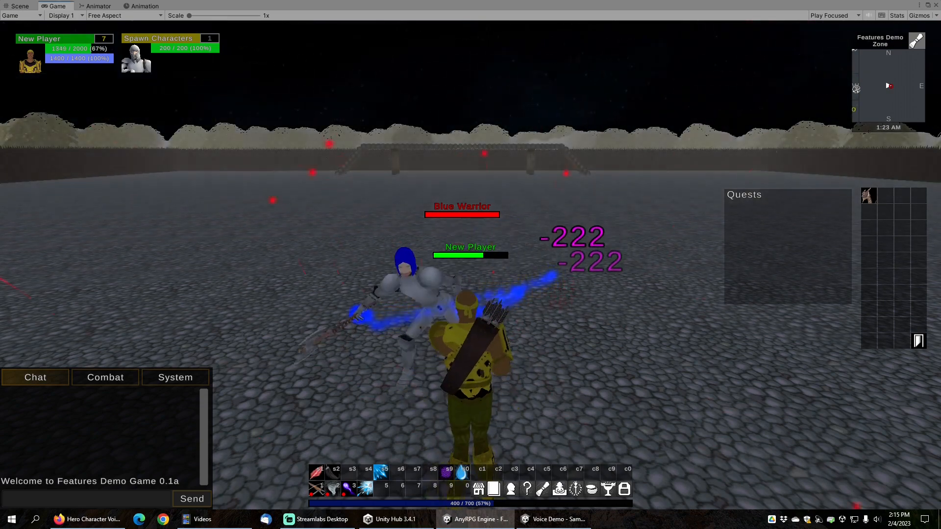
left_click_drag(466, 182, 571, 228)
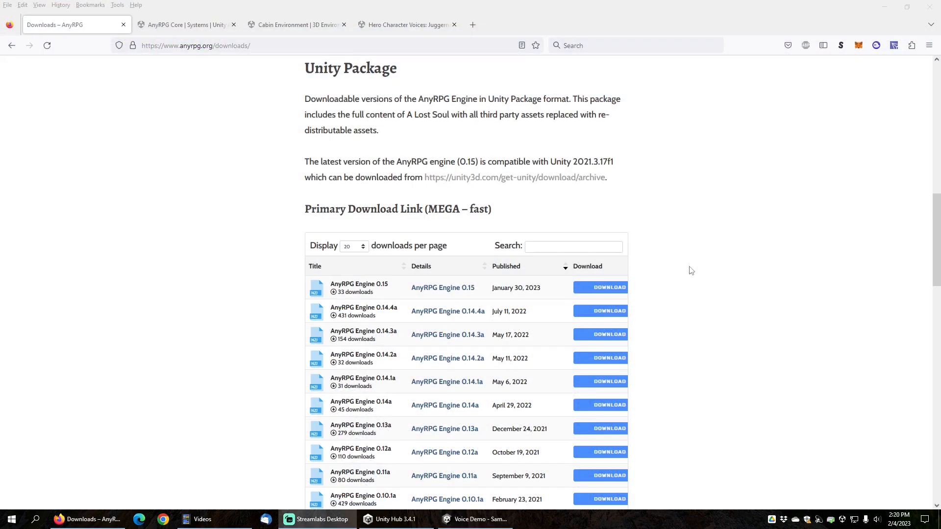
Review the AnyRPG Engine 0.15 entry and the Unity Package section on the AnyRPG downloads page
left_click_drag(407, 286, 477, 293)
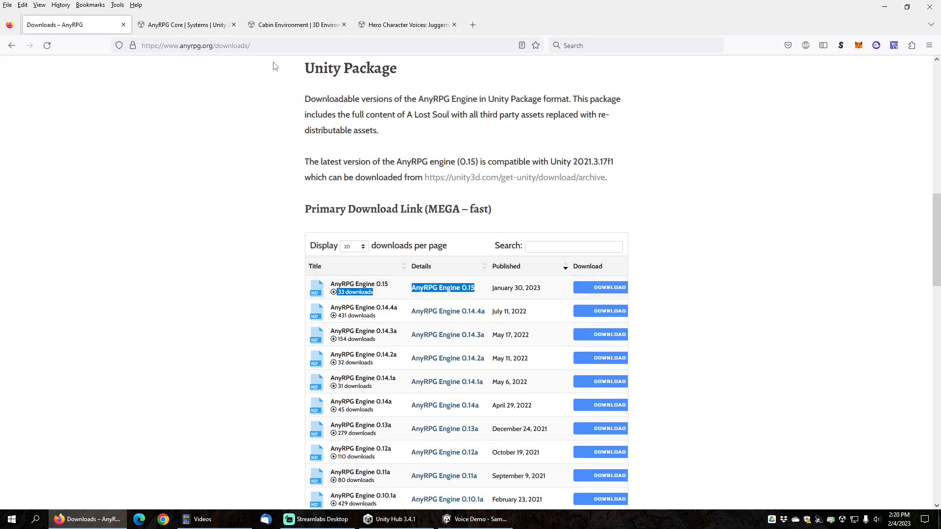
left_click(270, 44)
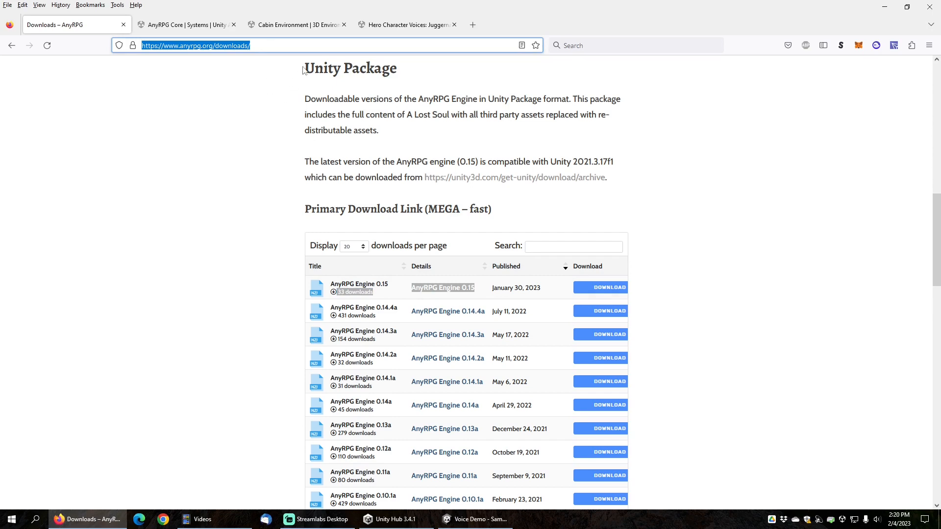
left_click_drag(303, 69, 414, 73)
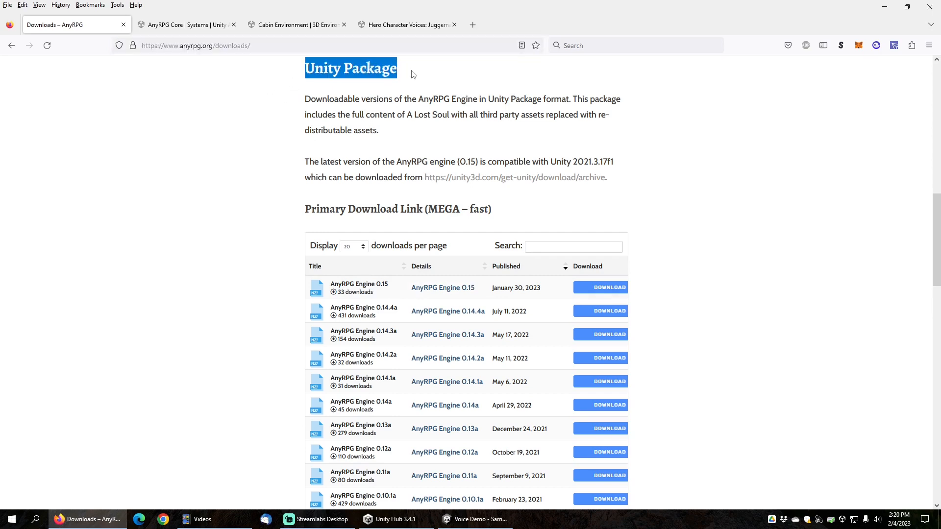
View the Unity Asset Store pages for AnyRPG Core and Cabin Environment
left_click(191, 25)
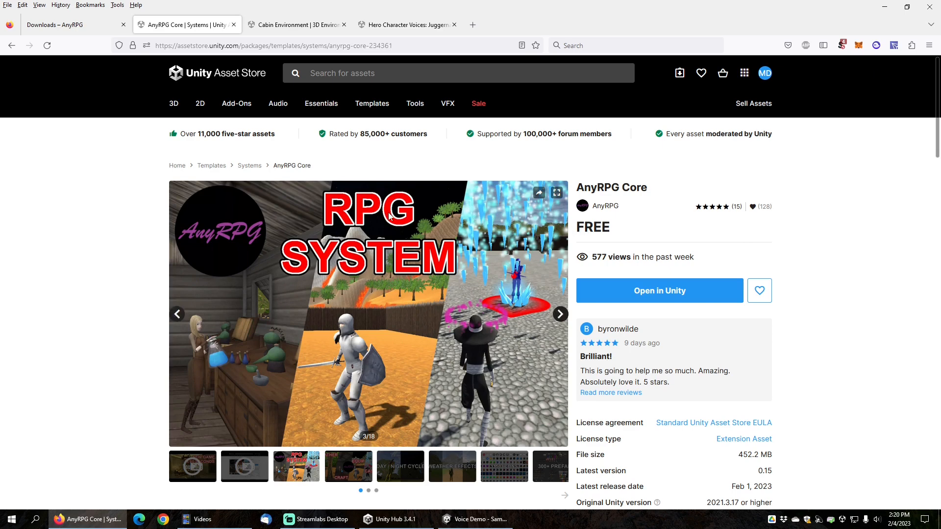
left_click(292, 26)
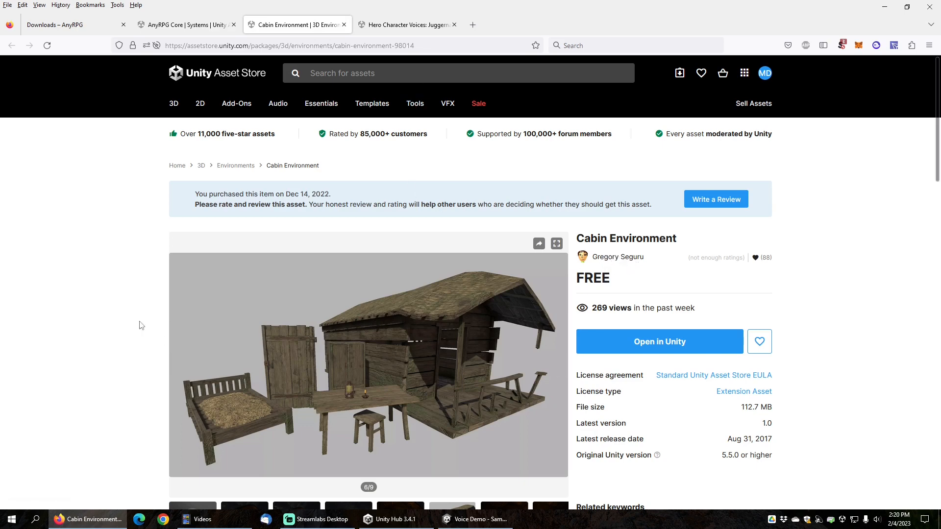
scroll(131, 305, "down", 2)
scroll(132, 305, "up", 2)
Examine the package content of Hero Character Voices: Juggernaut Voice Pack, including the BONUS merchant files and the Juggernaut 1 folder
left_click(421, 24)
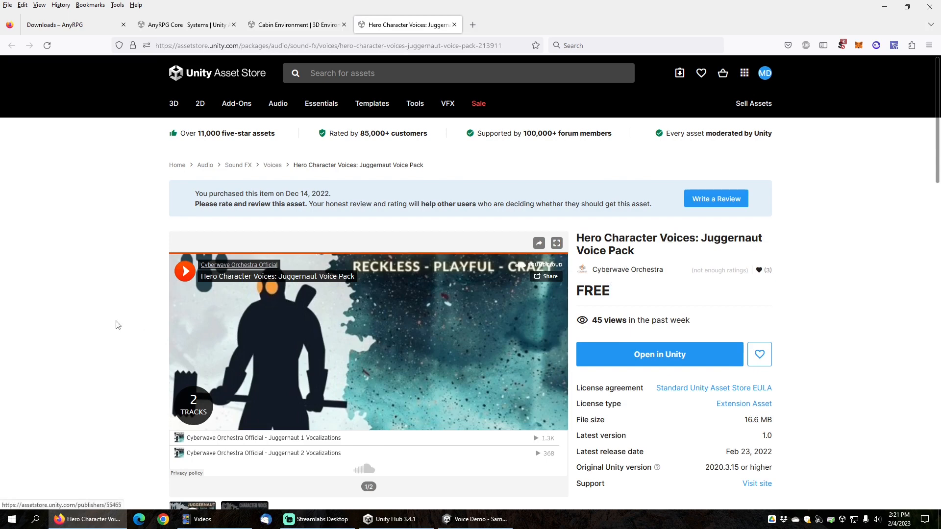
scroll(118, 324, "down", 2)
scroll(117, 325, "down", 6)
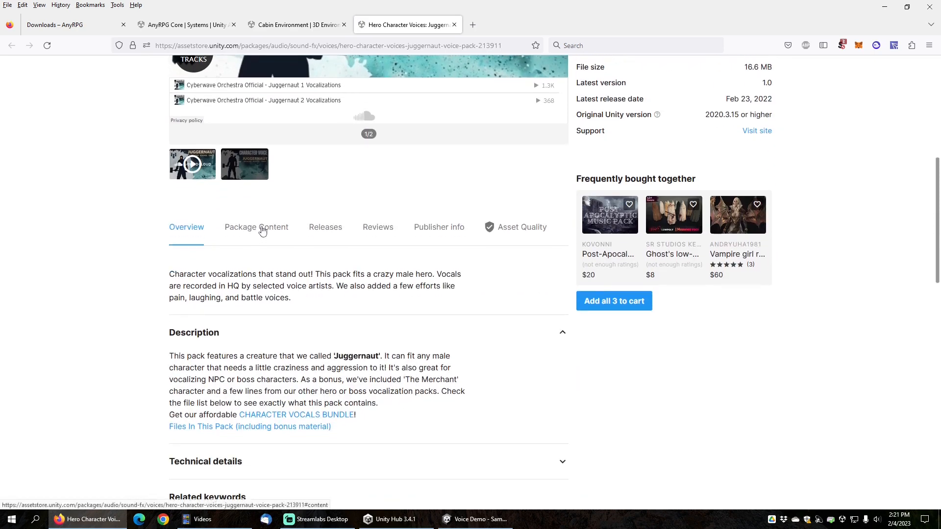
left_click(256, 227)
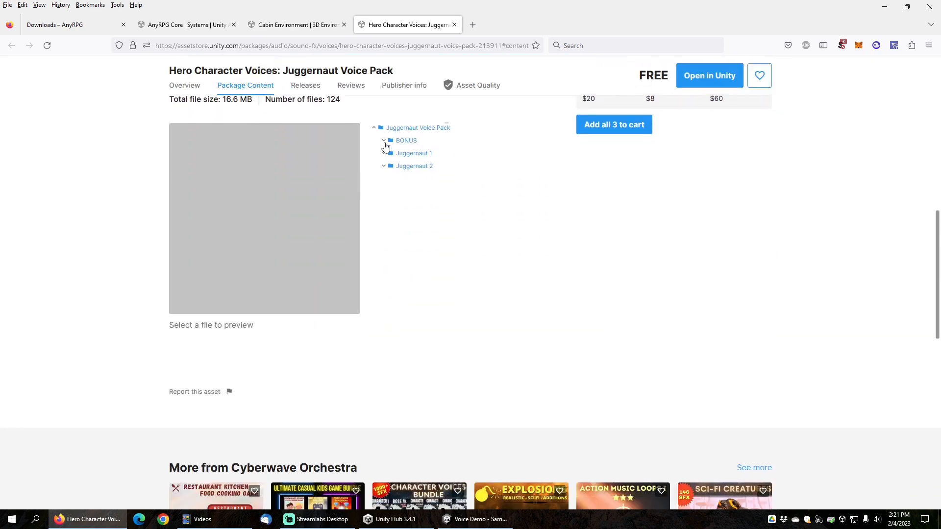
left_click(383, 141)
left_click(388, 168)
scroll(390, 319, "down", 2)
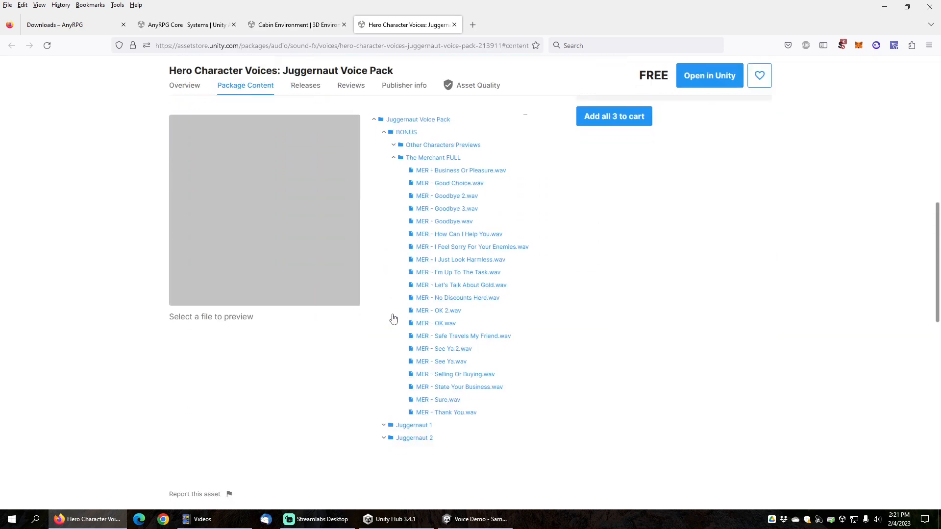
left_click(385, 315)
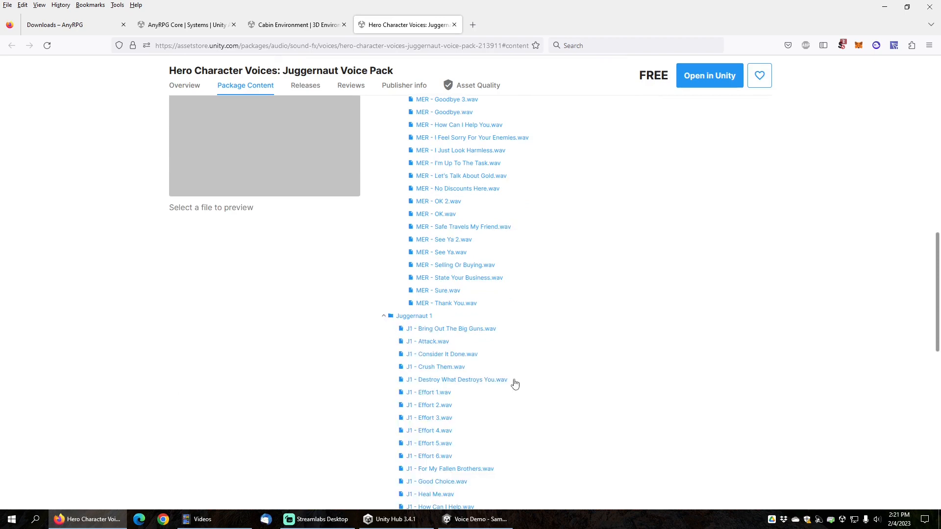
scroll(515, 380, "down", 1)
scroll(515, 378, "up", 10)
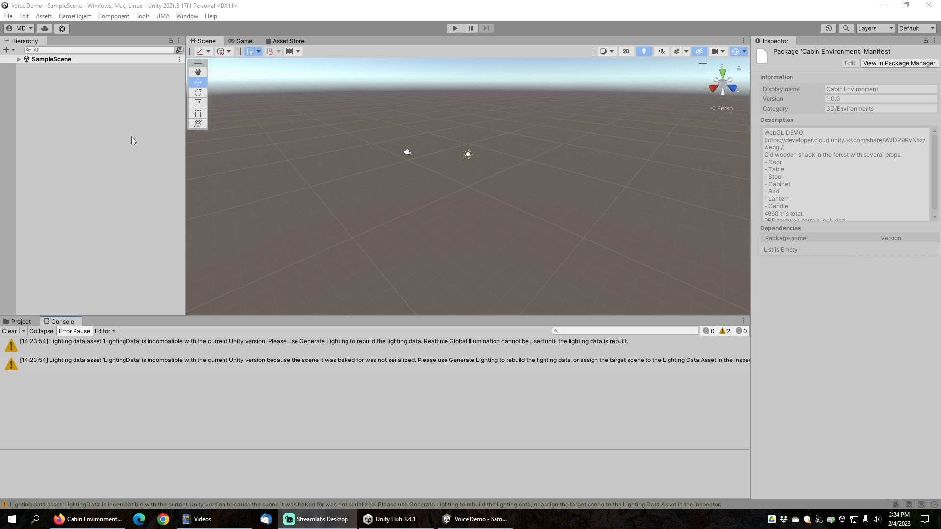
Switch to the Unity editor, start the AnyRPG New Game Wizard and name the game Voices
left_click(141, 17)
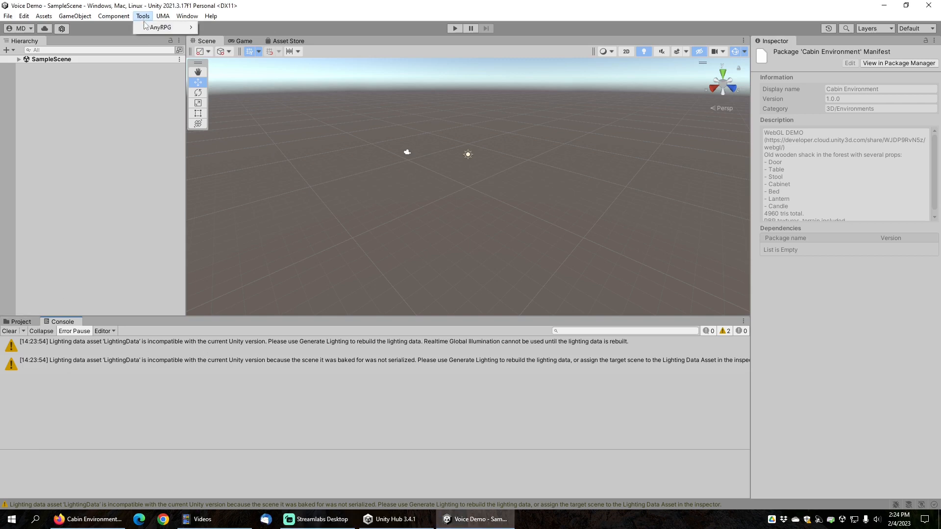
mouse_move(161, 28)
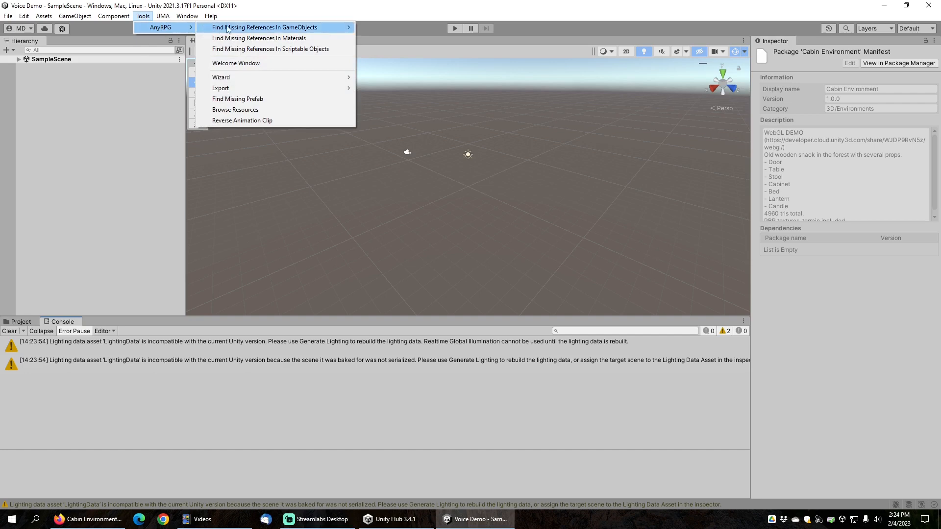
mouse_move(240, 80)
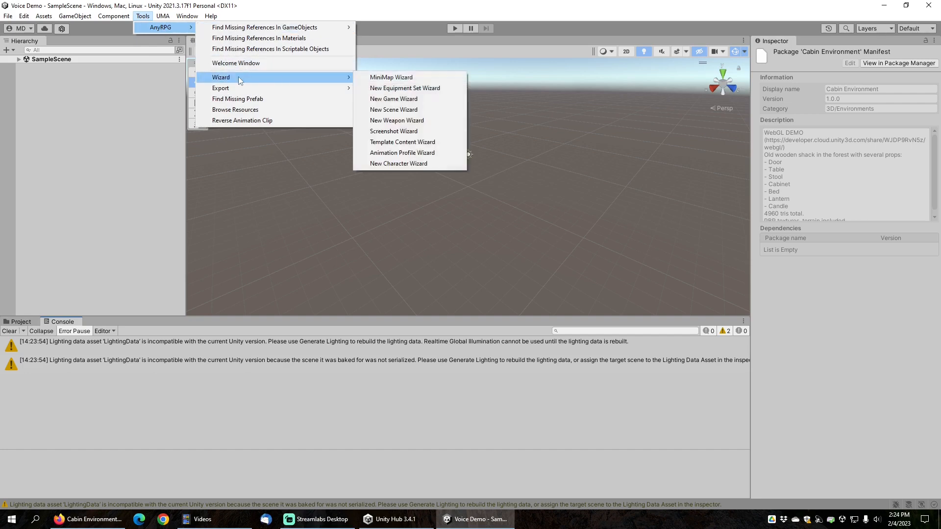
left_click(393, 99)
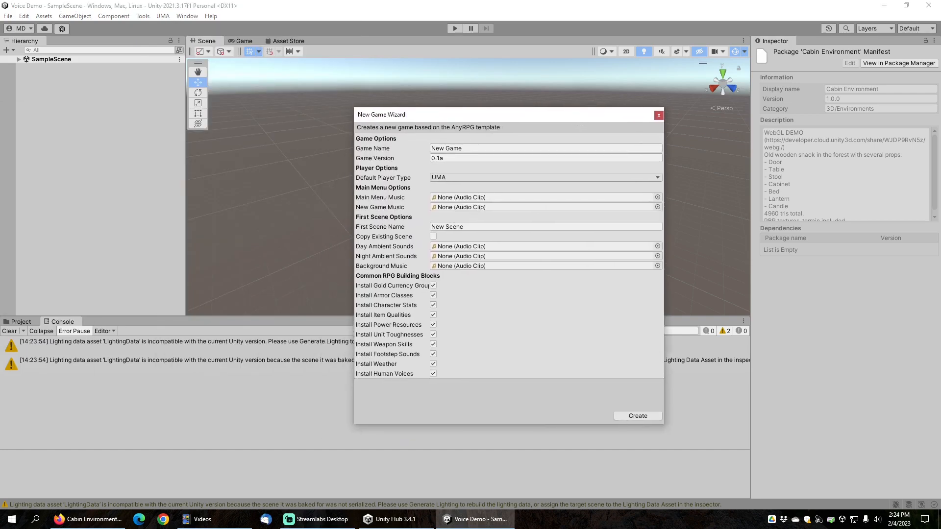
left_click(21, 322)
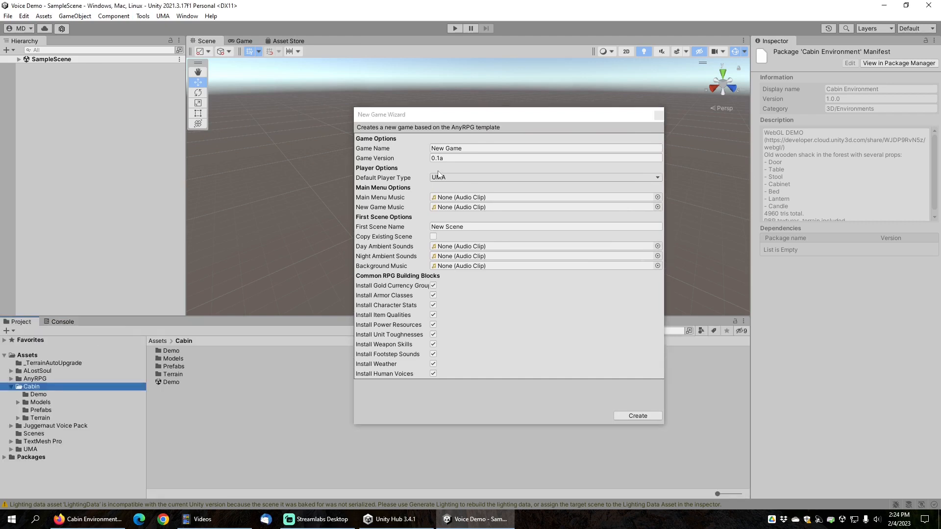
left_click(481, 149)
type("Voices")
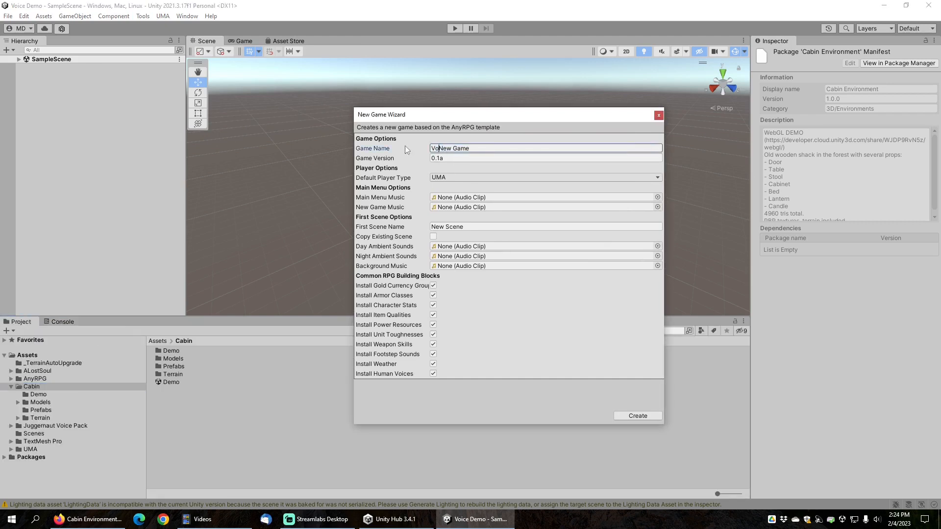
key("shift+End")
key("Delete")
Create the game with a first scene named Cabin, copied from the existing Demo scene in the Cabin folder
left_click(475, 228)
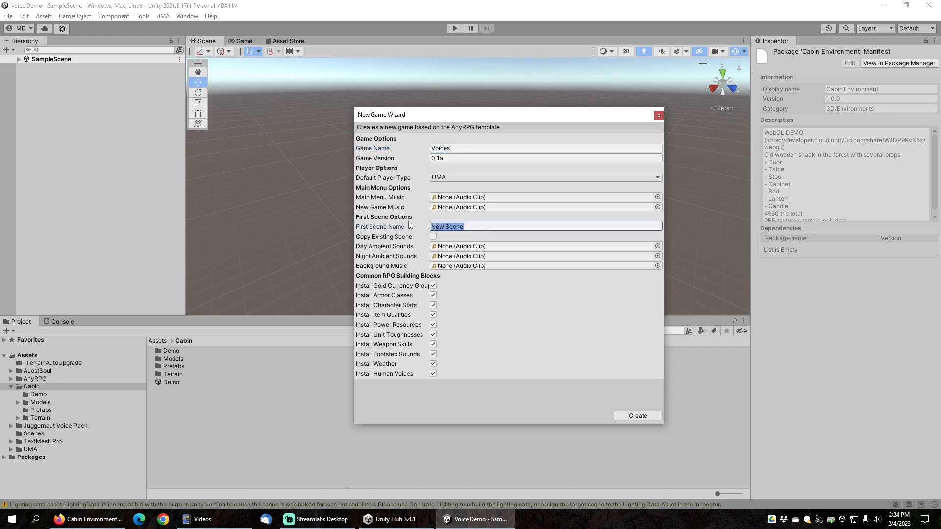
type("Cabin")
left_click(433, 236)
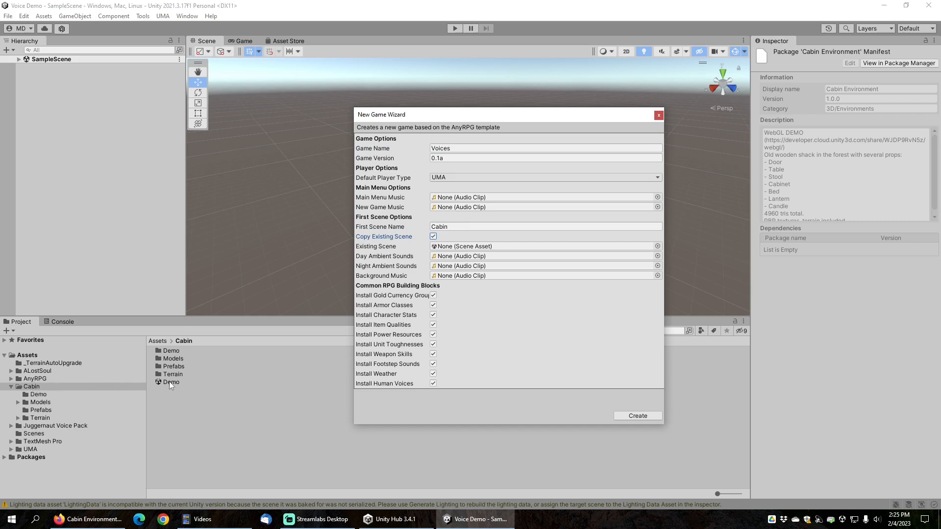
left_click_drag(171, 385, 461, 250)
left_click(634, 416)
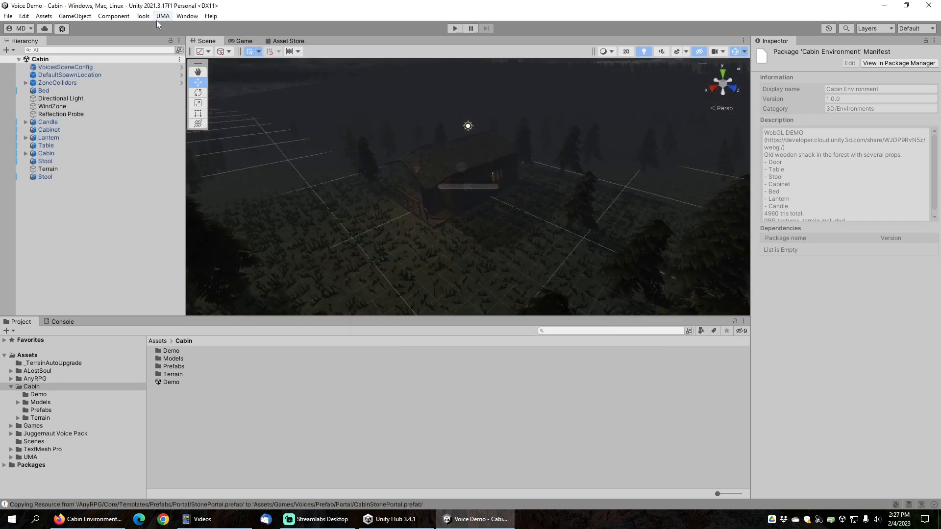
Start the AnyRPG Template Content Wizard and add CoreVoiceProfilesTemplatePackage as the first scriptable content entry
left_click(143, 16)
mouse_move(157, 30)
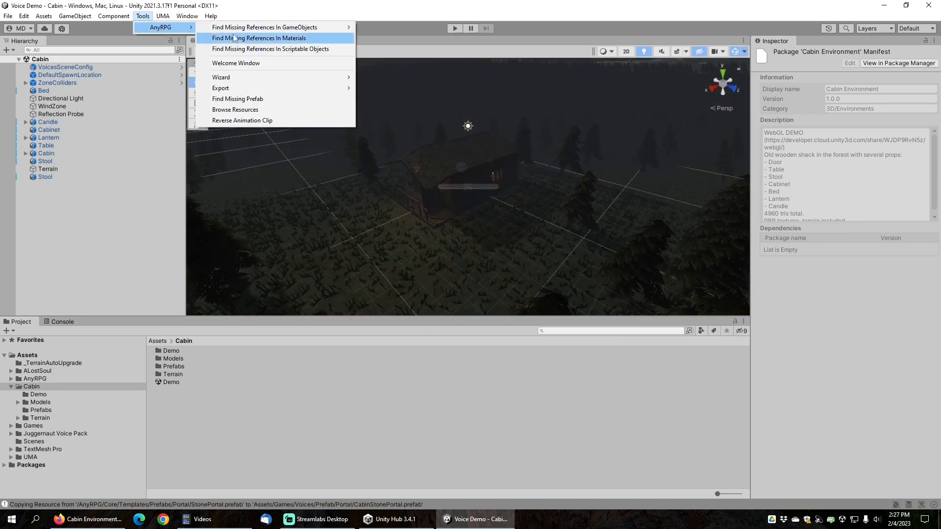
mouse_move(248, 82)
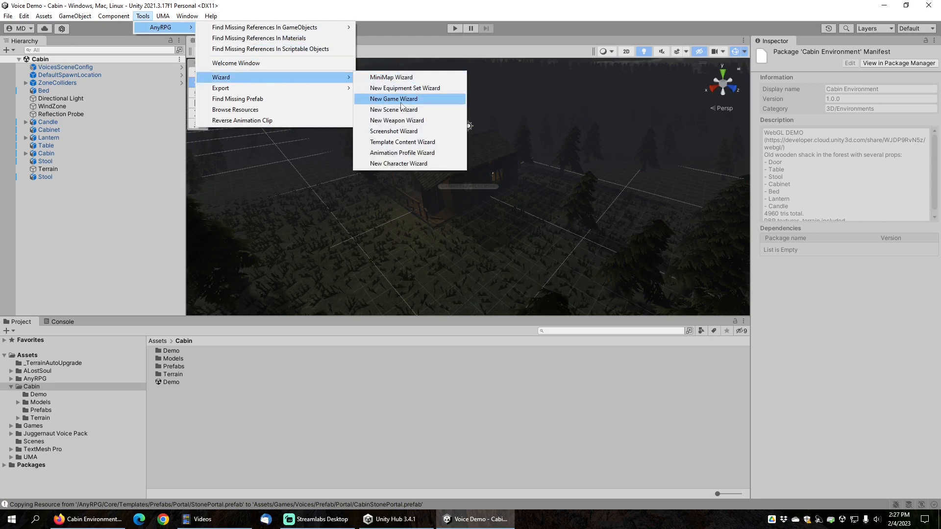
left_click(413, 142)
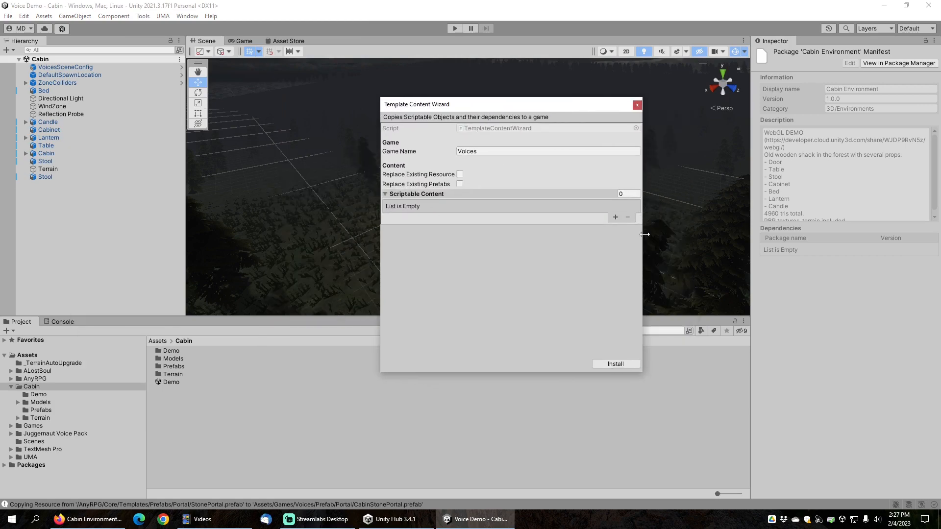
left_click(615, 217)
left_click(634, 205)
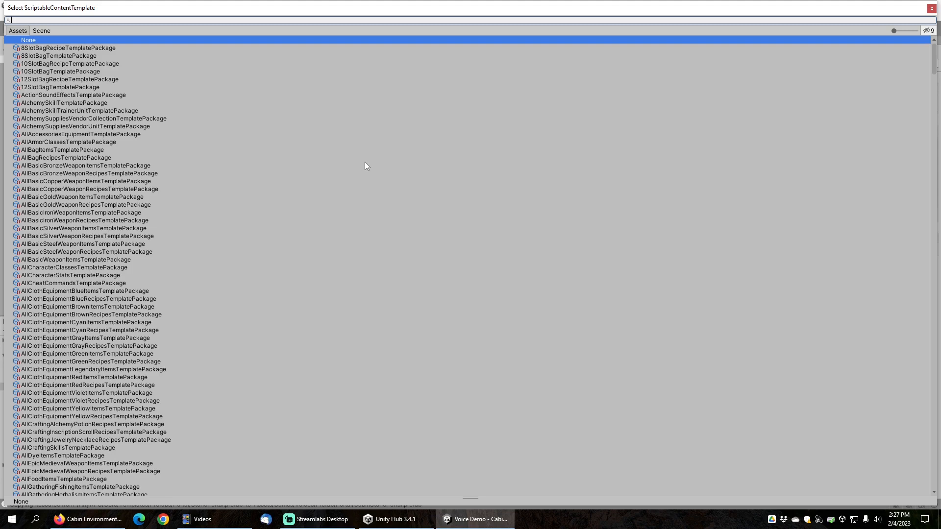
type("voice")
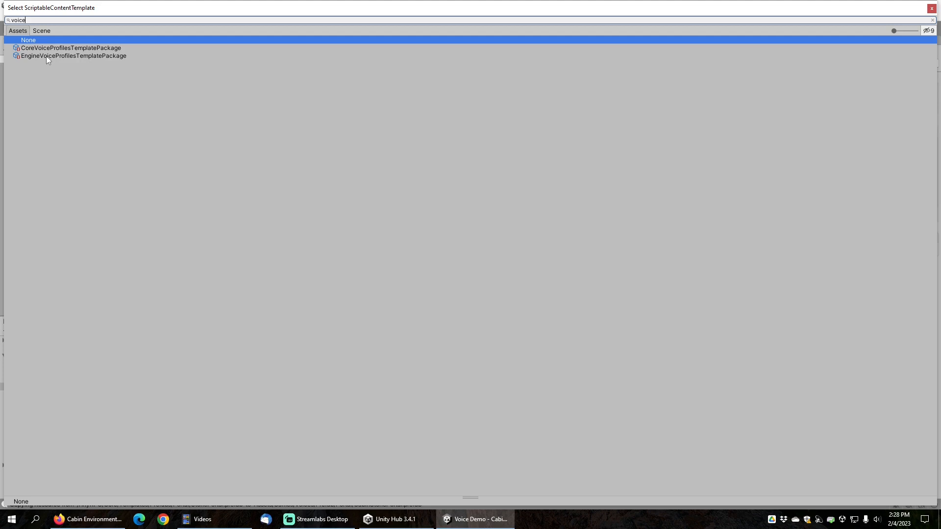
double_click(57, 47)
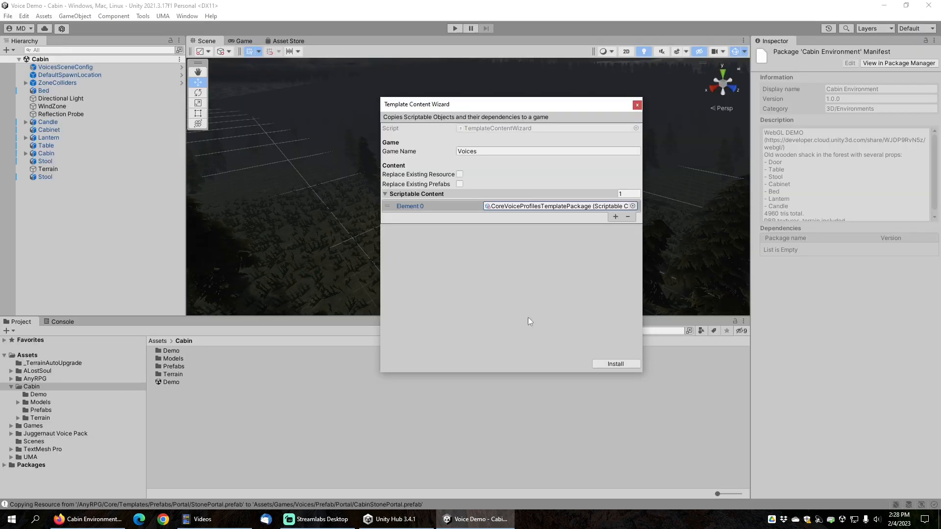
Add EnemyFactionTemplatePackage as the second scriptable content entry
left_click(616, 216)
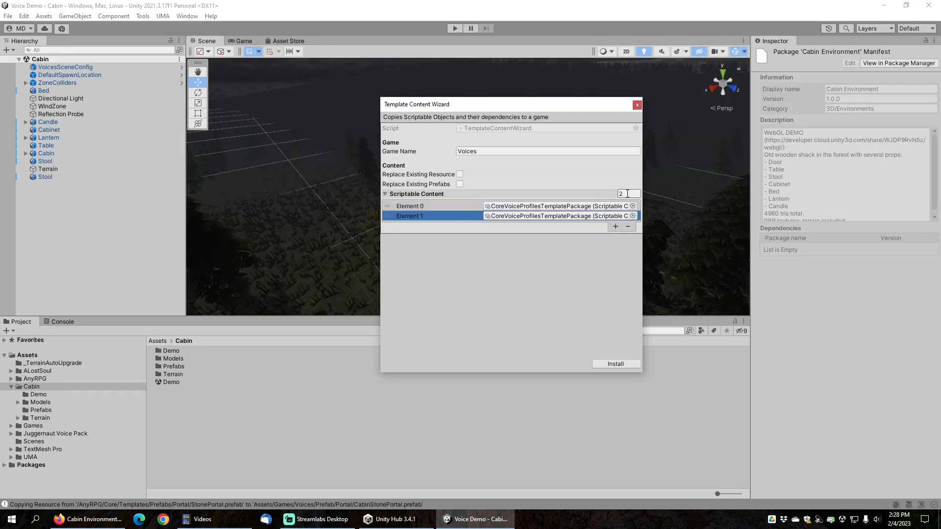
left_click(633, 216)
type("enem")
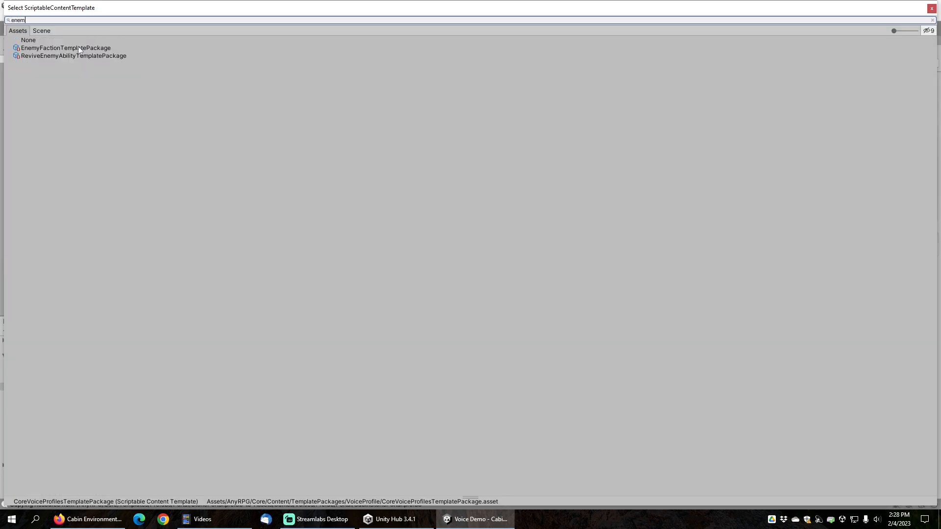
double_click(71, 45)
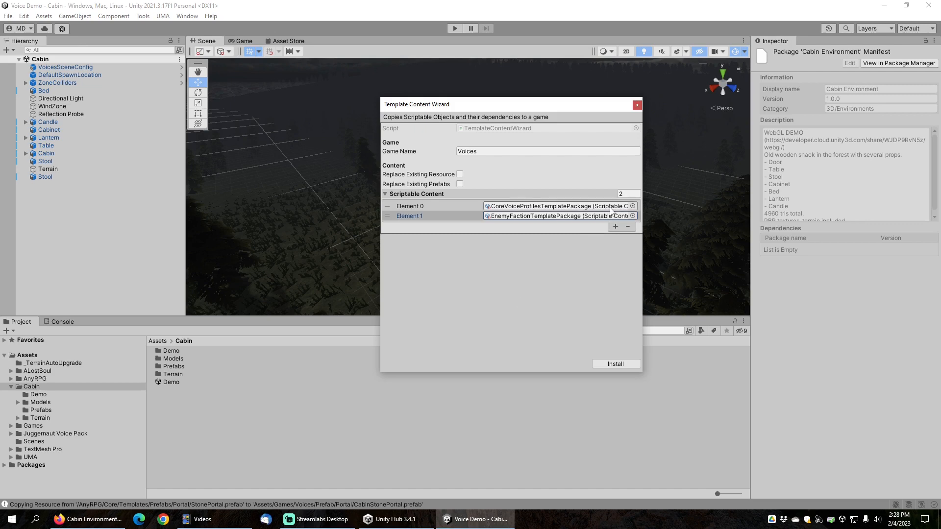
Expand the scriptable content list to 3 entries and assign AlchemySuppliesVendorUnitTemplatePackage to the third entry
left_click(620, 193)
type("3")
key("Return")
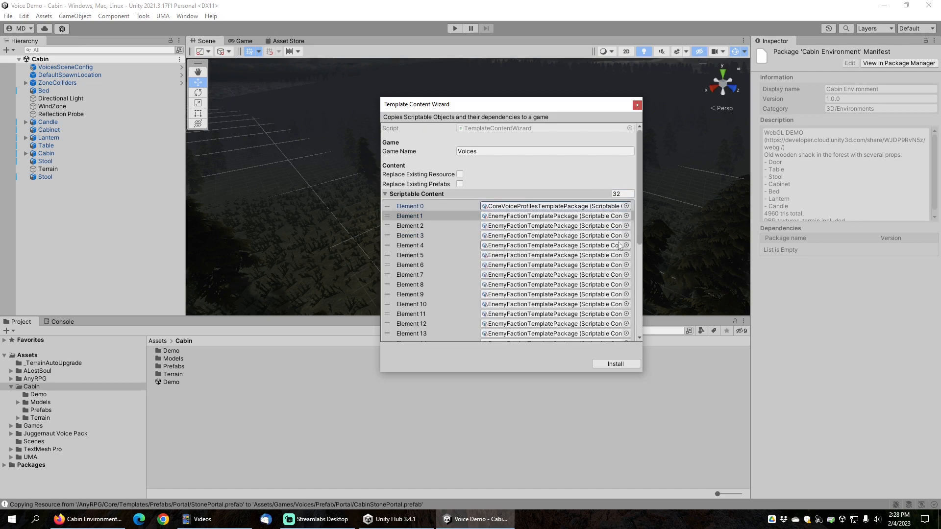
left_click_drag(623, 194, 586, 194)
type("3")
key("Return")
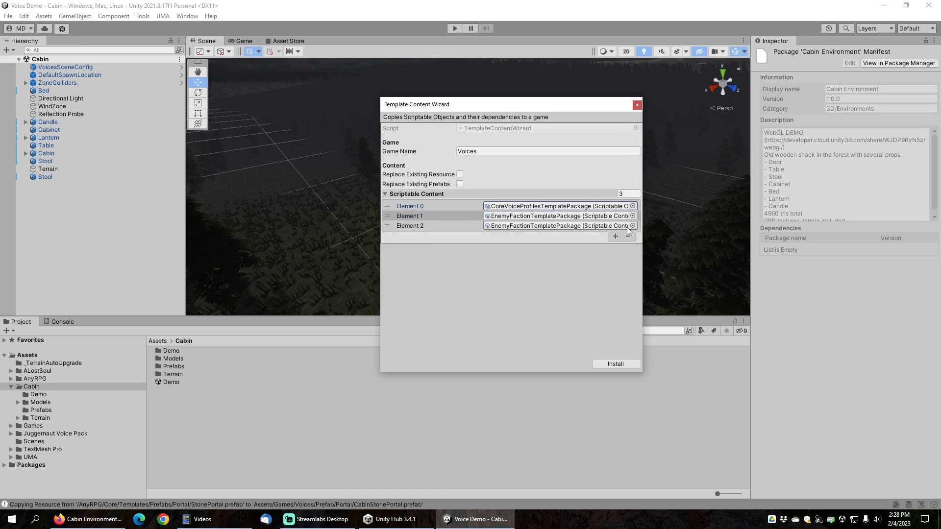
left_click(627, 226)
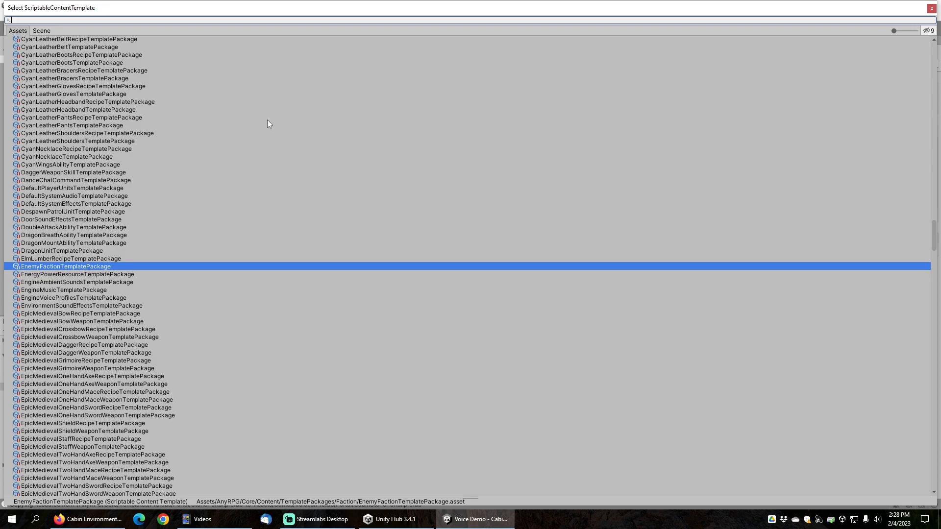
type("alch")
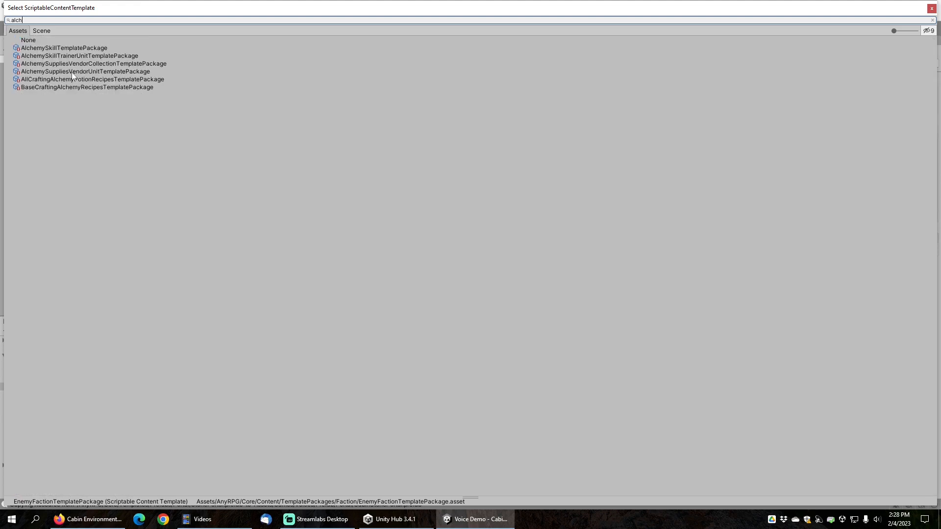
left_click(73, 72)
double_click(87, 71)
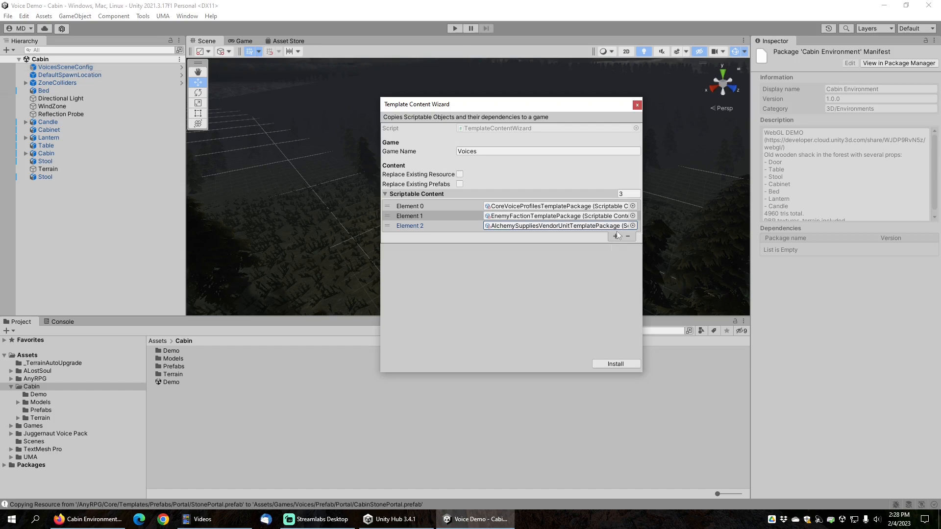
Add AllCharacterClassesTemplatePackage as the fourth scriptable content entry and install the listed template content into the Voices game
left_click(629, 193)
type("4")
key("Return")
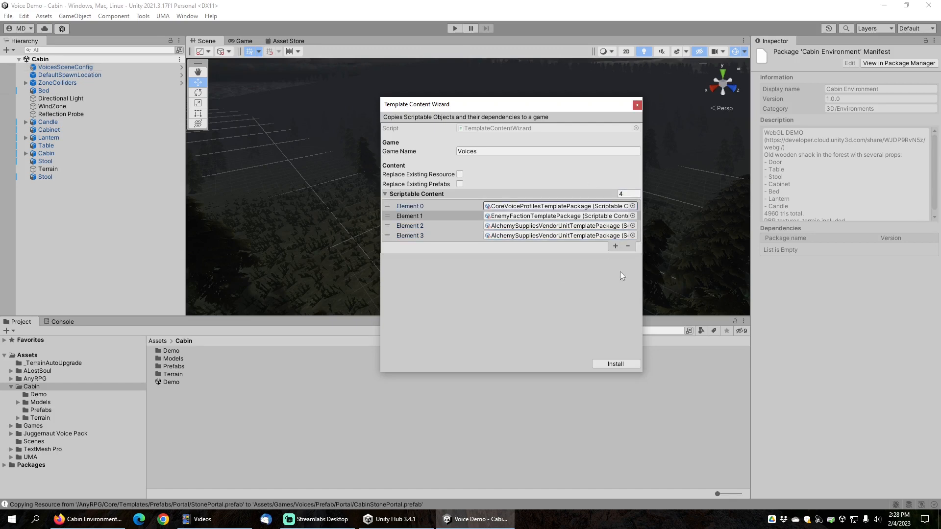
left_click(632, 235)
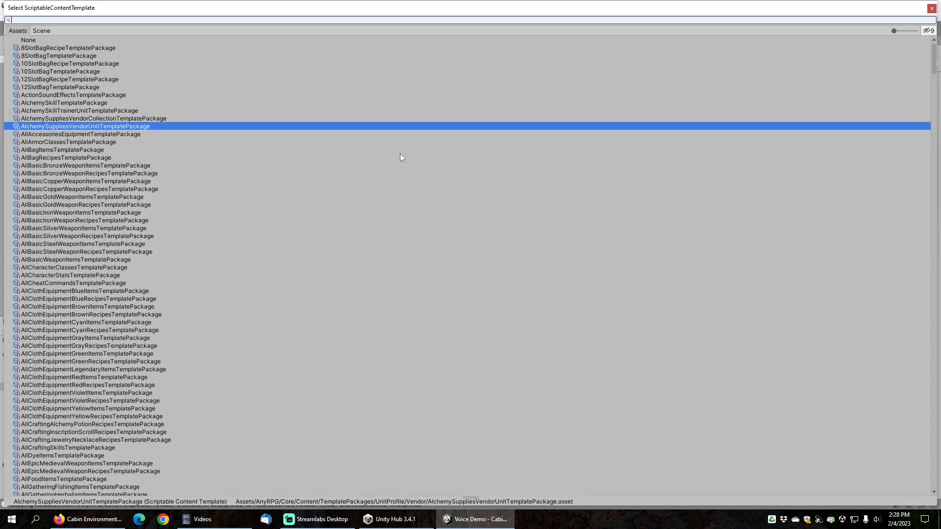
type("character")
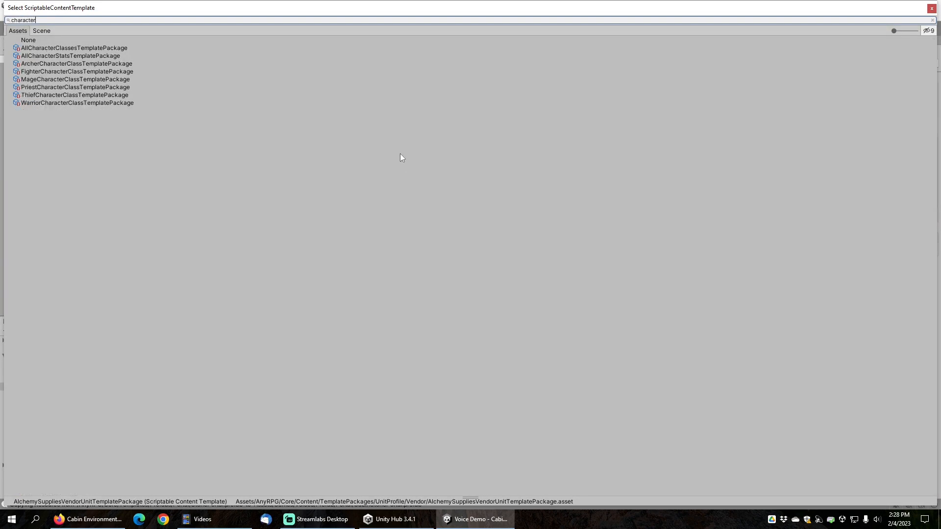
left_click(87, 49)
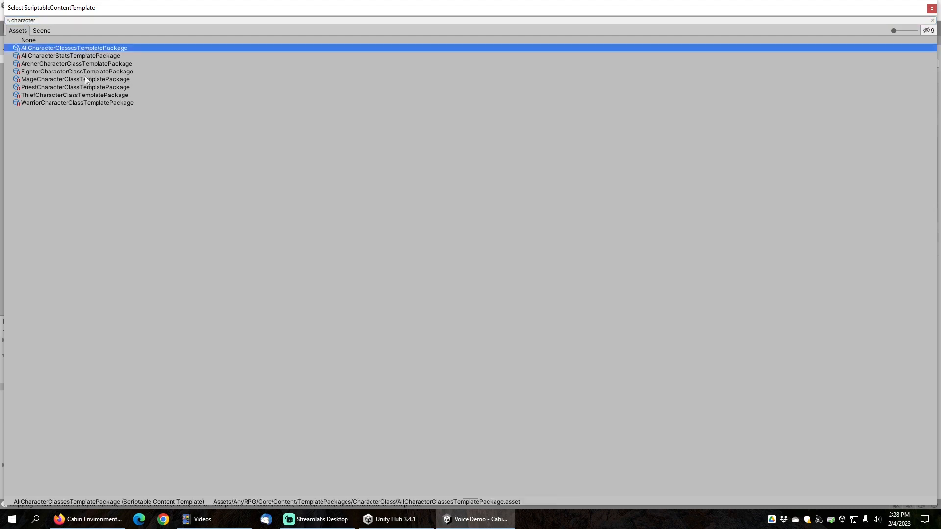
double_click(91, 47)
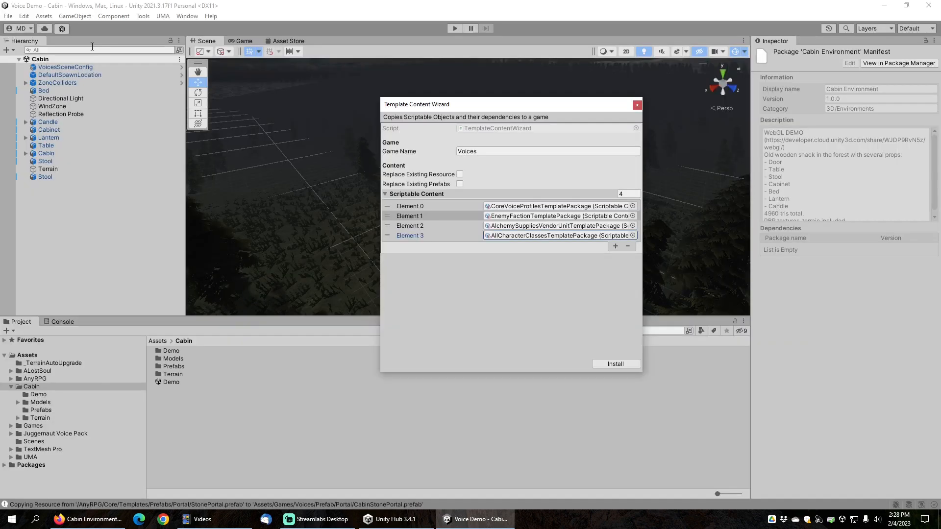
left_click(615, 363)
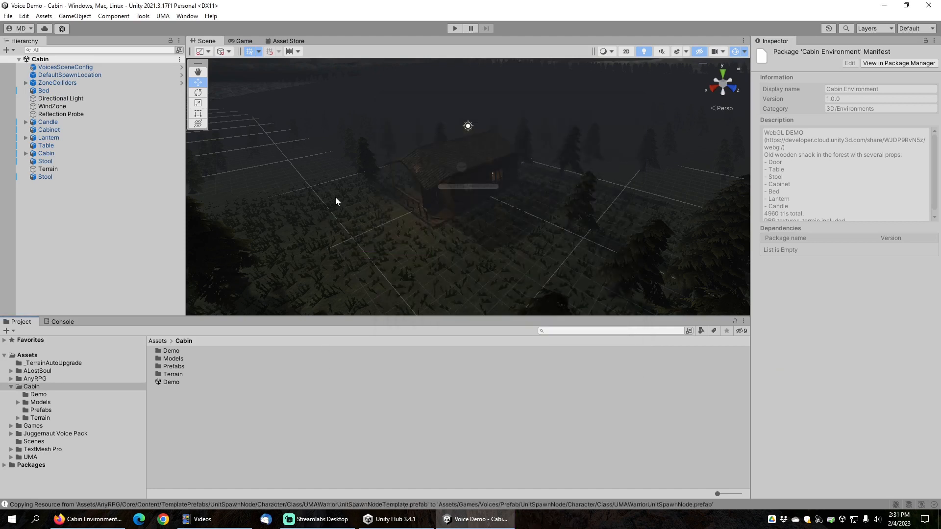
Open the Lighting settings docked beside the Inspector and generate lighting for the Cabin scene
left_click(186, 17)
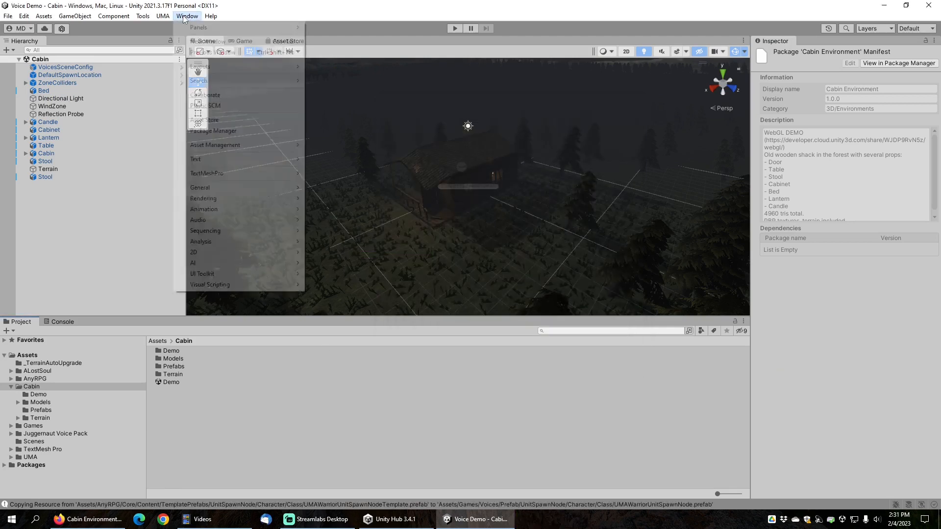
mouse_move(231, 201)
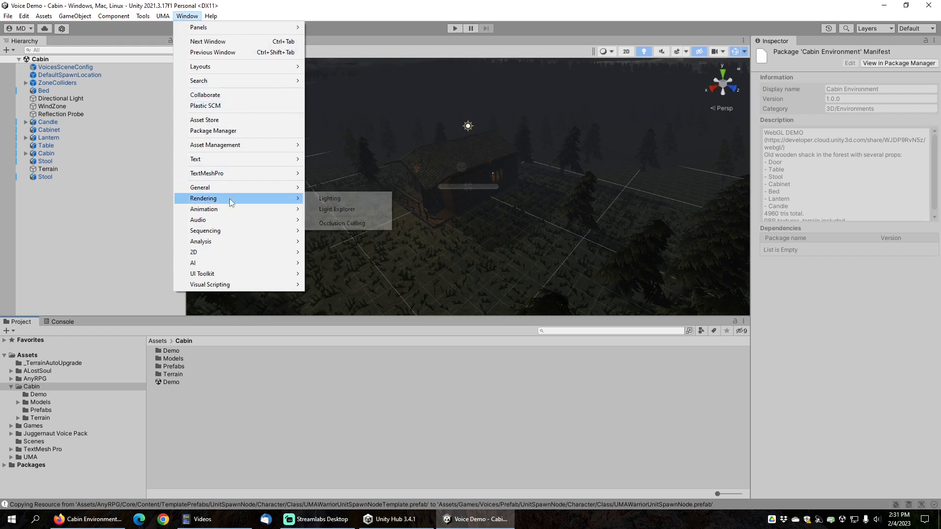
left_click(329, 198)
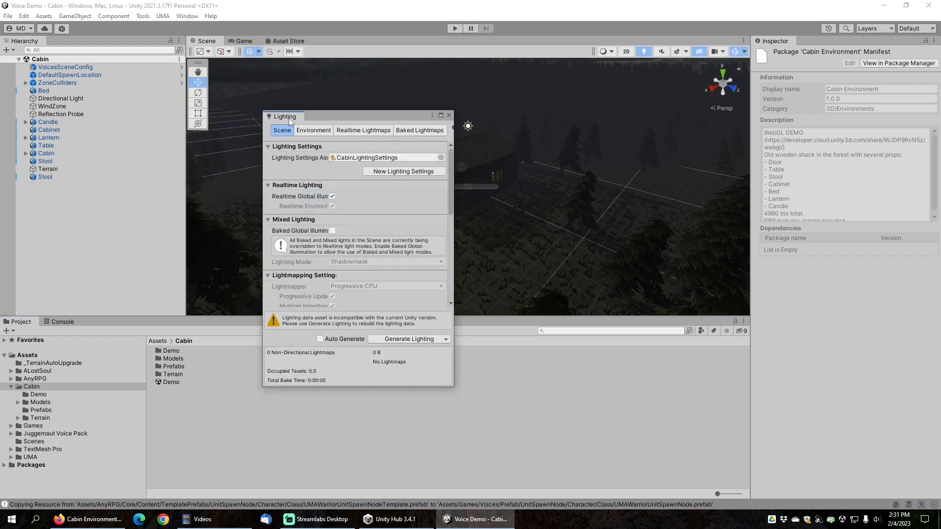
left_click_drag(289, 117, 810, 44)
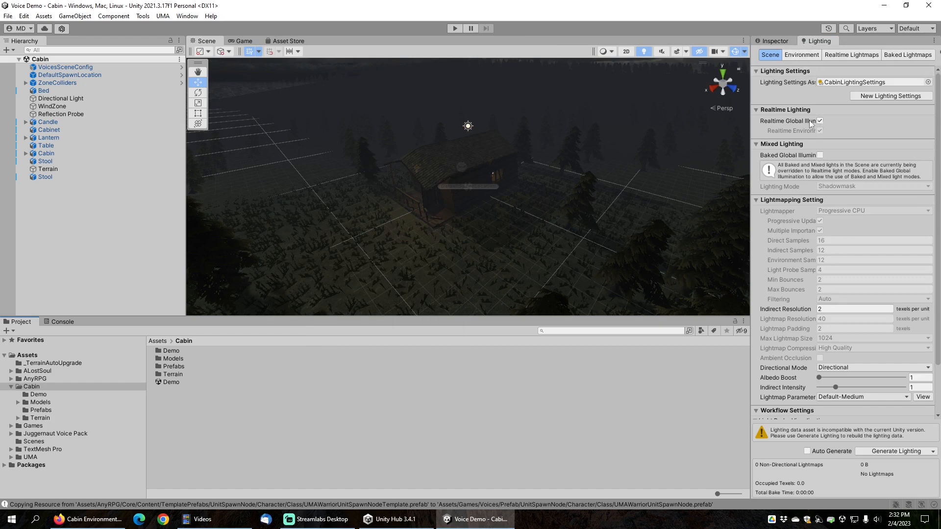
scroll(807, 405, "down", 3)
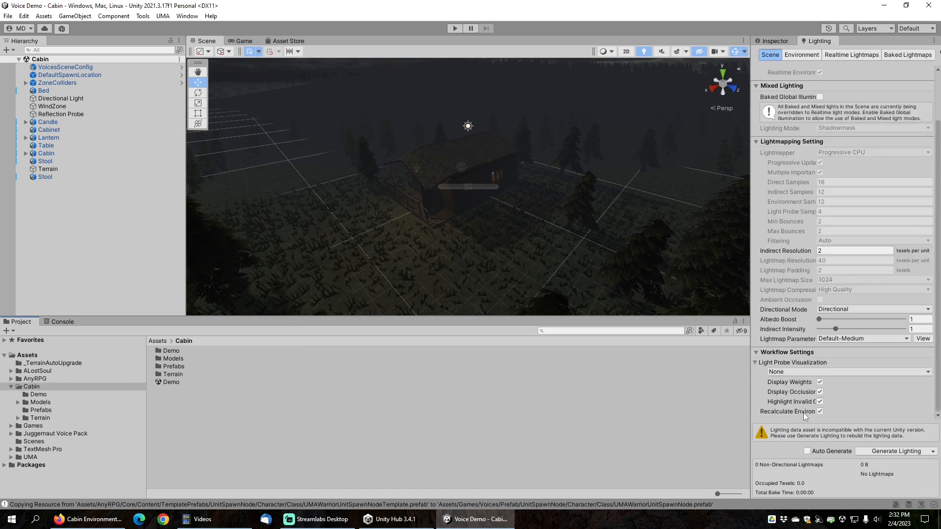
left_click(879, 451)
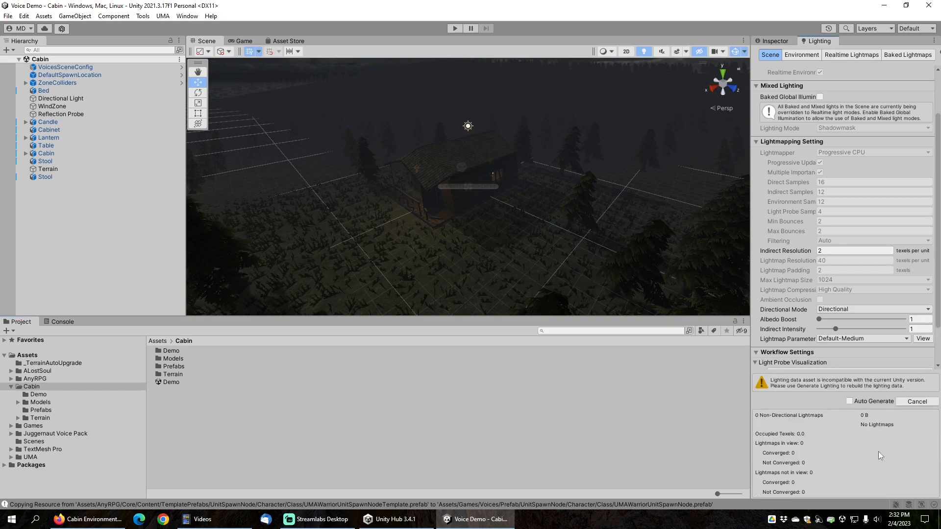
Set the environment lighting source to Color and raise the ambient color's HDR intensity to 3
left_click(801, 54)
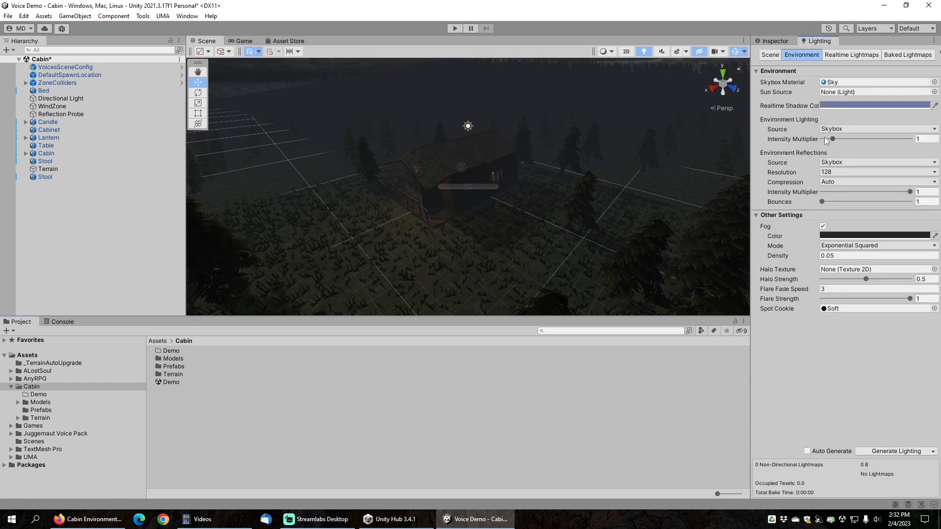
left_click(834, 129)
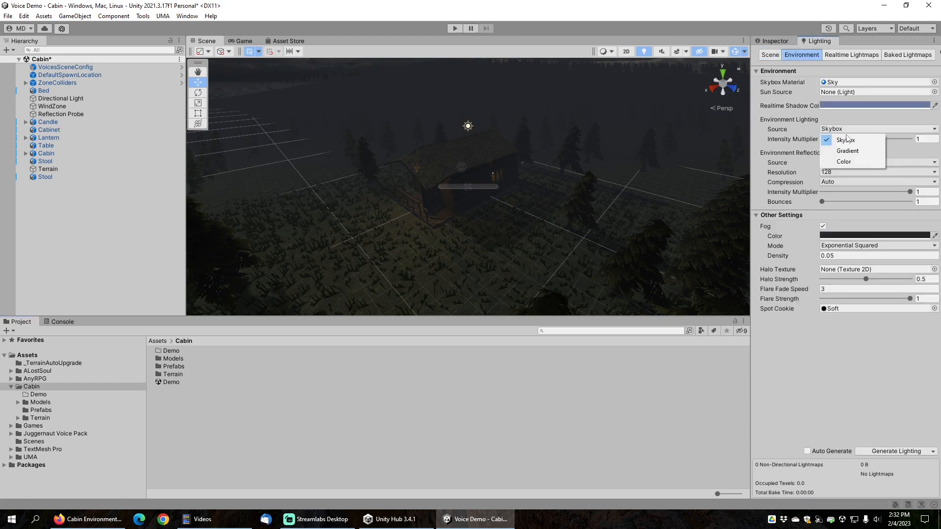
left_click(851, 162)
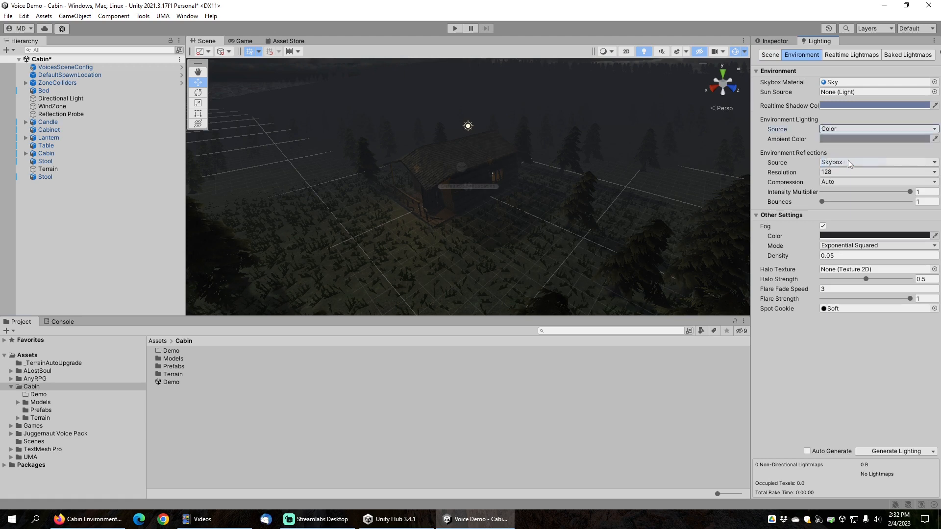
left_click(843, 139)
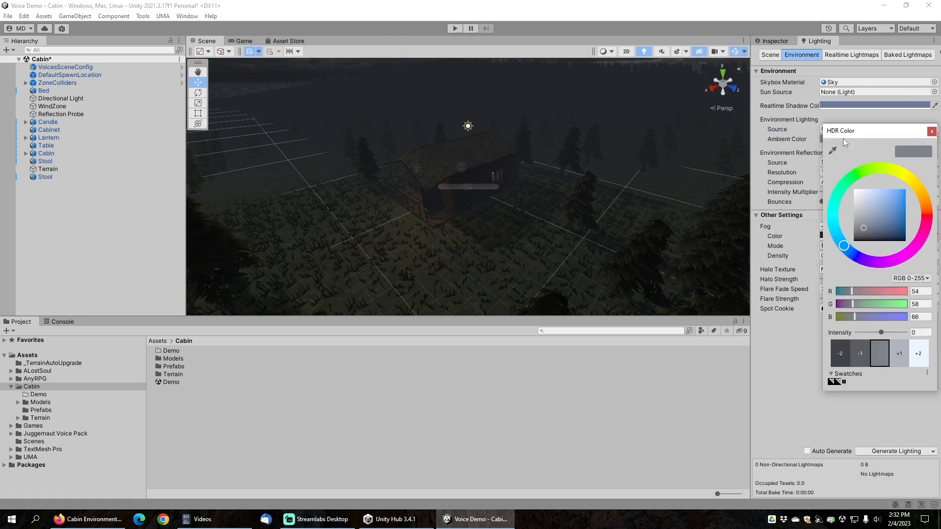
left_click(898, 351)
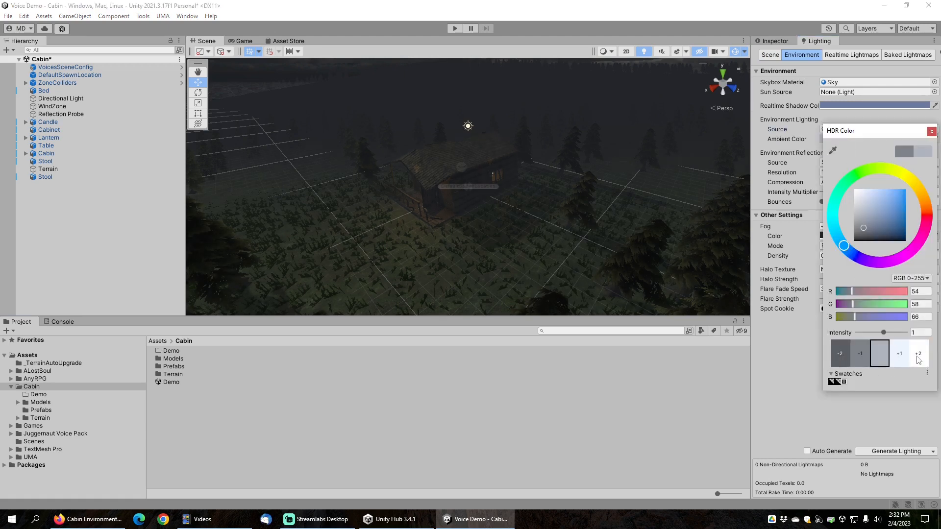
left_click(918, 358)
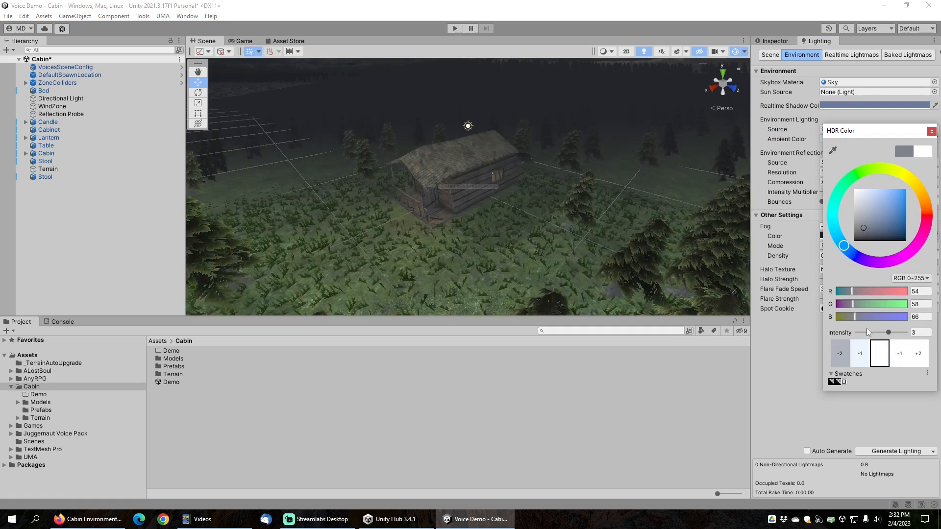
left_click(931, 131)
Open the Class folder of character unit spawn node prefabs inside the Voices game folder
scroll(455, 198, "up", 3)
middle_click_drag(402, 207, 504, 219)
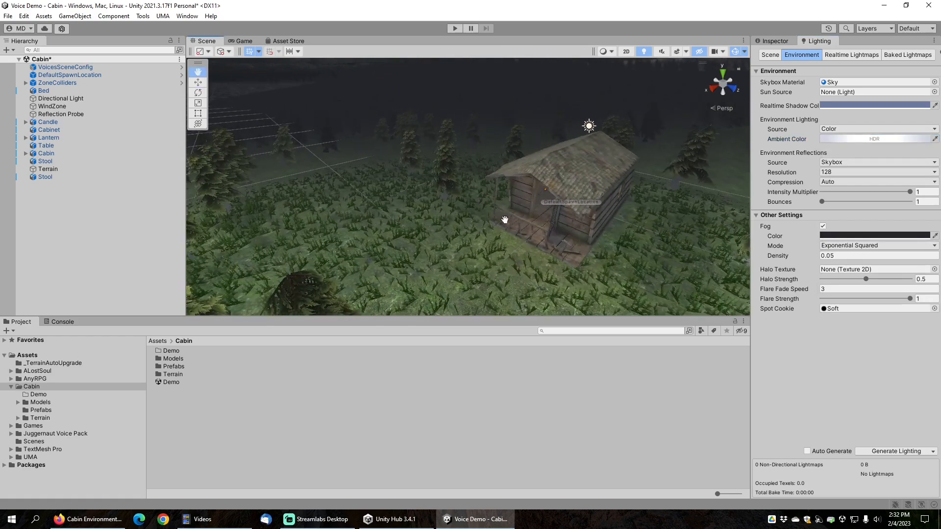
scroll(497, 254, "up", 3)
middle_click_drag(496, 254, 448, 204)
key("w")
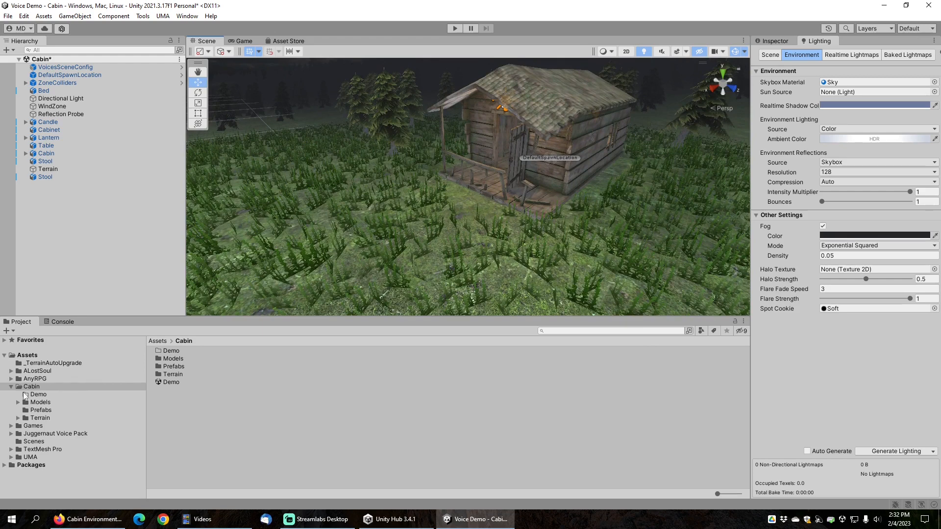
left_click(11, 426)
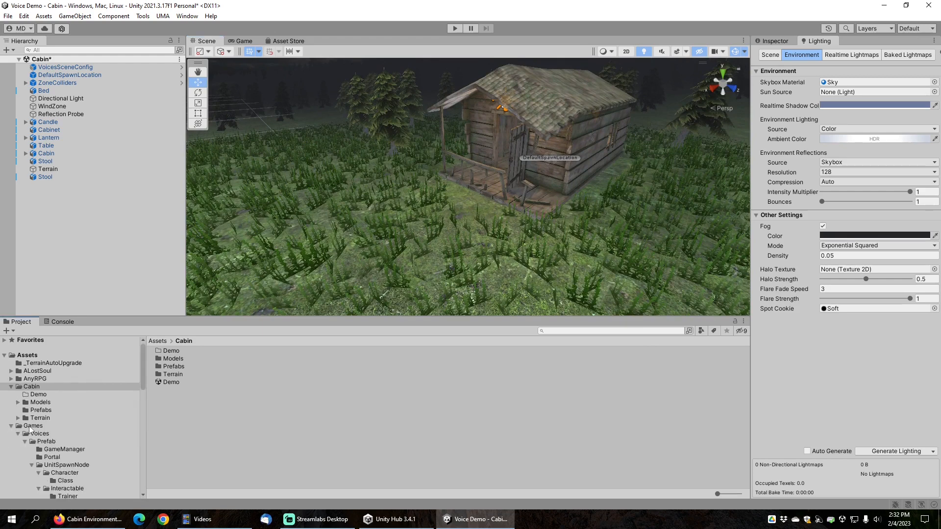
scroll(29, 424, "down", 5)
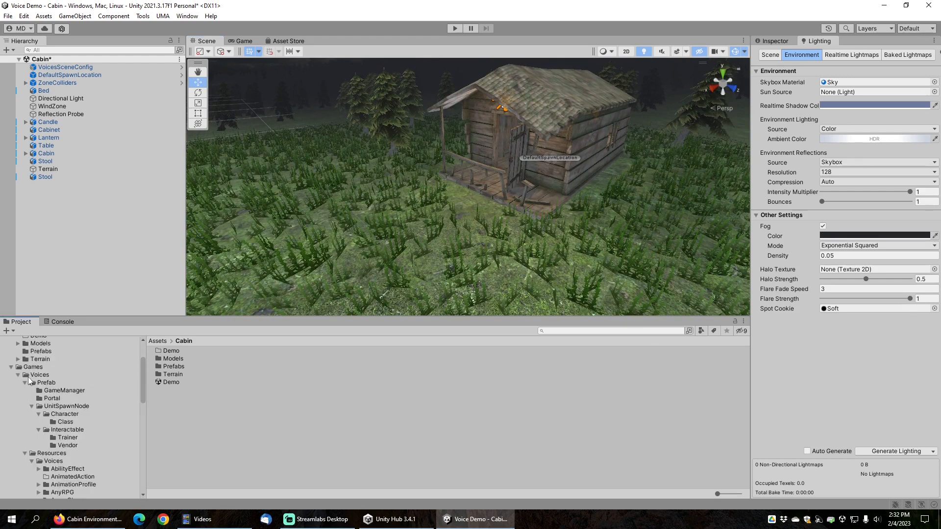
left_click(66, 422)
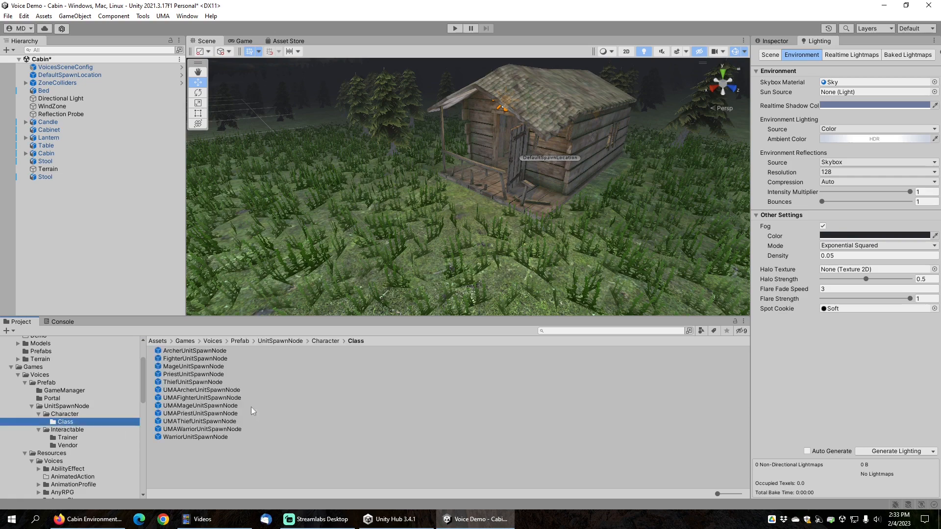
Place the UMAWarriorUnitSpawnNode prefab on the grass in the forest clearing away from the cabin
middle_click_drag(361, 167, 494, 296)
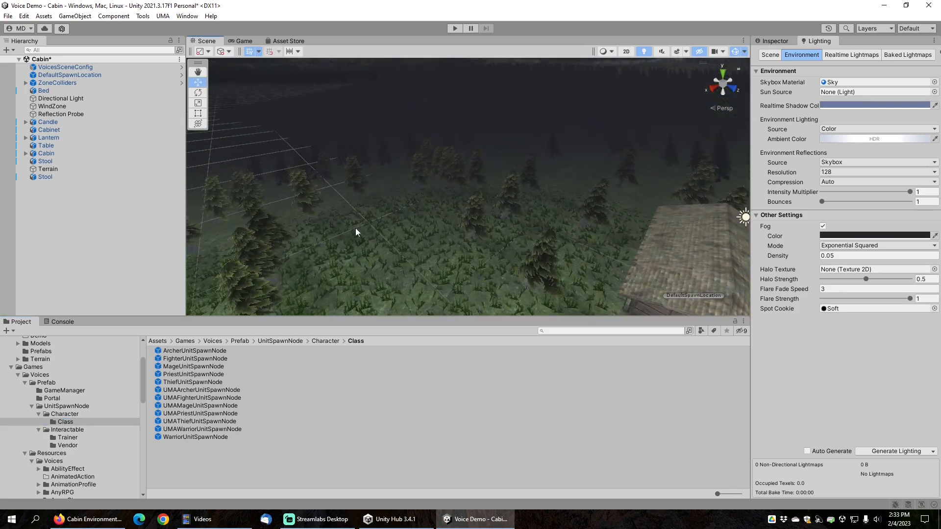
scroll(366, 220, "up", 3)
scroll(472, 189, "up", 10)
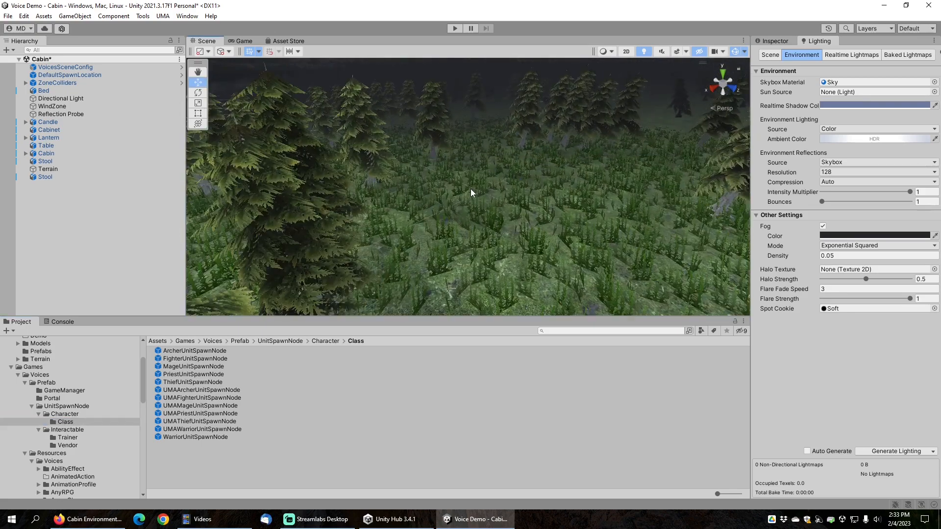
middle_click_drag(471, 189, 356, 223)
right_click_drag(443, 189, 414, 196)
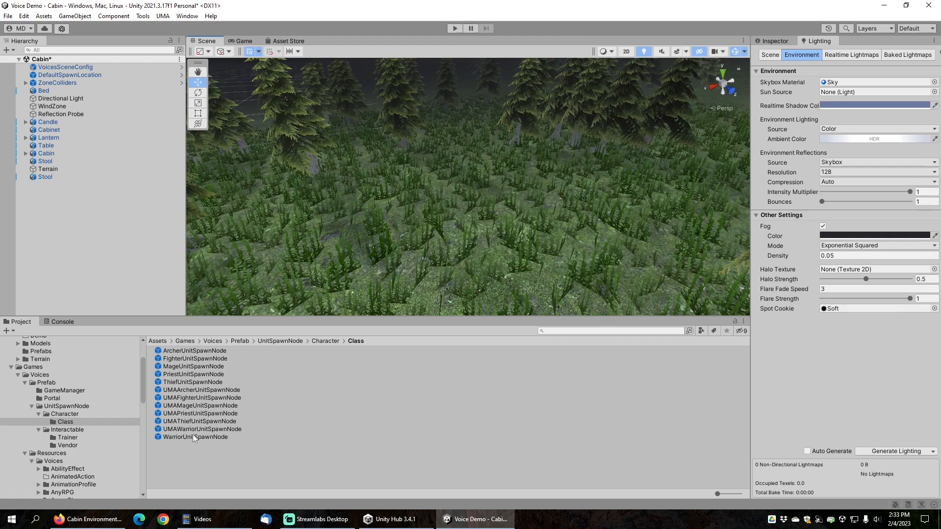
left_click_drag(195, 429, 410, 198)
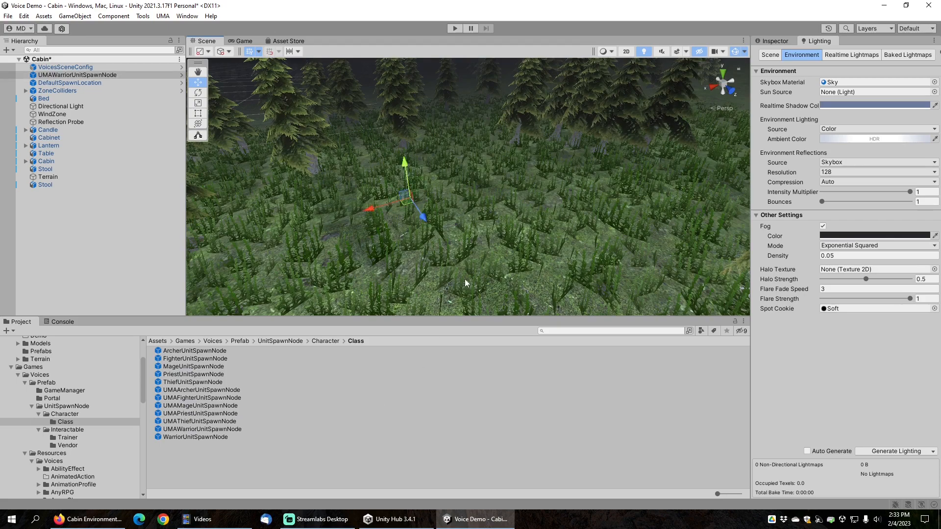
Place the WarriorClassTrainerUnitSpawnNode prefab from the Trainer folder on the grass just in front of the cabin porch
scroll(479, 231, "down", 8)
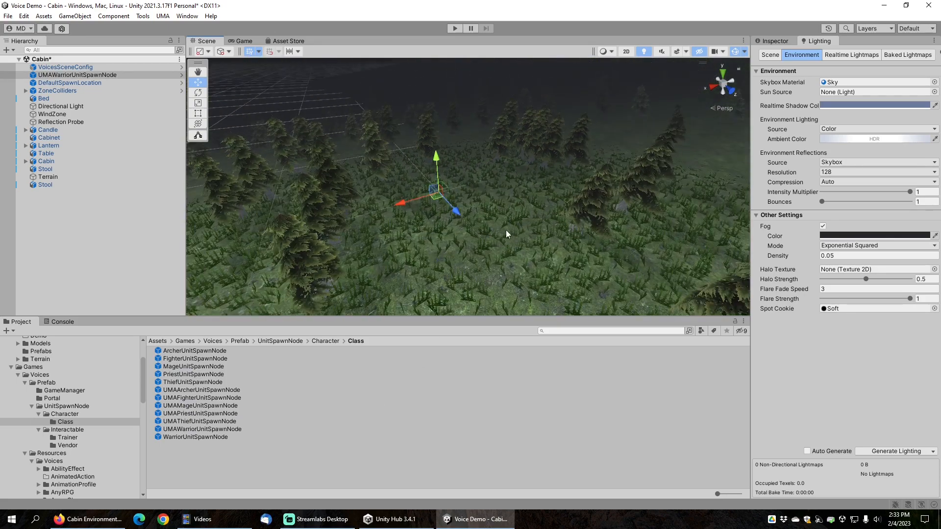
middle_click_drag(505, 231, 425, 172)
right_click_drag(425, 172, 504, 209)
scroll(515, 199, "down", 4)
middle_click_drag(521, 193, 495, 202)
scroll(465, 188, "up", 5)
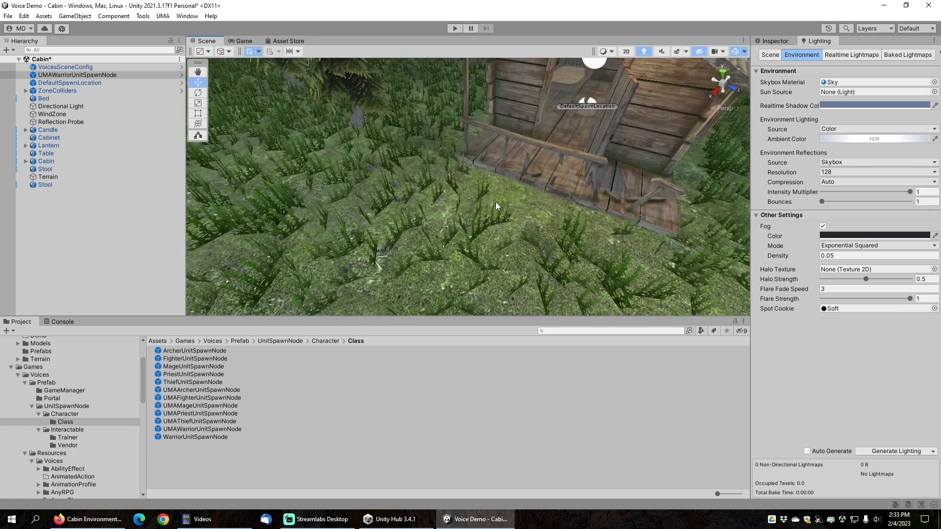
left_click(68, 438)
right_click_drag(344, 263, 434, 254)
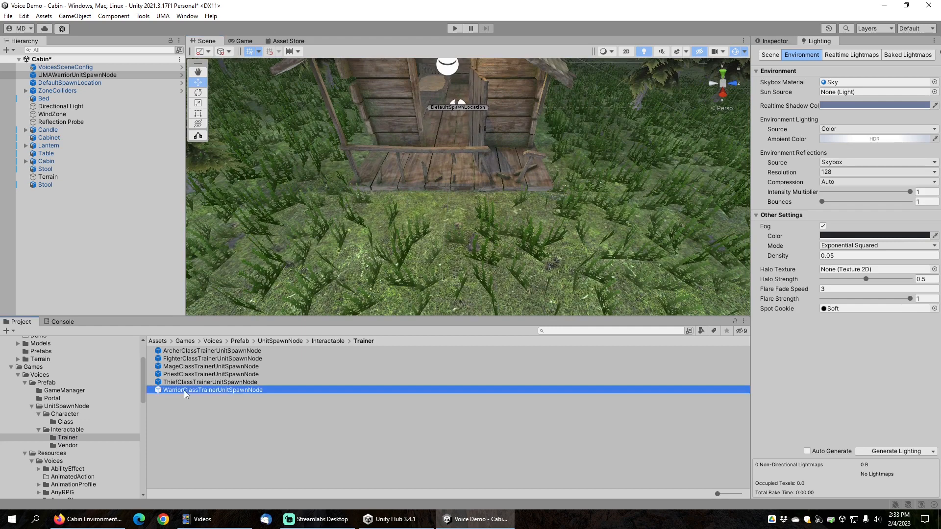
left_click_drag(183, 390, 503, 259)
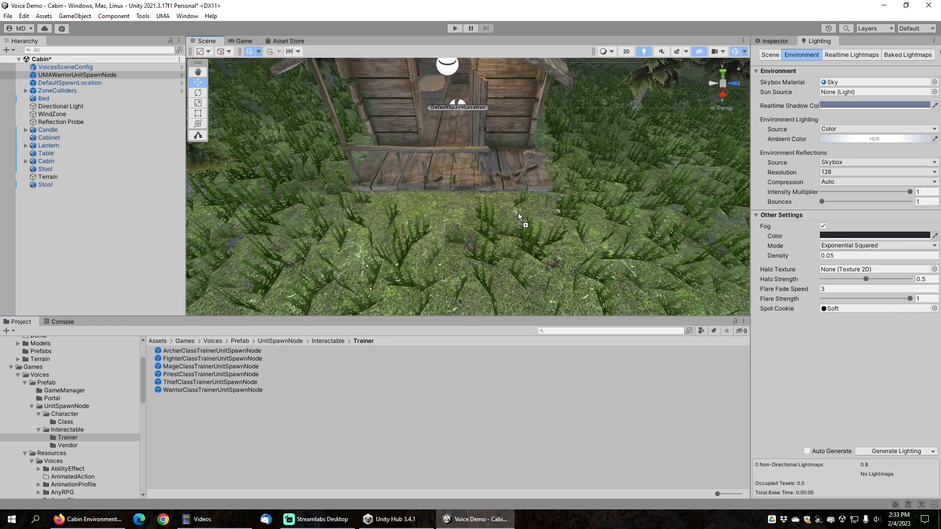
left_click_drag(518, 213, 518, 214)
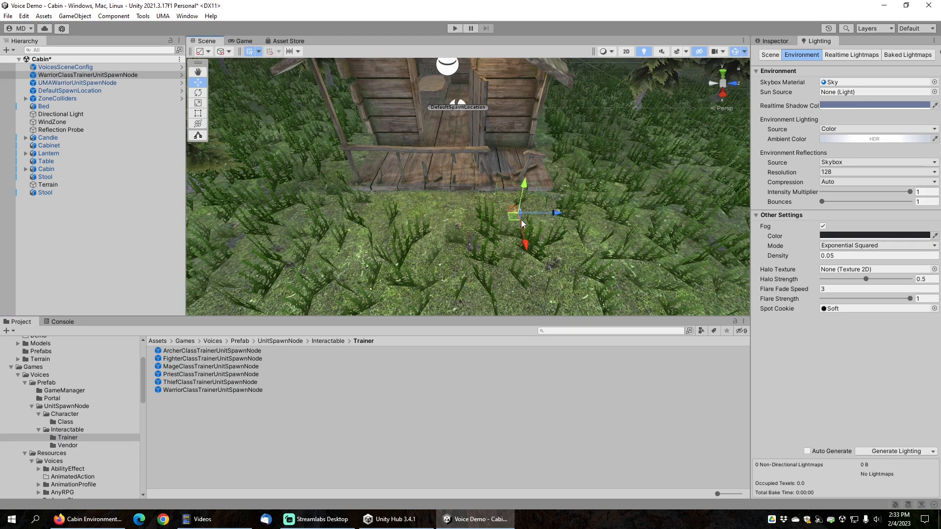
Rotate the warrior class trainer spawn node around its vertical axis to face away from the cabin
key("e")
left_click_drag(520, 246, 288, 194)
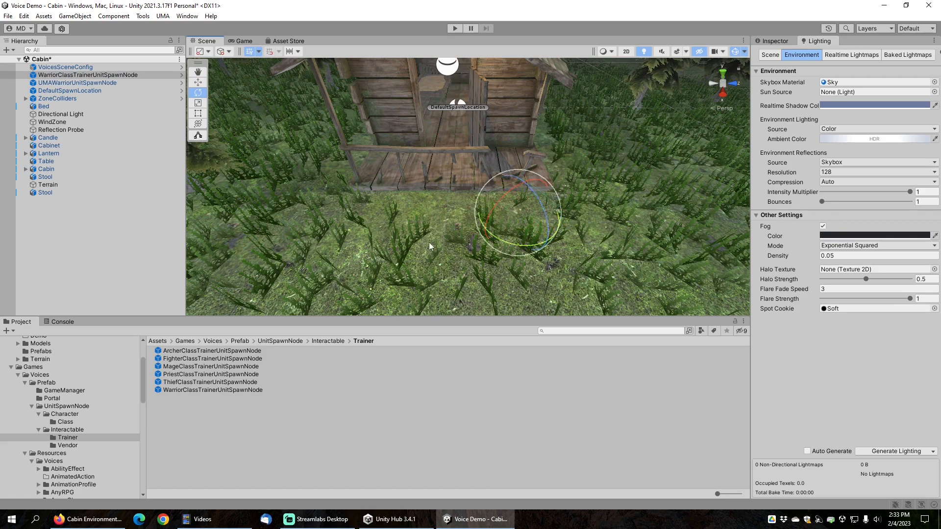
key("w")
Place the AlchemySuppliesVendorUnitSpawnNode prefab from the Vendor folder on the floor inside the cabin
middle_click_drag(445, 143, 480, 268)
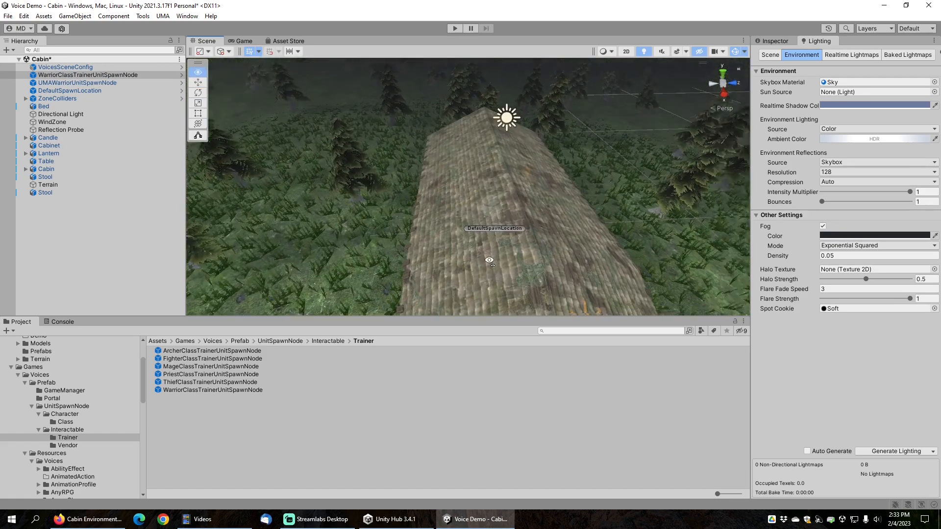
right_click_drag(481, 268, 544, 211)
middle_click_drag(486, 274, 492, 199)
scroll(443, 277, "up", 3)
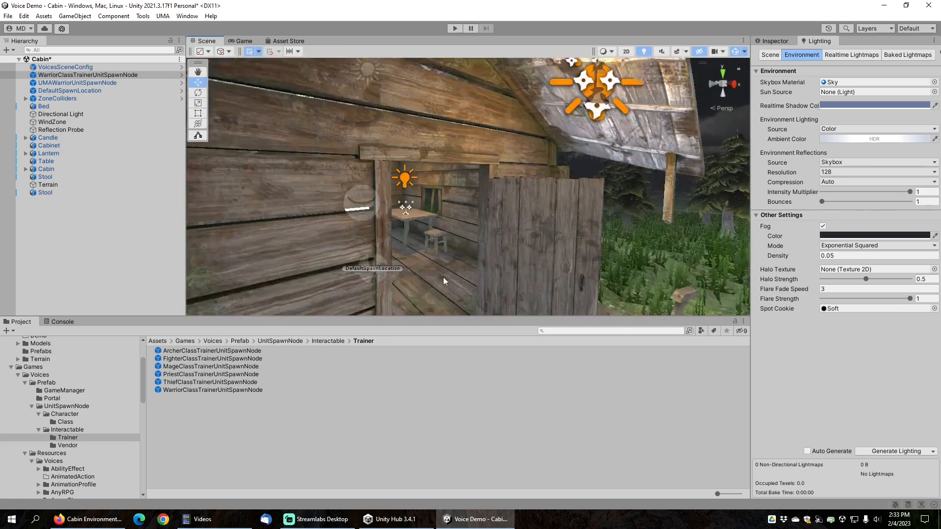
scroll(443, 278, "up", 3)
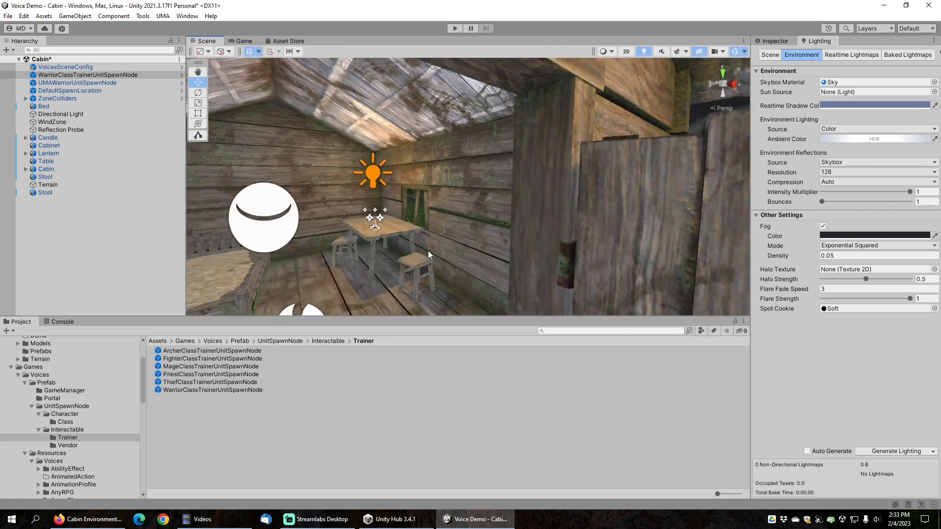
right_click_drag(428, 251, 452, 282)
middle_click_drag(451, 282, 487, 220)
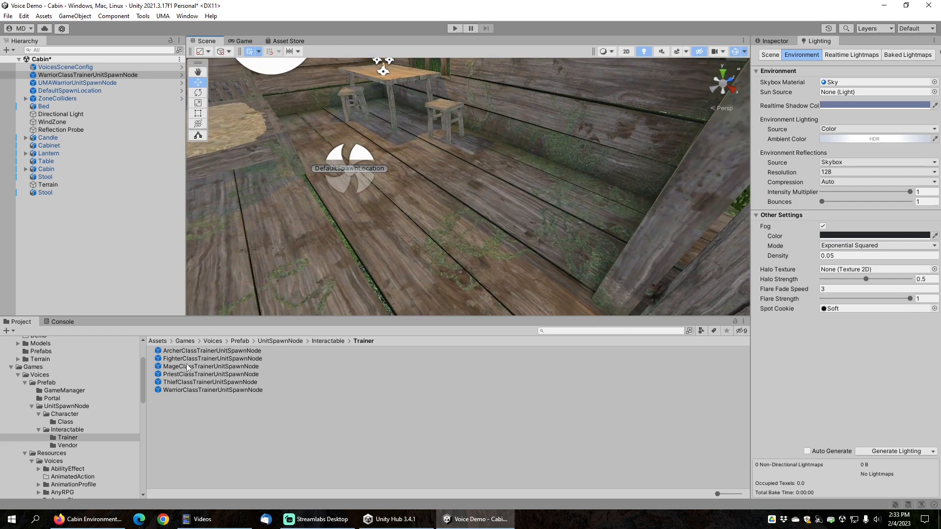
left_click(67, 445)
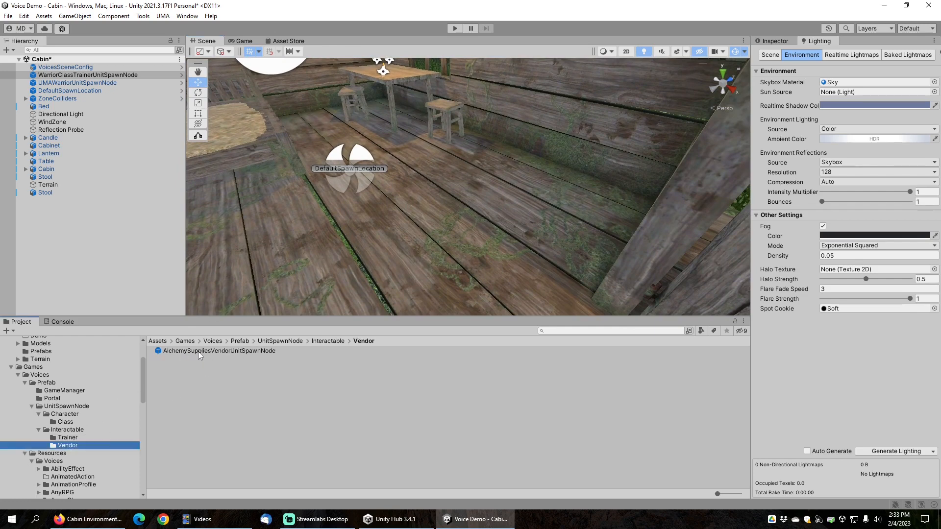
left_click_drag(198, 351, 428, 245)
Rotate the alchemy supplies vendor spawn node to 180 degrees on the Y axis
left_click_drag(506, 212, 244, 183)
key("e")
key("w")
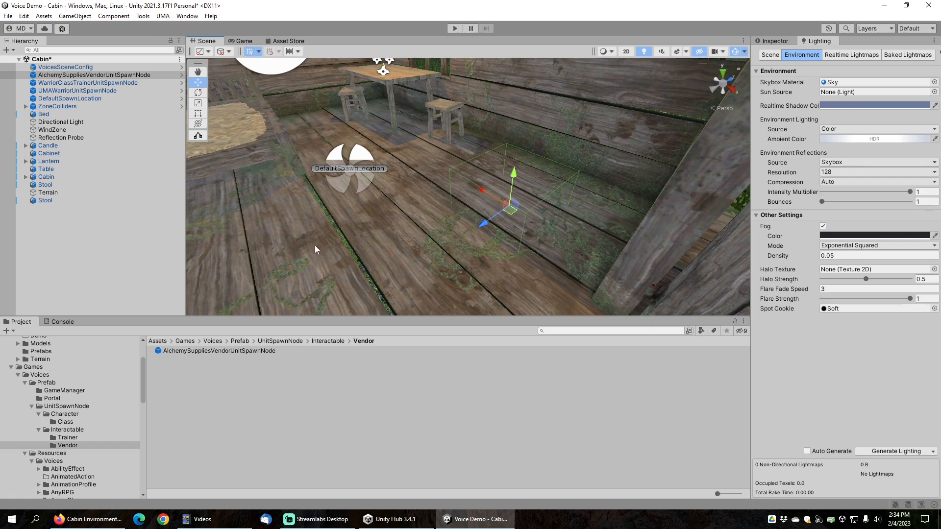
Open the AI Navigation window and show its Bake settings
scroll(352, 254, "down", 1)
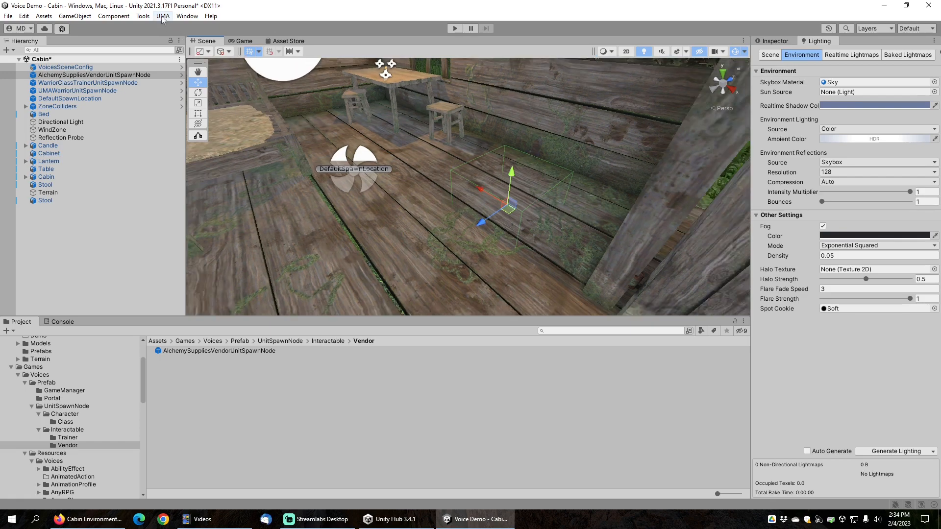
left_click(186, 16)
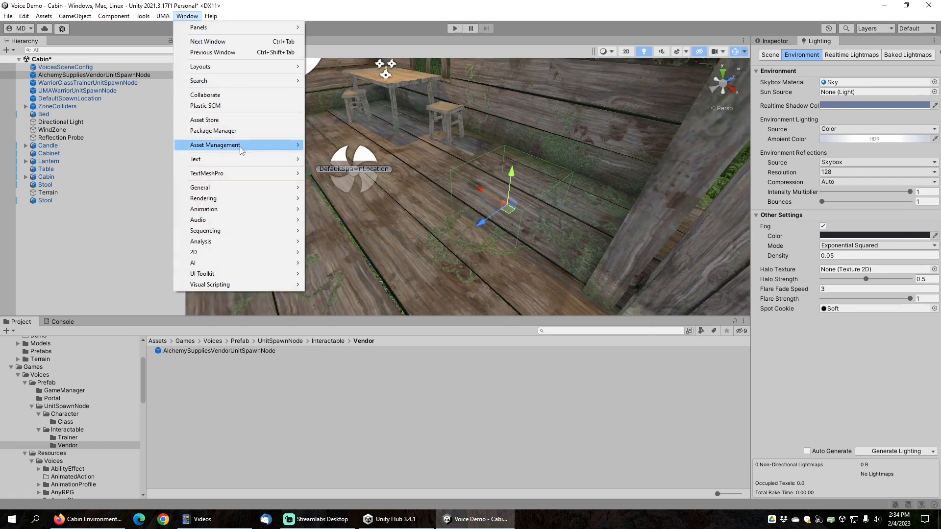
mouse_move(222, 264)
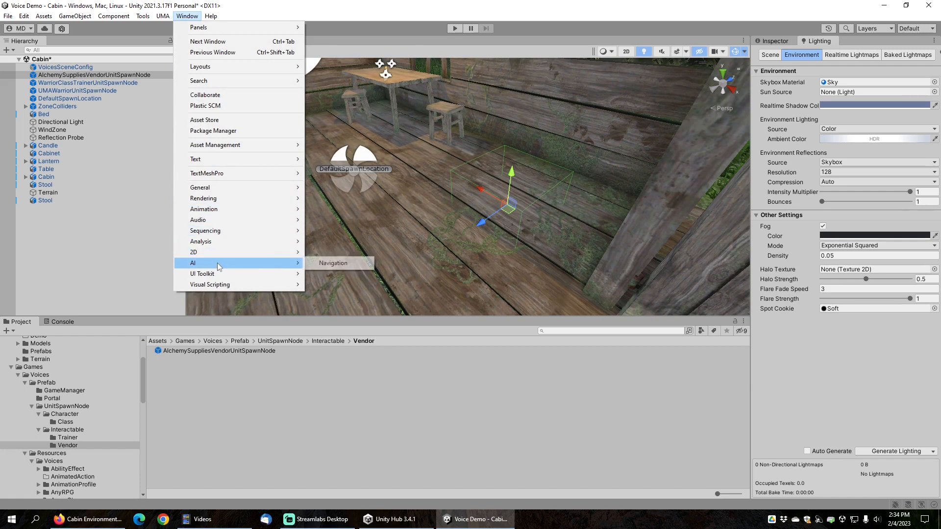
left_click(348, 263)
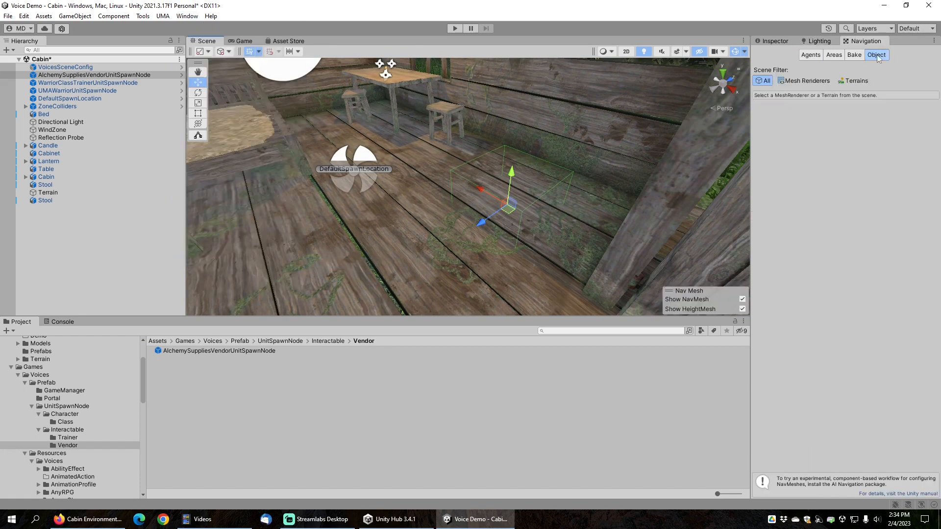
left_click(853, 55)
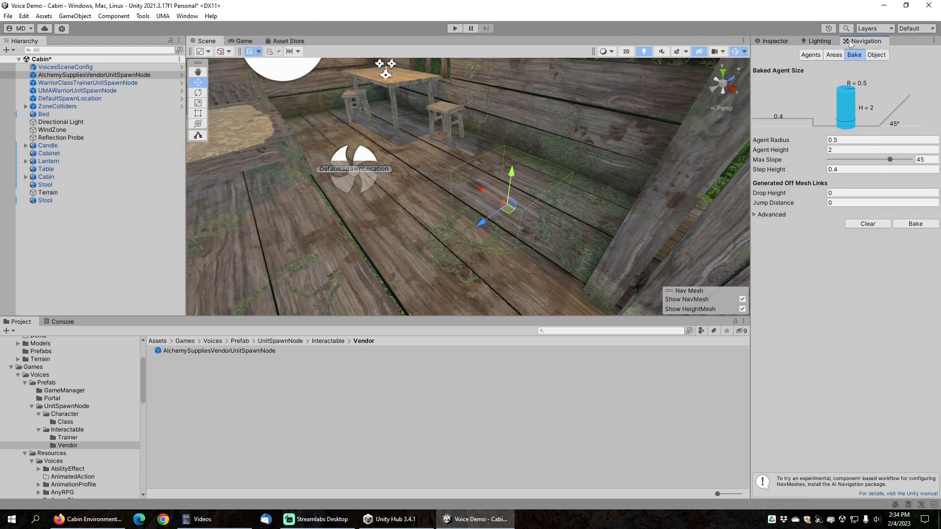
Mark the Terrain object as static
left_click(780, 39)
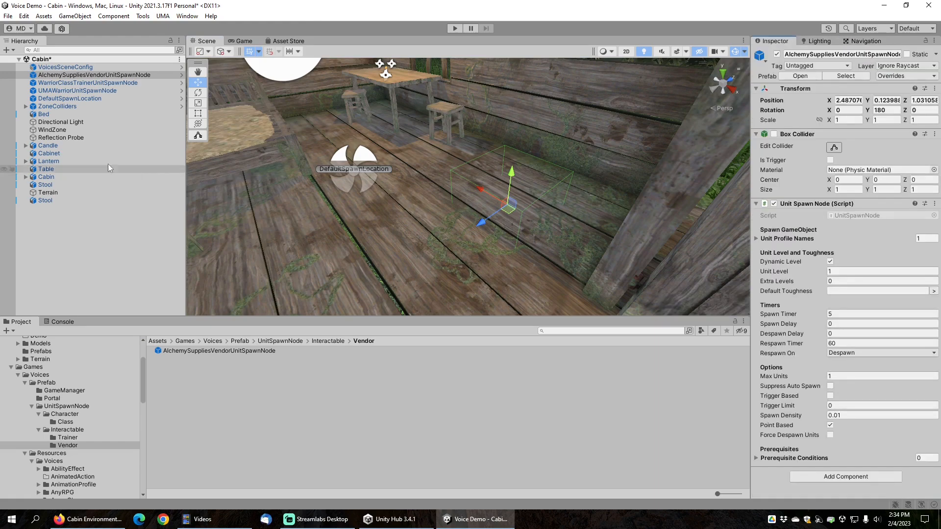
left_click(48, 193)
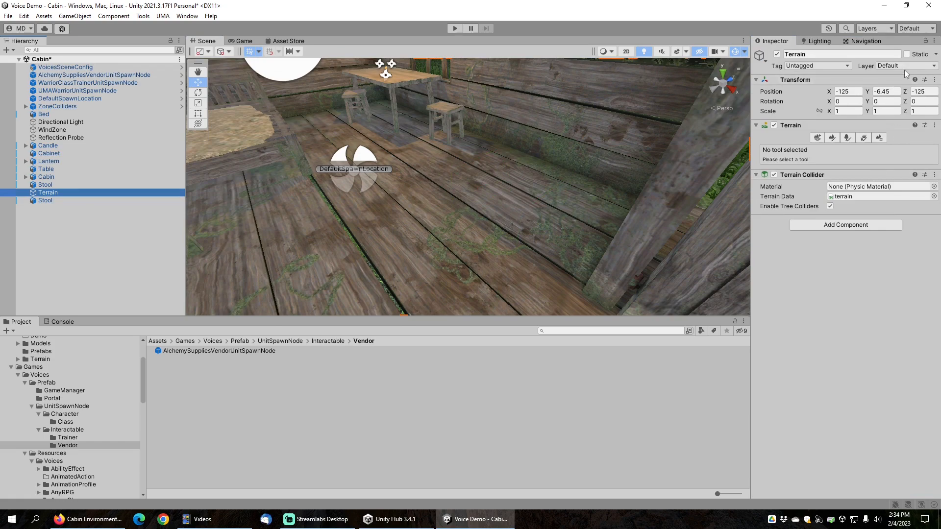
left_click(906, 54)
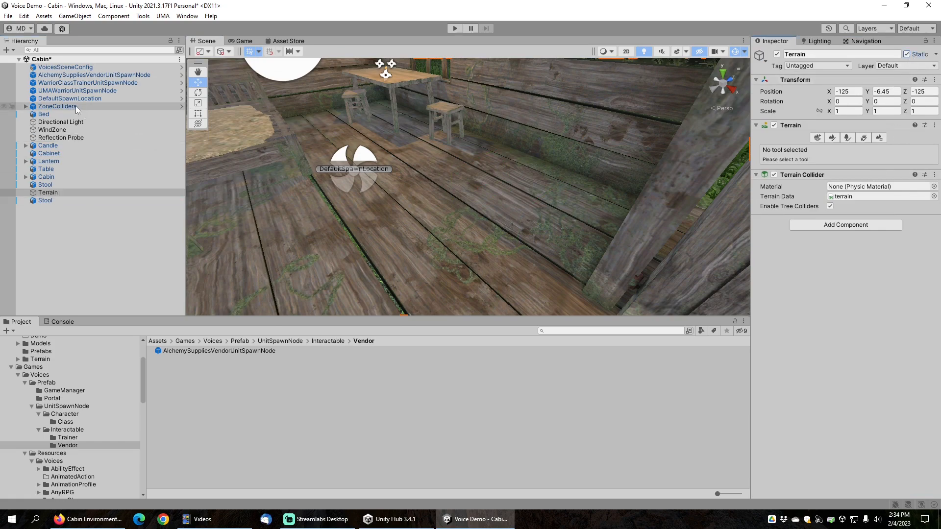
Mark both stools, the cabin, table, lantern, cabinet, candle and bed as static without changing their child objects
left_click(46, 201)
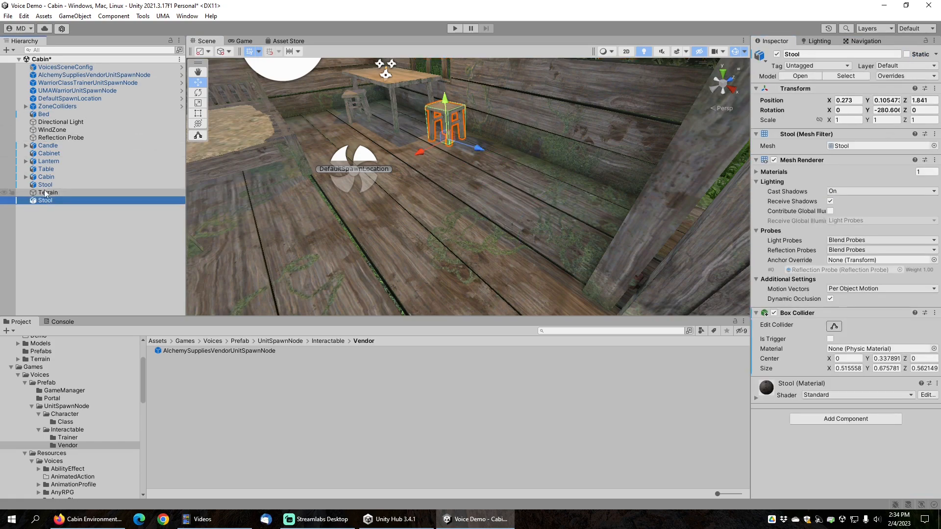
left_click(42, 187, "ctrl")
left_click(46, 177, "ctrl")
left_click(43, 169, "ctrl")
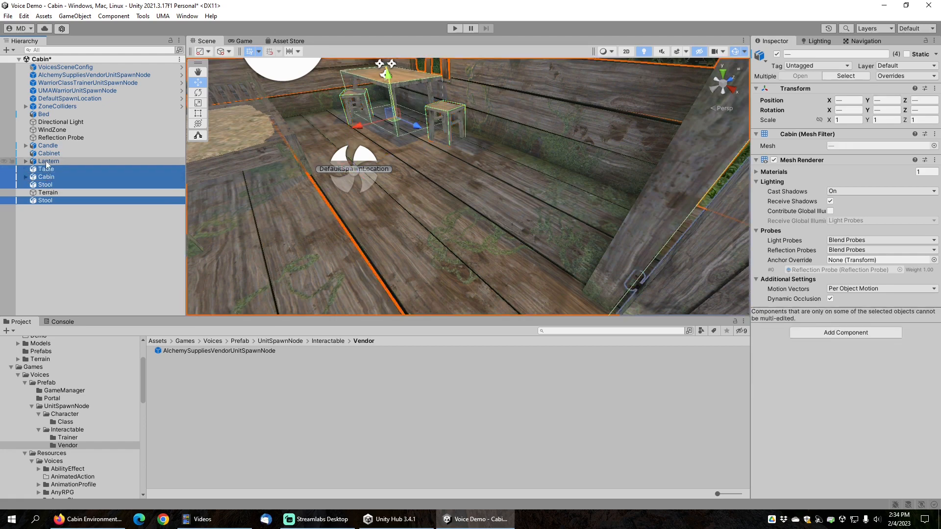
left_click(47, 162, "ctrl")
left_click(47, 154, "ctrl")
left_click(45, 145, "ctrl")
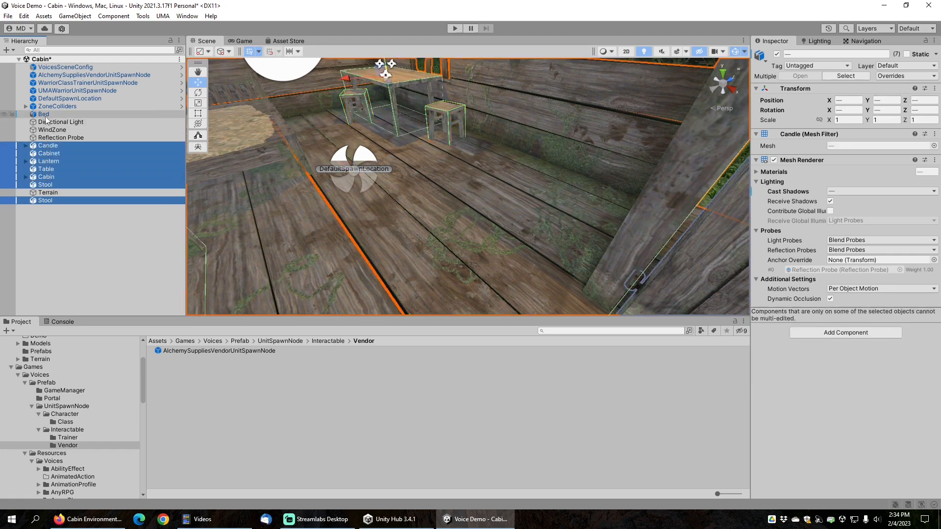
left_click(43, 115, "ctrl")
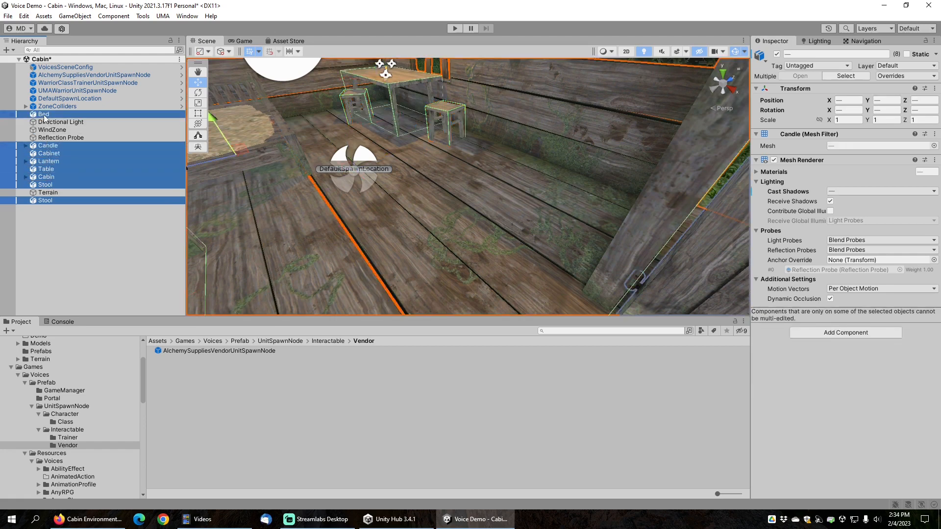
left_click(908, 56)
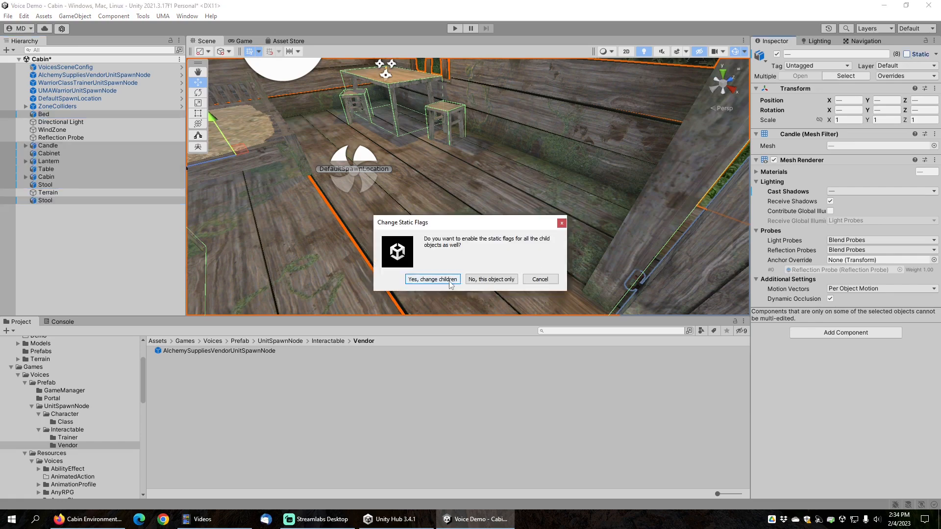
left_click(488, 280)
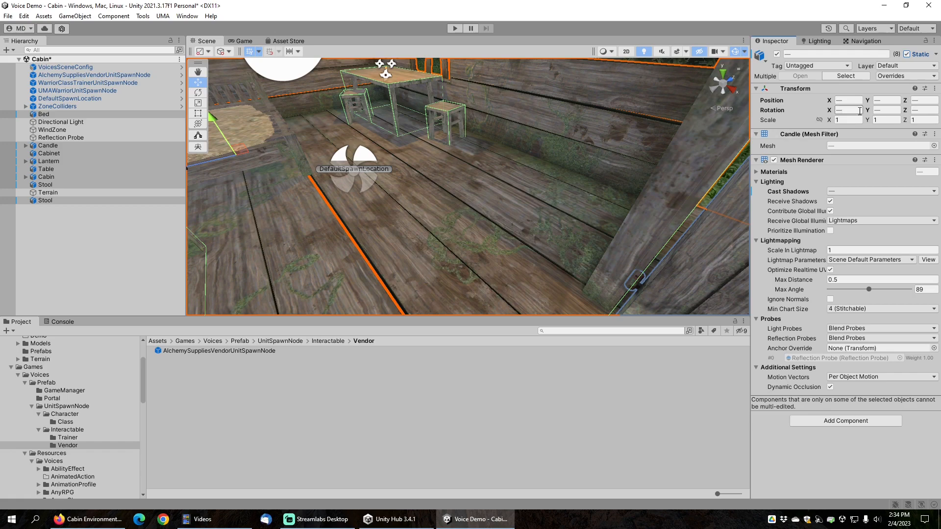
Bake the NavMesh for the Cabin scene with the existing agent settings
left_click(860, 41)
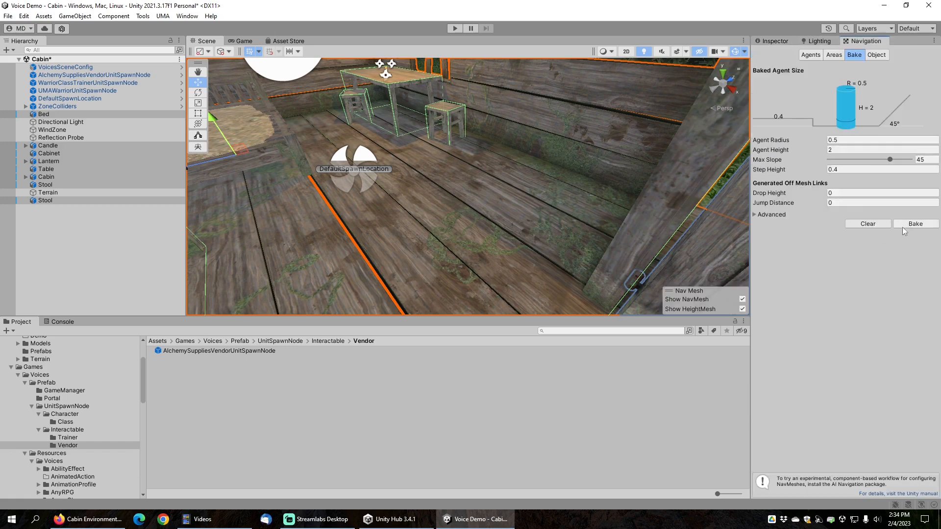
left_click(913, 225)
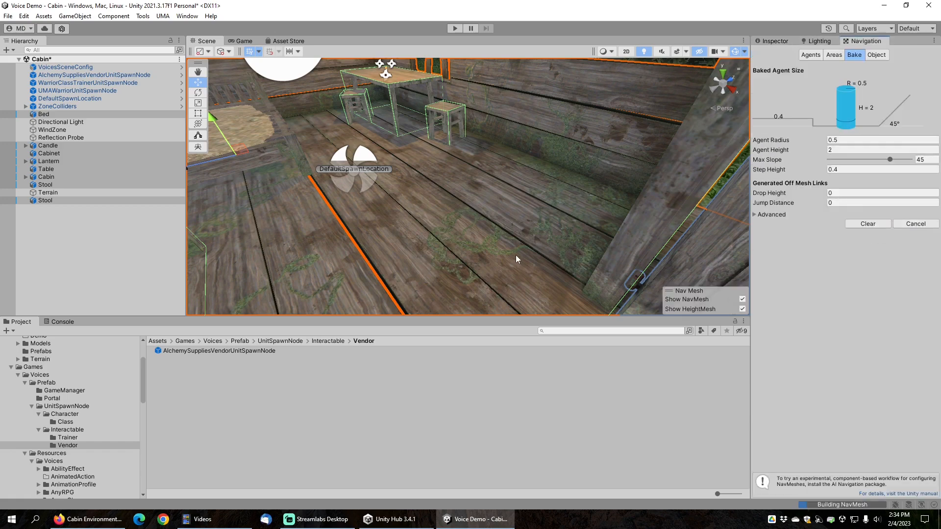
Examine the NavMesh coverage through the cabin doorway, across the porch and on the surrounding ground
scroll(465, 235, "down", 2)
scroll(481, 205, "down", 3)
middle_click_drag(481, 205, 511, 248)
scroll(440, 201, "up", 3)
scroll(439, 203, "up", 1)
scroll(425, 141, "down", 4)
scroll(525, 184, "down", 2)
right_click_drag(510, 248, 422, 199)
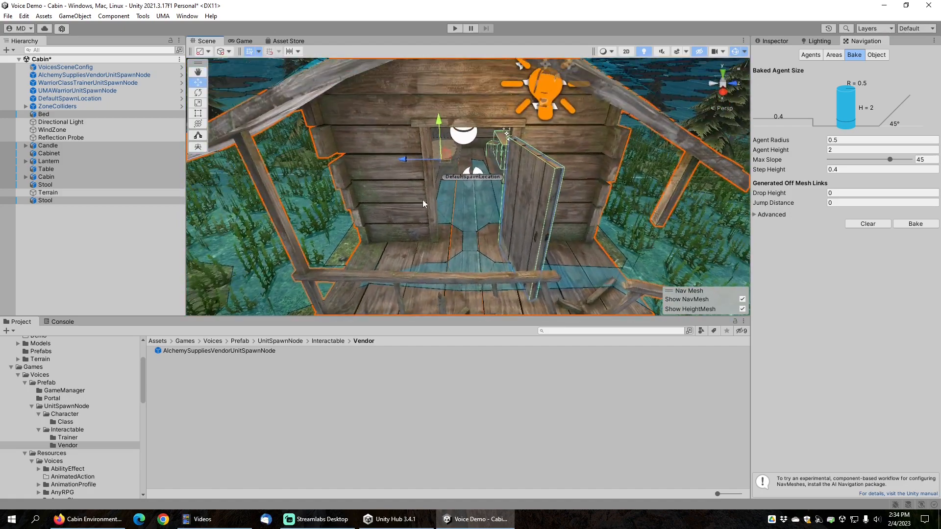
middle_click_drag(422, 199, 472, 178)
mouse_move(473, 179)
right_mouse_down()
mouse_move(525, 196)
mouse_move(485, 171)
right_mouse_up()
middle_click_drag(485, 172, 504, 203)
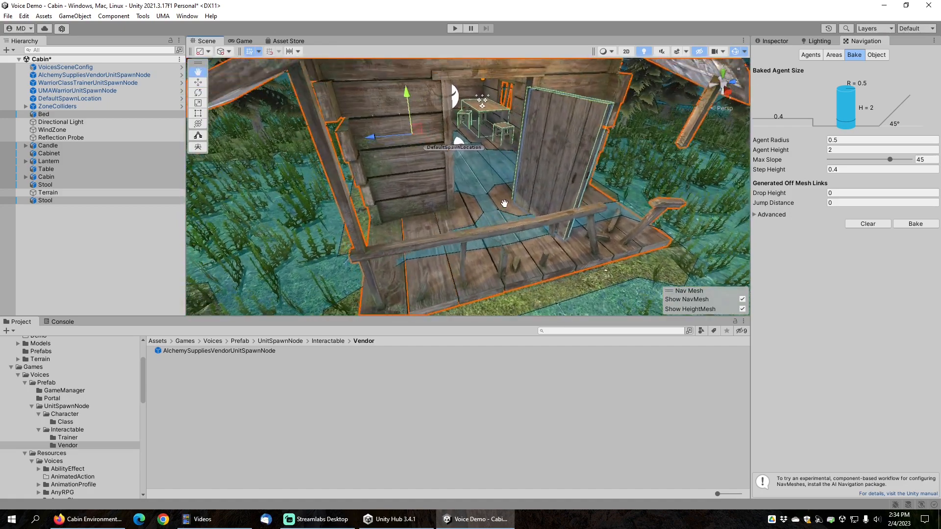
Check that the warrior trainer and alchemy vendor spawn nodes sit on the baked NavMesh
double_click(73, 82)
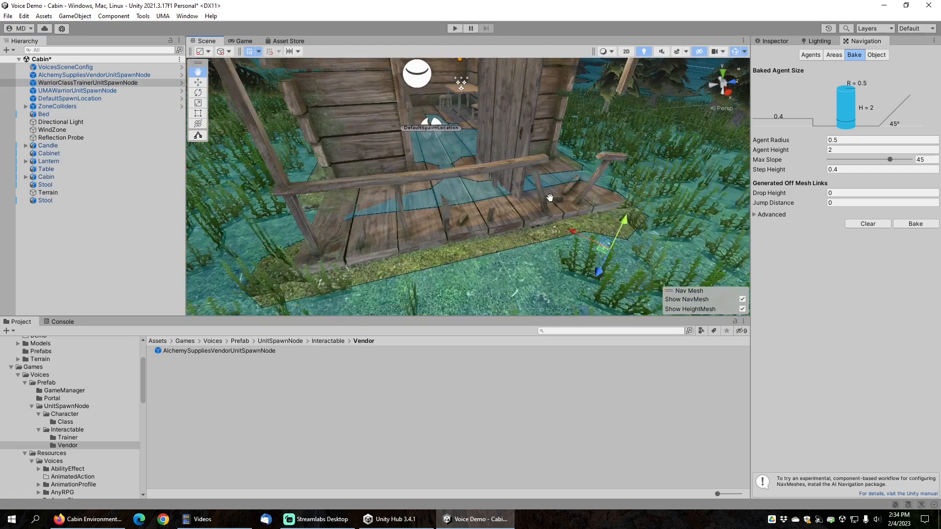
mouse_move(550, 198)
middle_mouse_down()
mouse_move(511, 154)
mouse_move(485, 73)
mouse_move(520, 103)
mouse_move(550, 180)
middle_mouse_up()
scroll(510, 154, "up", 3)
scroll(508, 153, "up", 4)
middle_click_drag(511, 151, 529, 158)
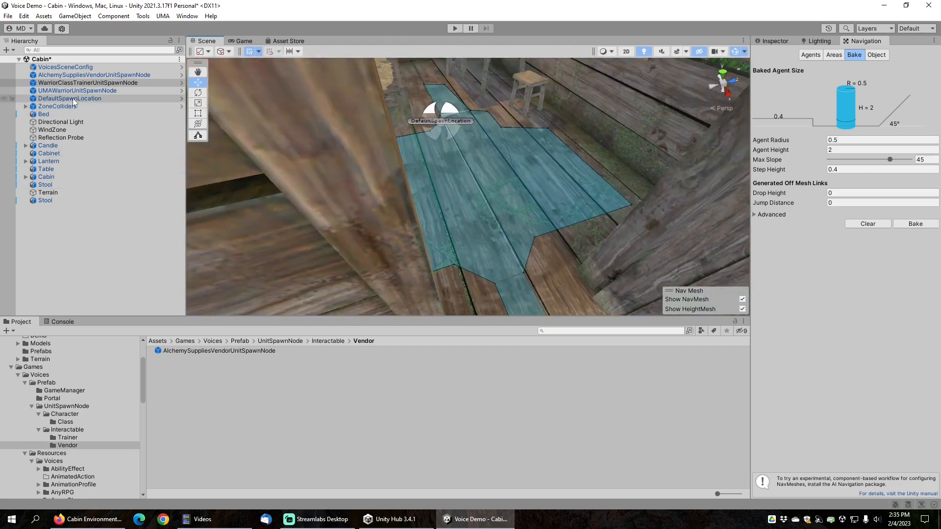
left_click(73, 74)
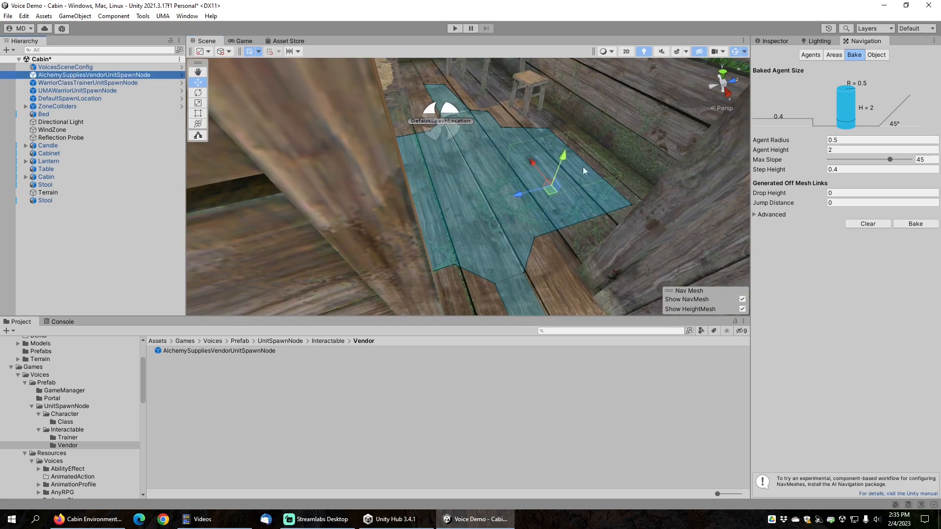
middle_click_drag(583, 167, 530, 153)
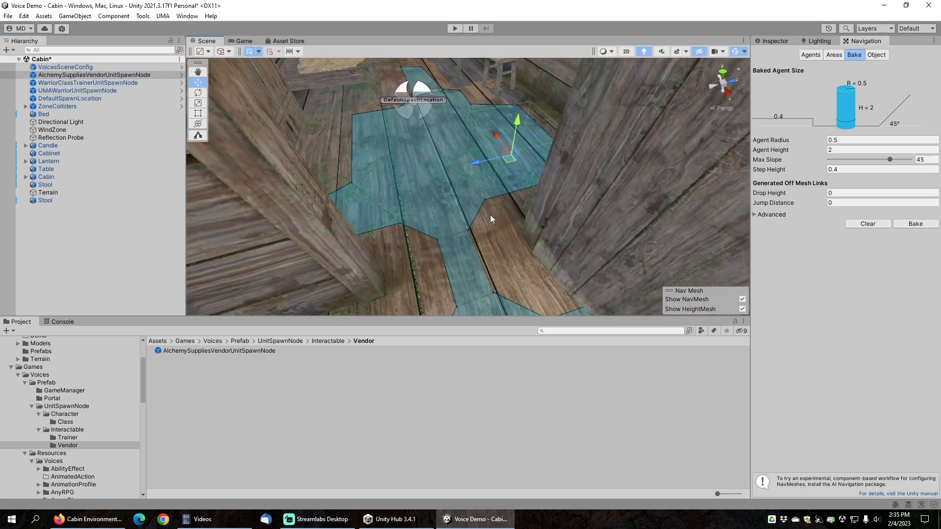
scroll(486, 218, "down", 8)
left_click_drag(470, 249, 425, 204, "alt")
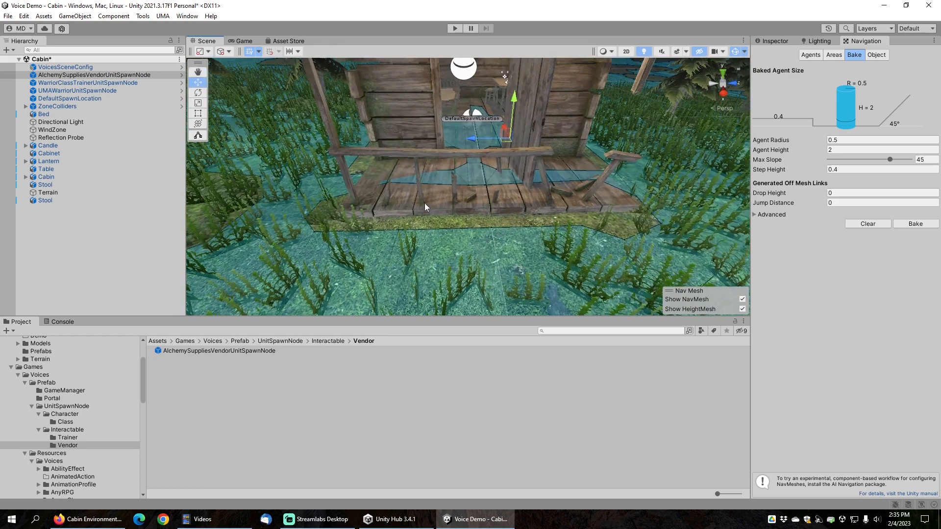
Set the faction to Enemy on all six UMA class unit profiles, from UMAArcherUnit to UMAWarriorUnit, at once
mouse_move(445, 213)
middle_mouse_down()
mouse_move(436, 206)
mouse_move(437, 217)
middle_mouse_up()
scroll(437, 220, "up", 2)
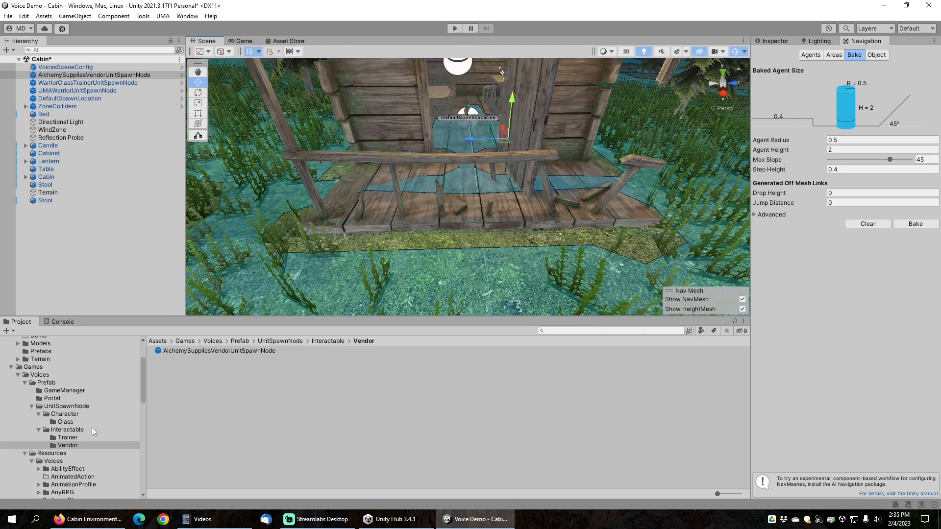
scroll(92, 427, "down", 8)
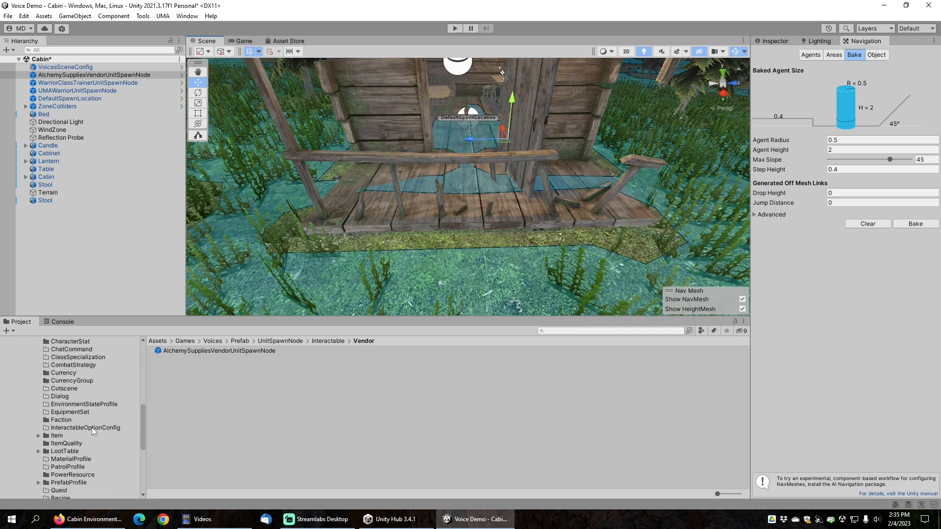
scroll(92, 428, "down", 8)
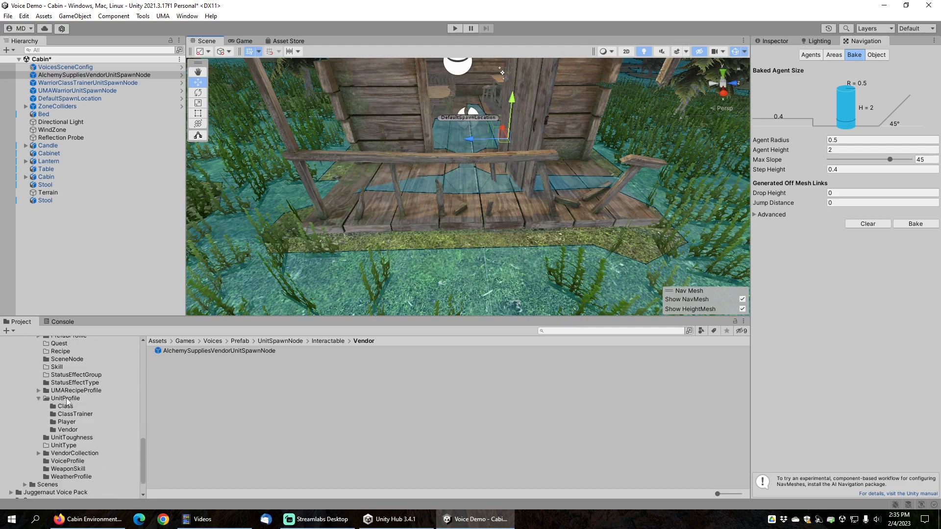
left_click(64, 407)
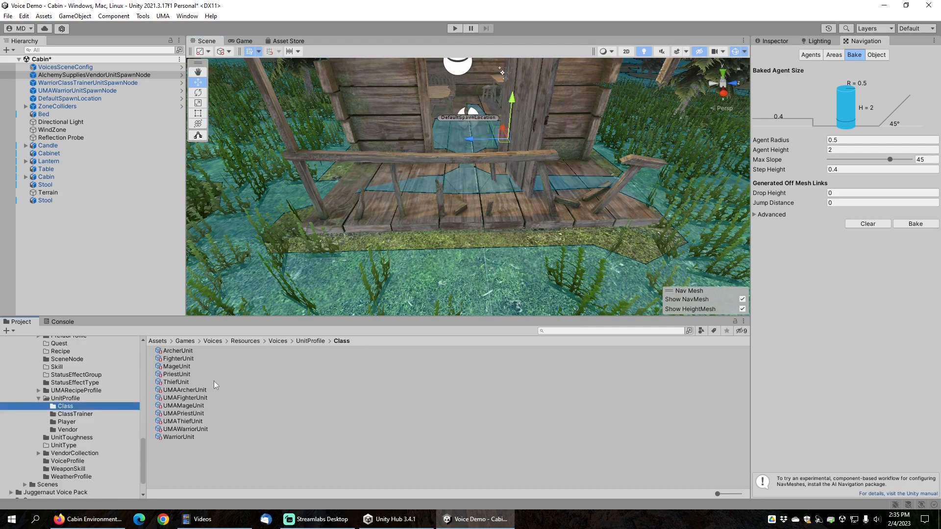
left_click(186, 390)
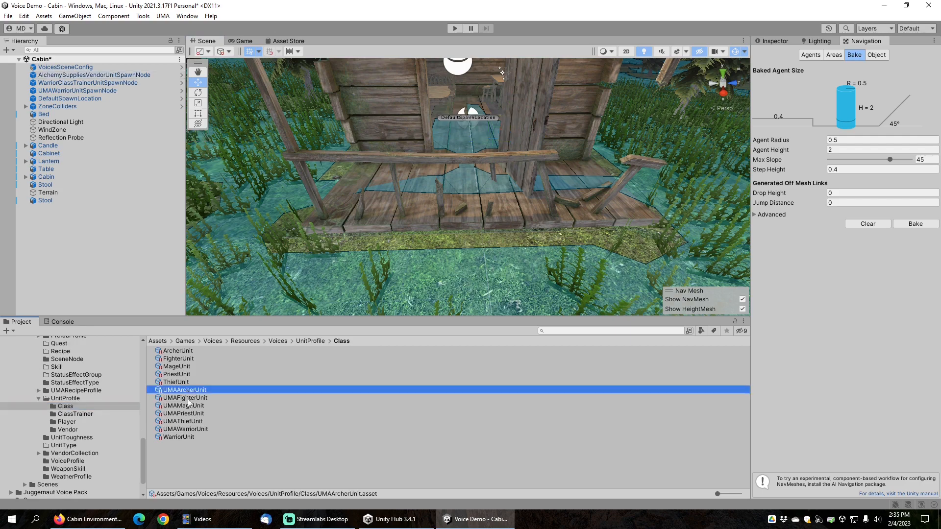
left_click(190, 429, "shift")
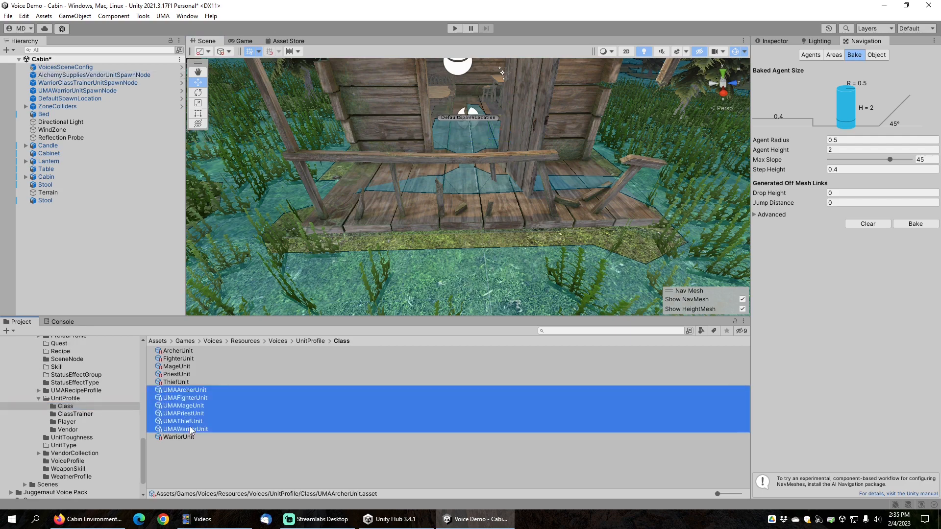
left_click(775, 39)
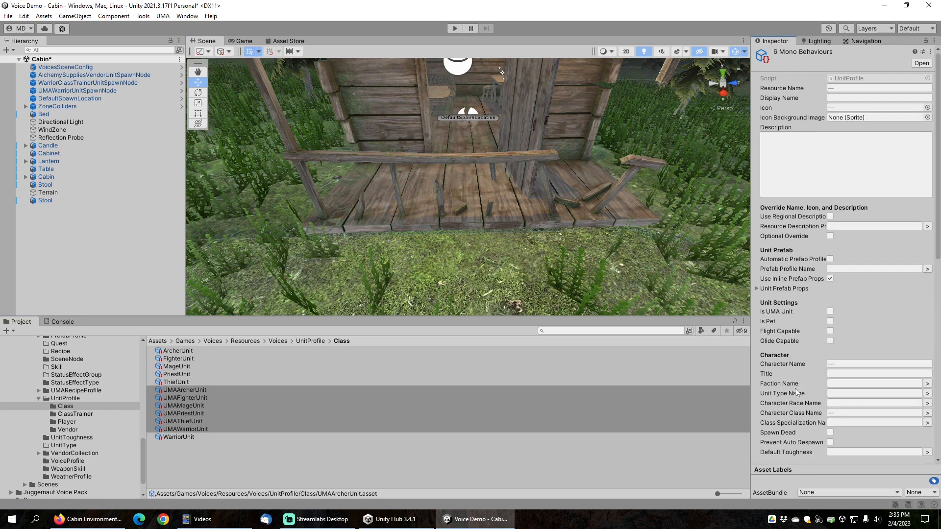
left_click(927, 383)
left_click(520, 174)
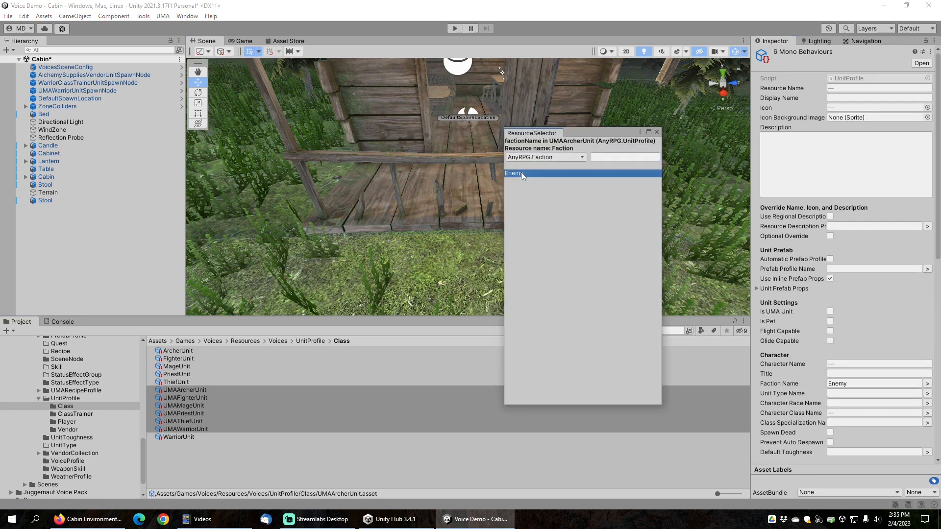
left_click(657, 132)
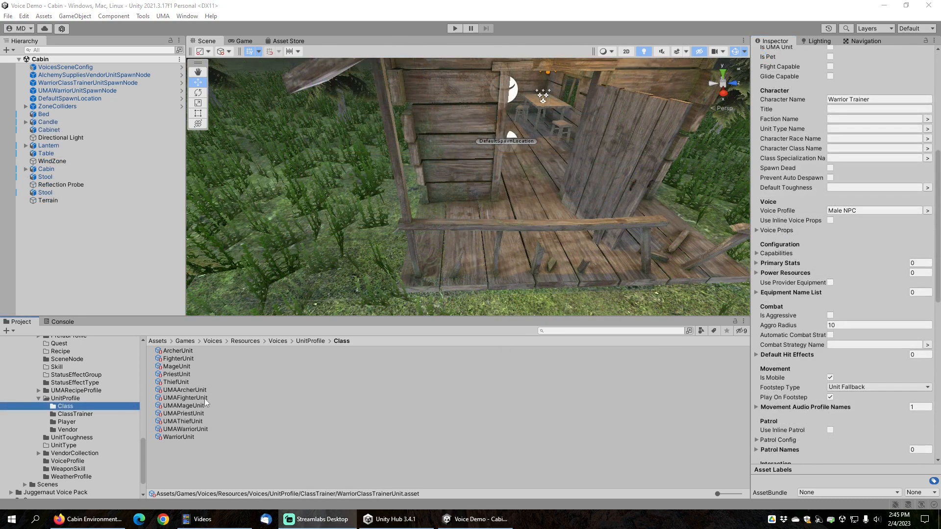
Set the aggro radius of the UMAWarriorUnit profile to 10
left_click(186, 429)
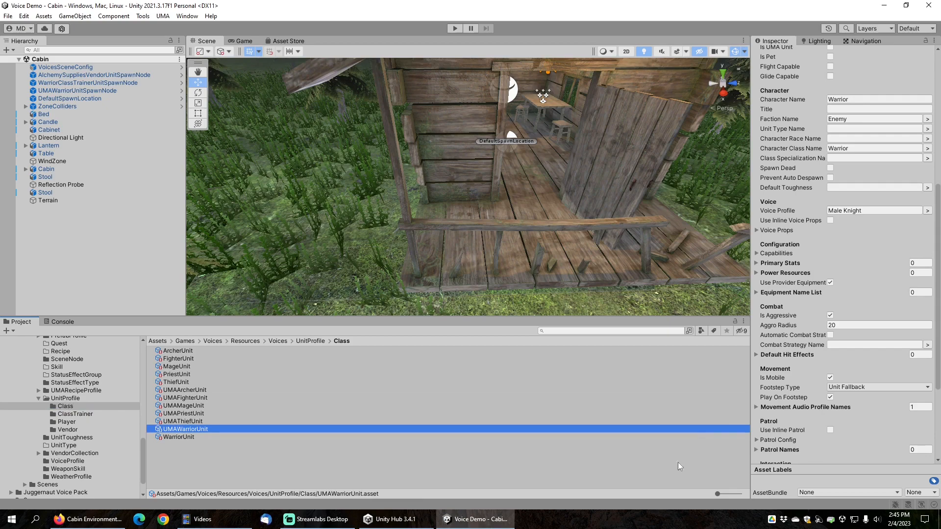
left_click(796, 327)
type("10")
key("Return")
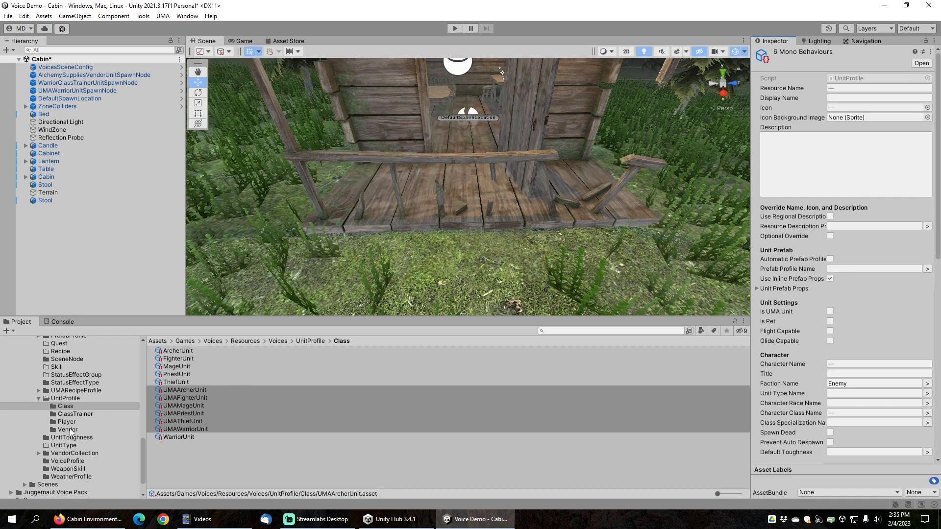
Expand the inline interactable options of the WarriorClassTrainerUnit profile to 3 elements
left_click(95, 414)
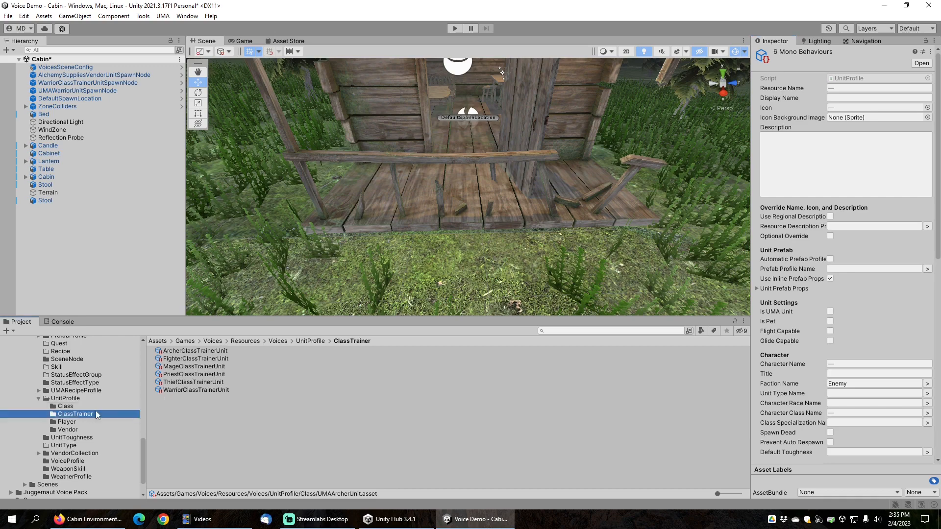
left_click(189, 390)
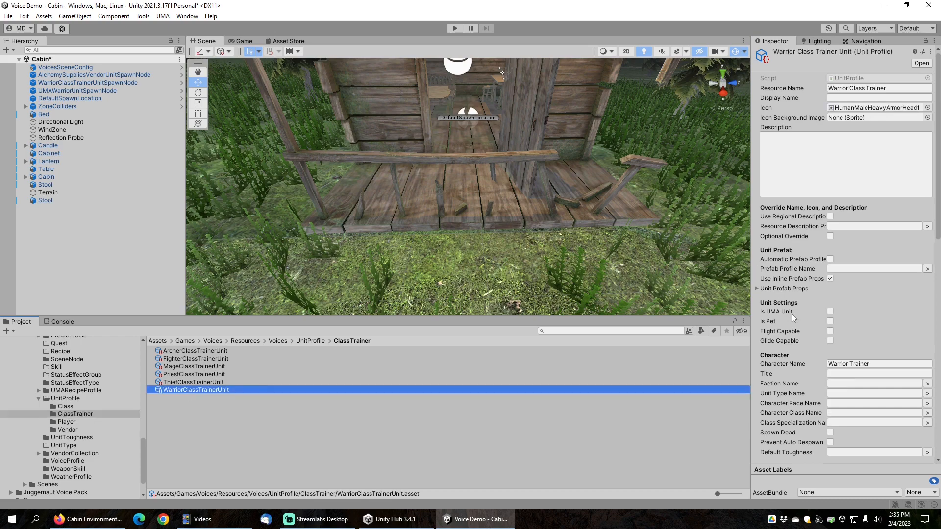
scroll(774, 279, "down", 10)
scroll(789, 293, "down", 10)
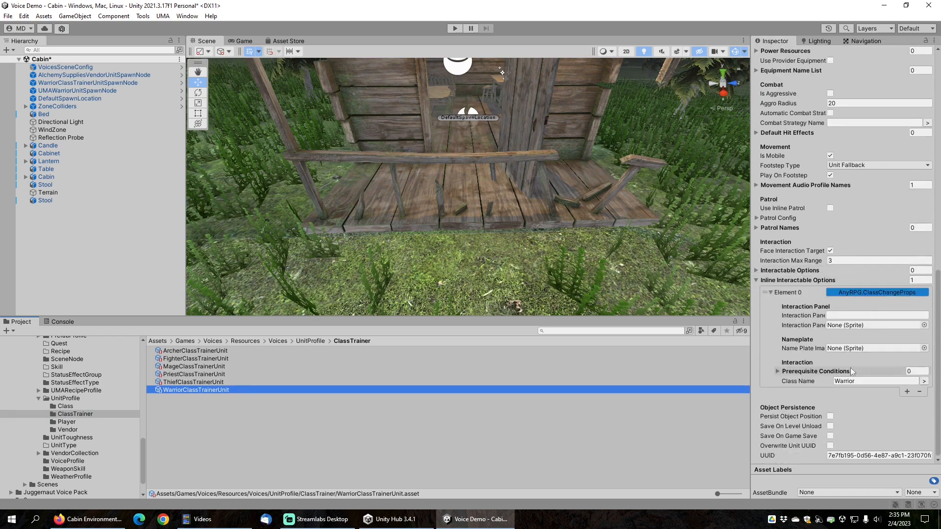
left_click(923, 279)
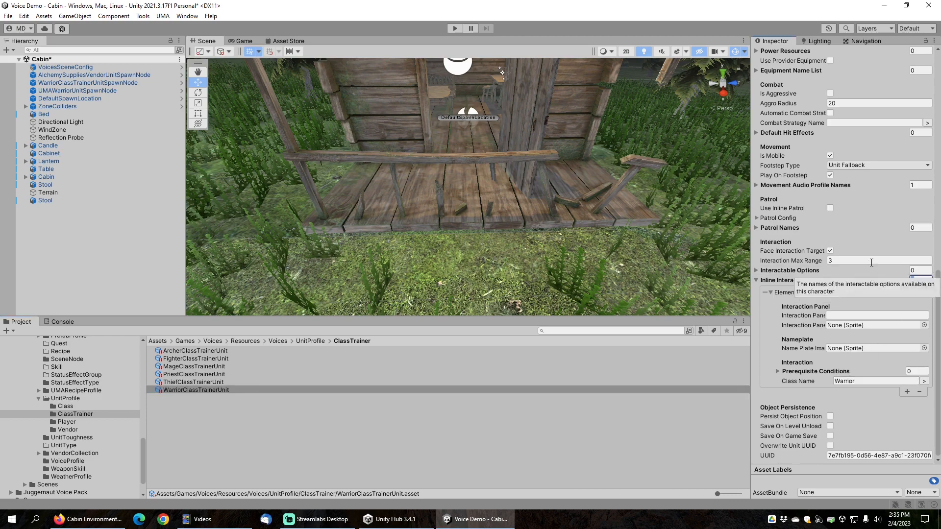
type("3")
key("Return")
scroll(797, 326, "down", 1)
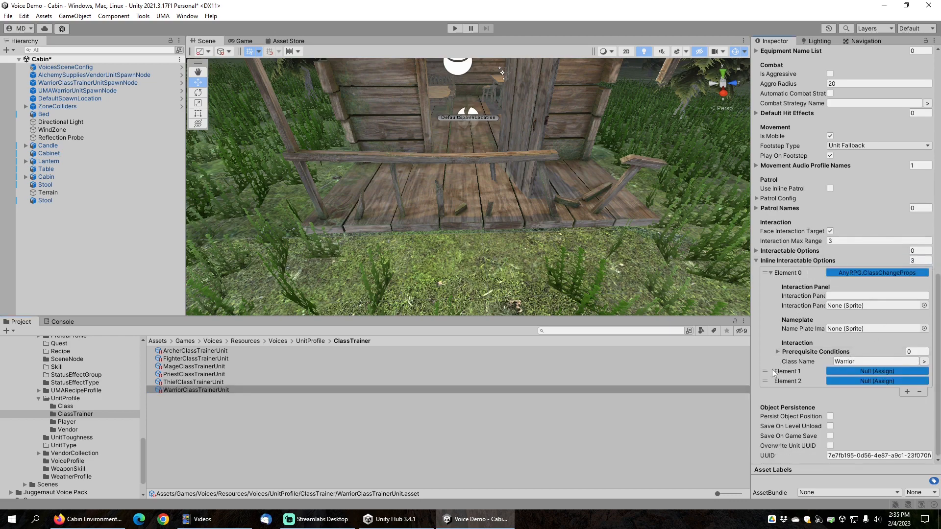
Assign the AnyRPG.ClassChangeProps type to the trainer's two empty inline interactable options, Element 1 and Element 2
left_click(855, 374)
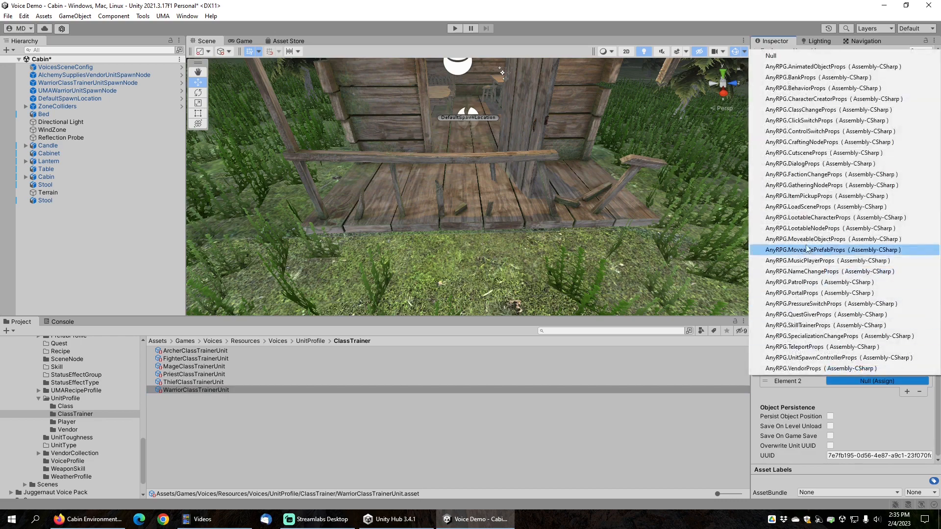
left_click(815, 109)
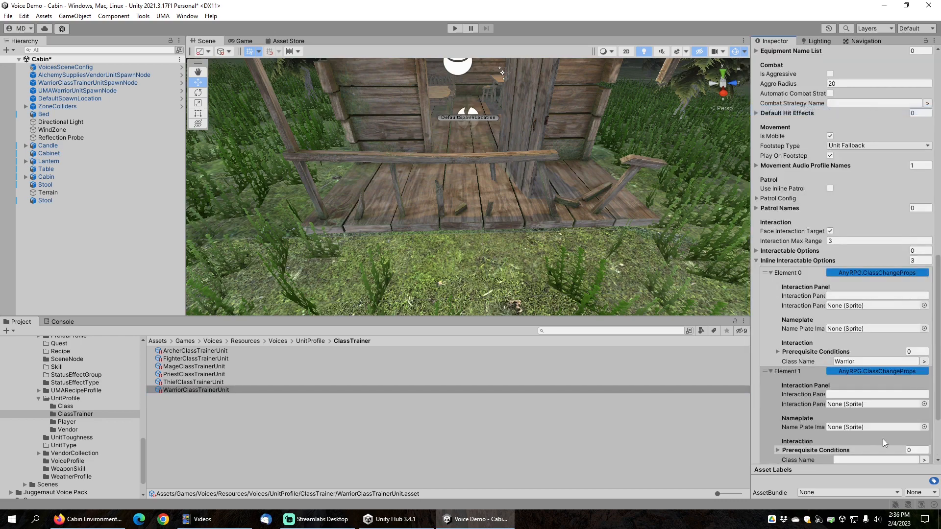
left_click(875, 391)
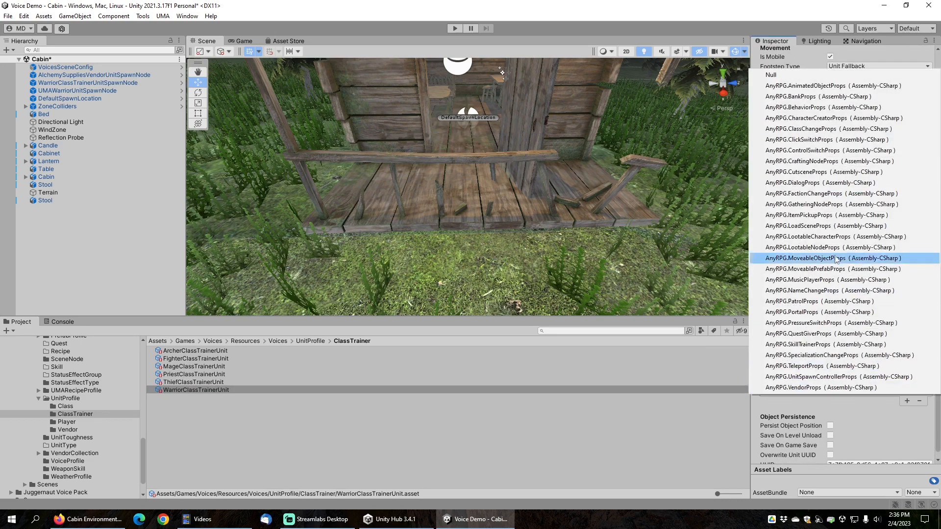
left_click(810, 129)
scroll(882, 294, "down", 3)
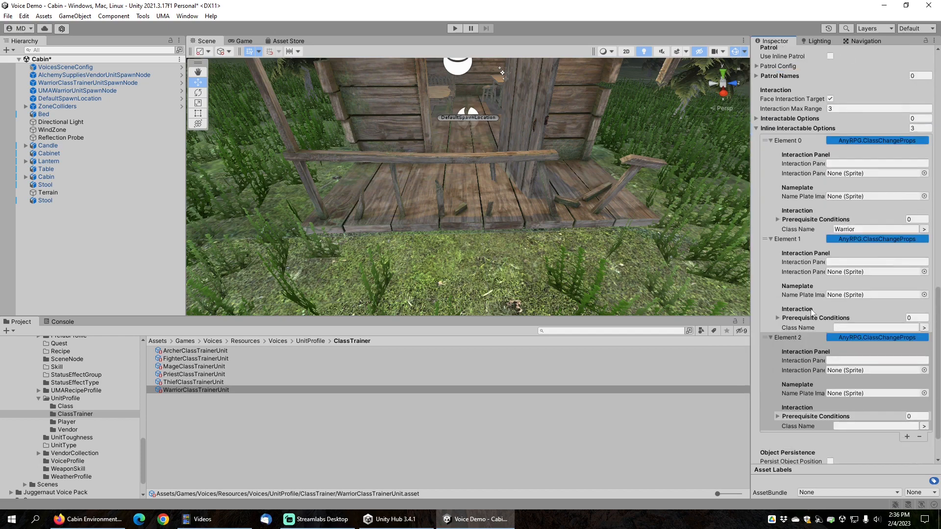
Set the class name to Priest for Element 1 and Mage for Element 2 of the trainer's interactable options
left_click(924, 328)
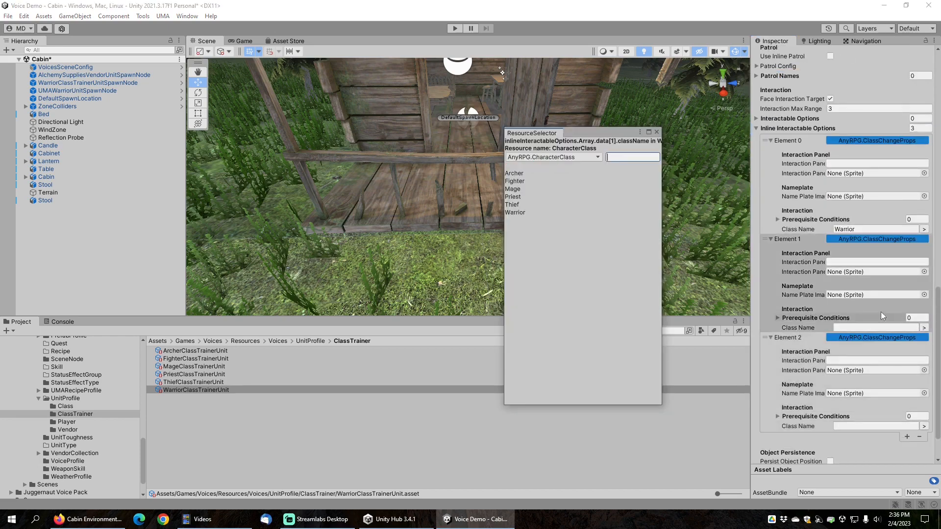
left_click(513, 197)
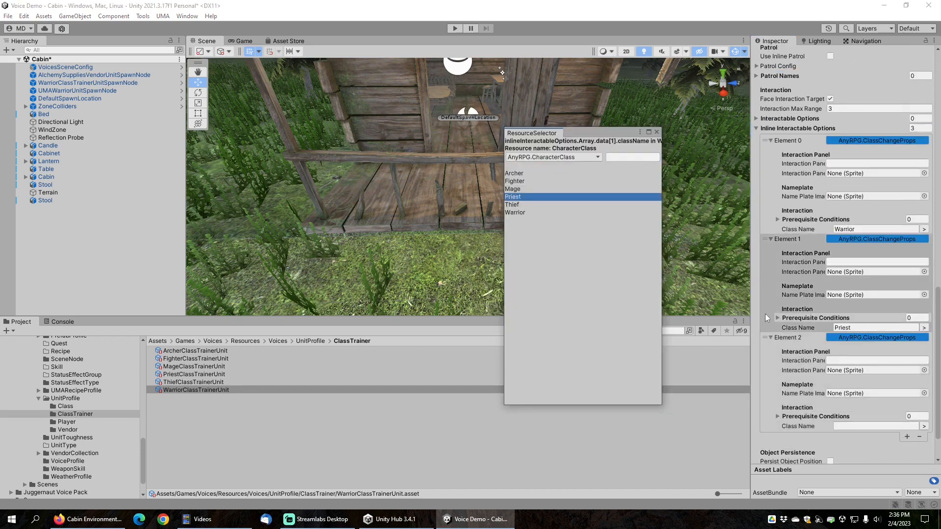
left_click(924, 426)
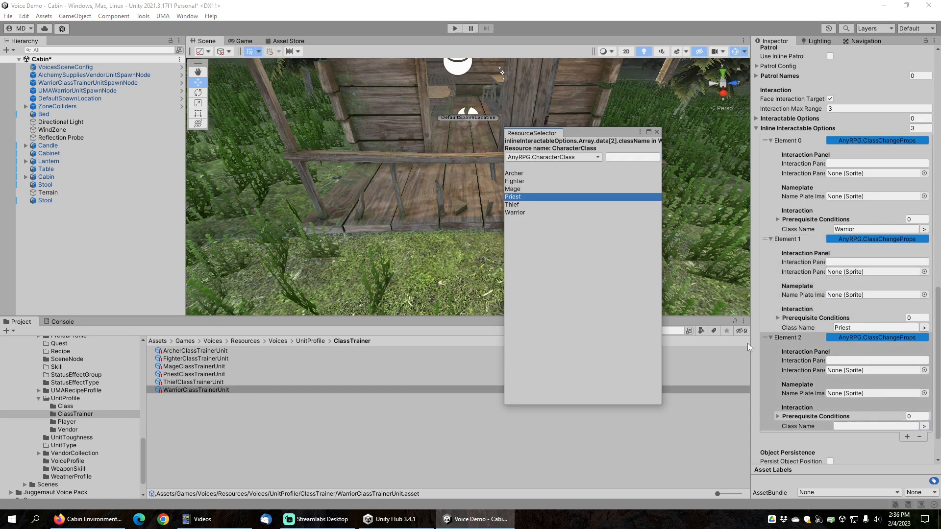
left_click(524, 189)
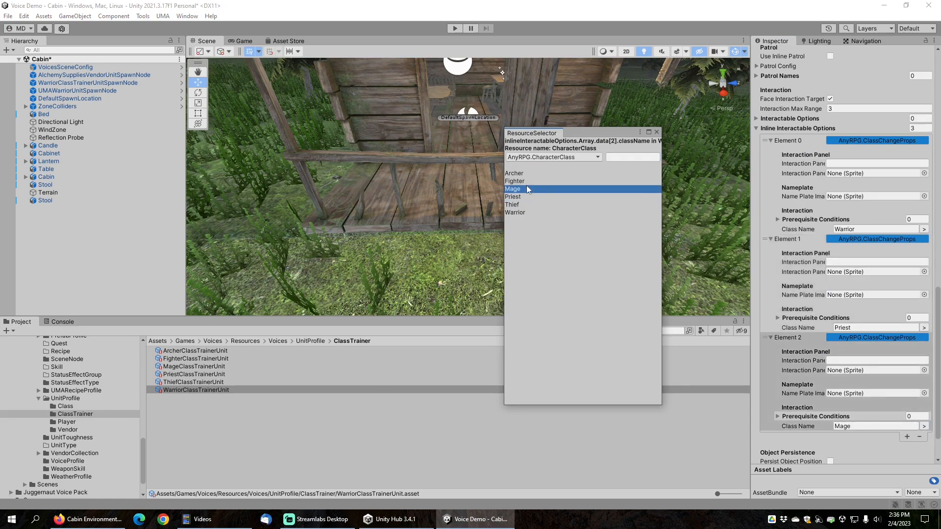
left_click(657, 132)
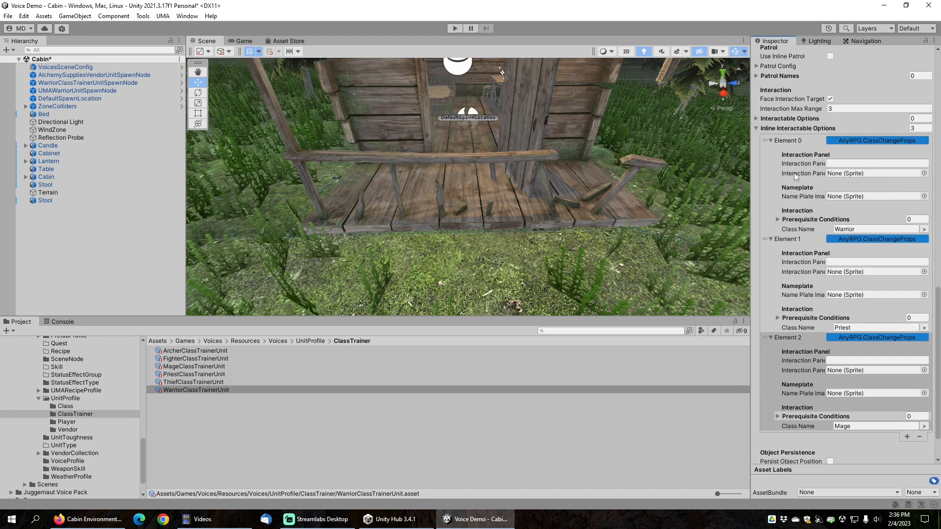
Save the Cabin scene and start the game in play mode
middle_click_drag(536, 177, 581, 208)
left_click(8, 15)
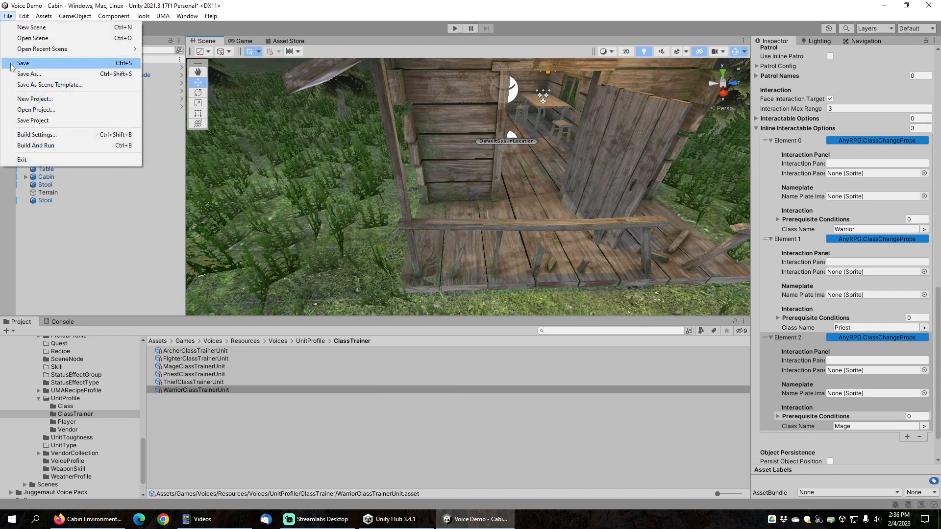
left_click(21, 64)
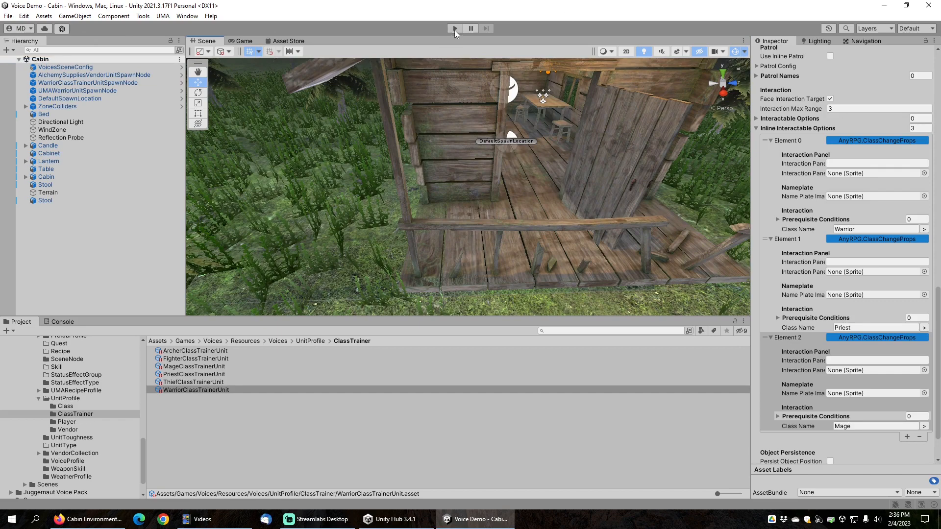
left_click(454, 28)
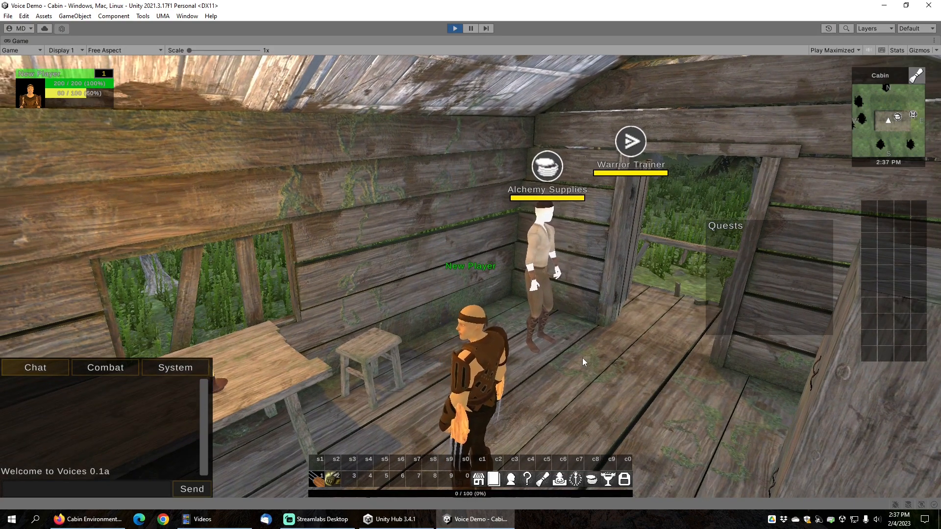
Walk the player to the Alchemy Supplies vendor and test opening and closing its shop window repeatedly
key("w")
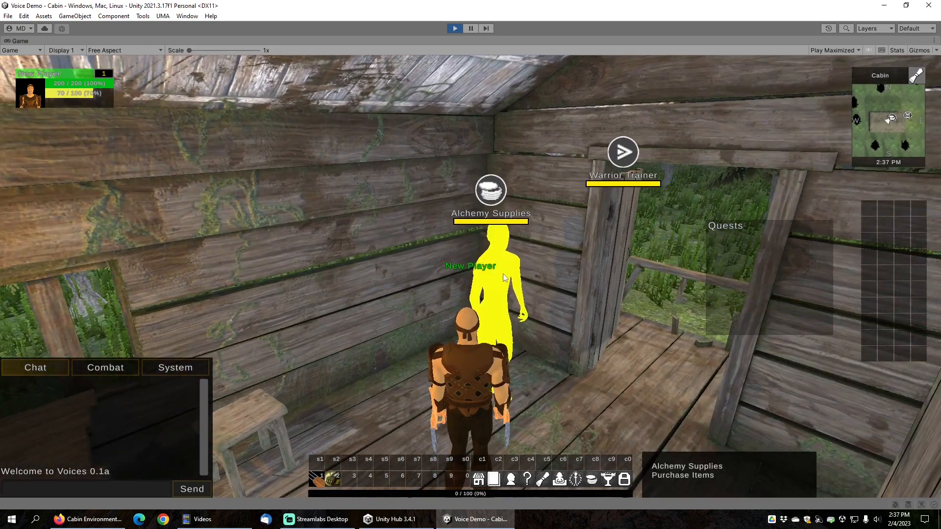
left_click(503, 273)
left_click(542, 95)
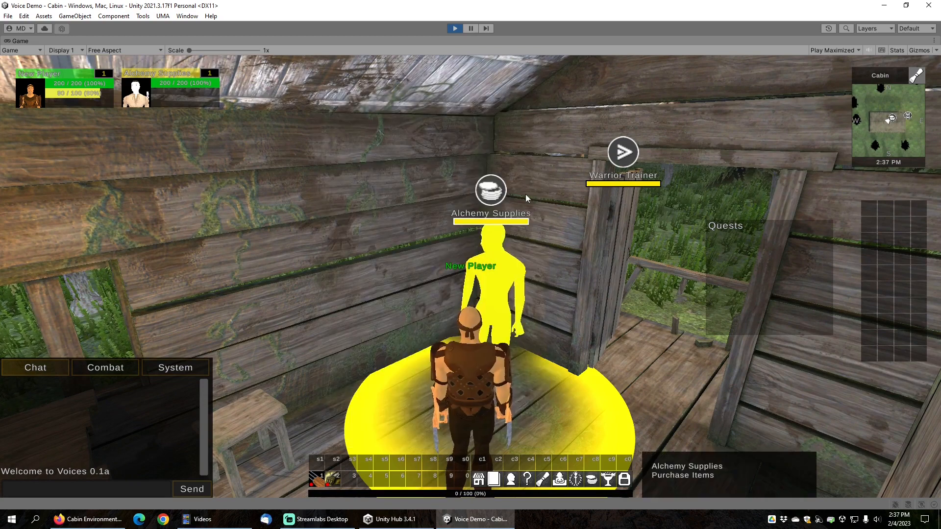
left_click(503, 269)
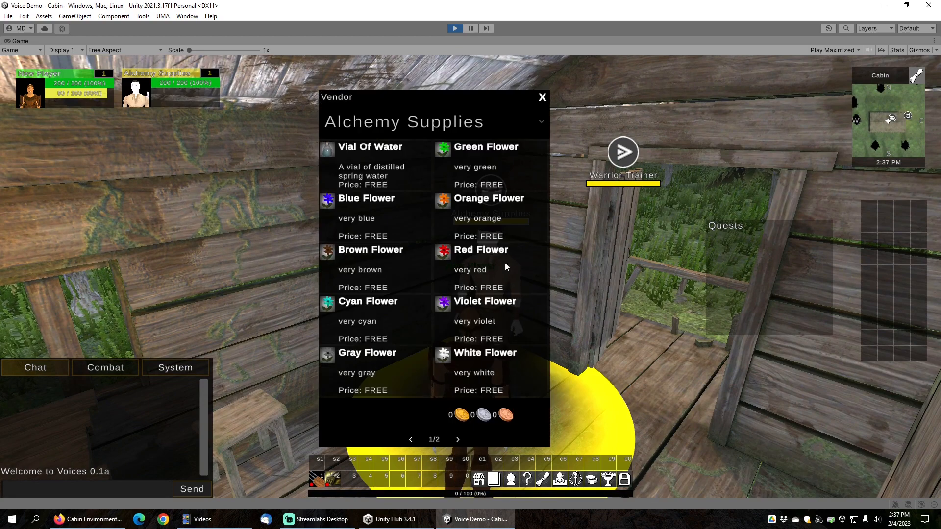
left_click(542, 96)
left_click(490, 275)
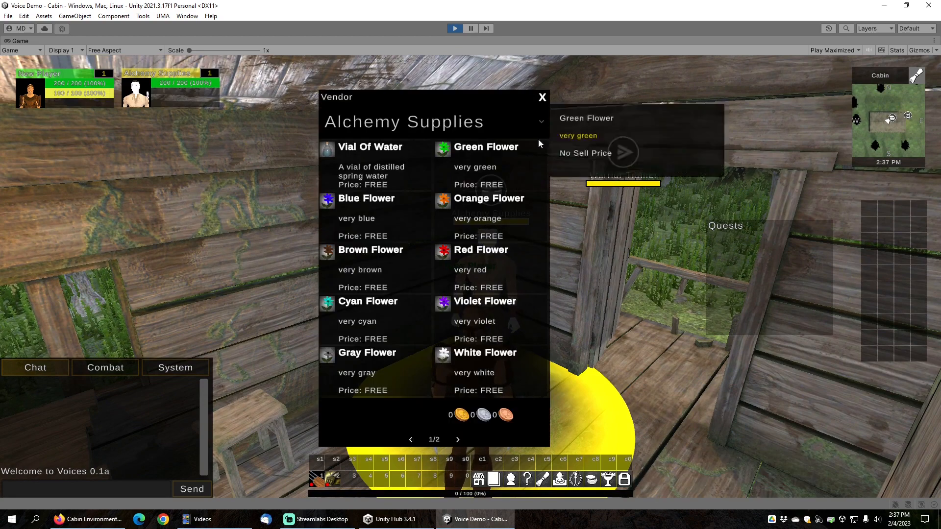
left_click(542, 97)
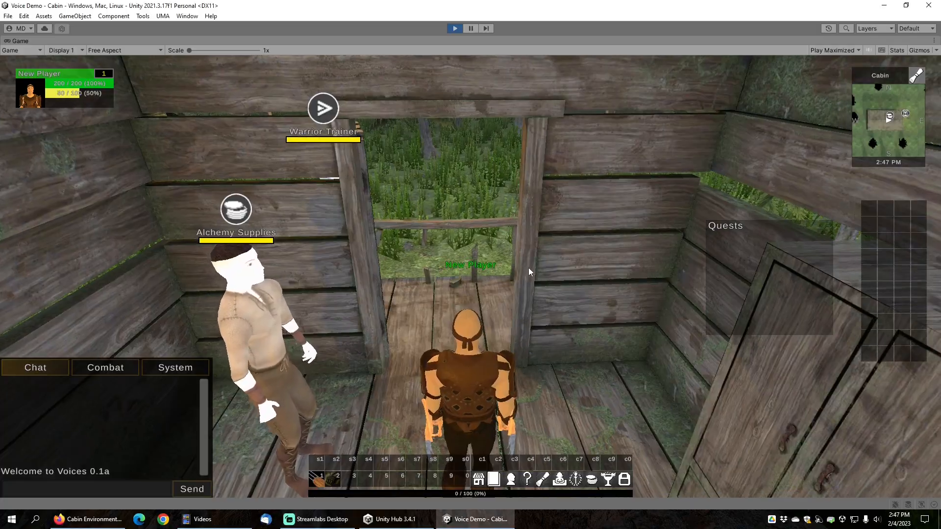
Walk the player out of the cabin to the Warrior Trainer and interact with it to view its class choices
key("w")
right_click_drag(529, 267, 399, 264)
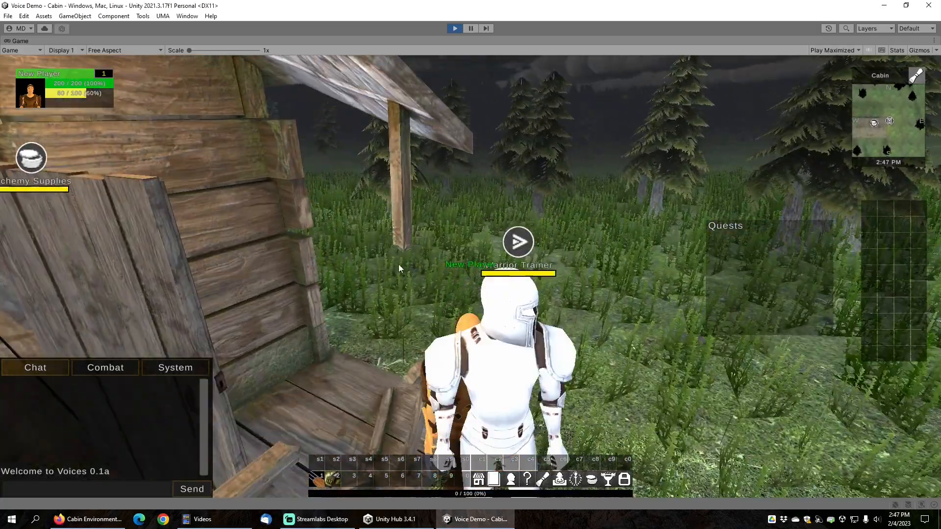
key("d")
key("s")
right_click(417, 287)
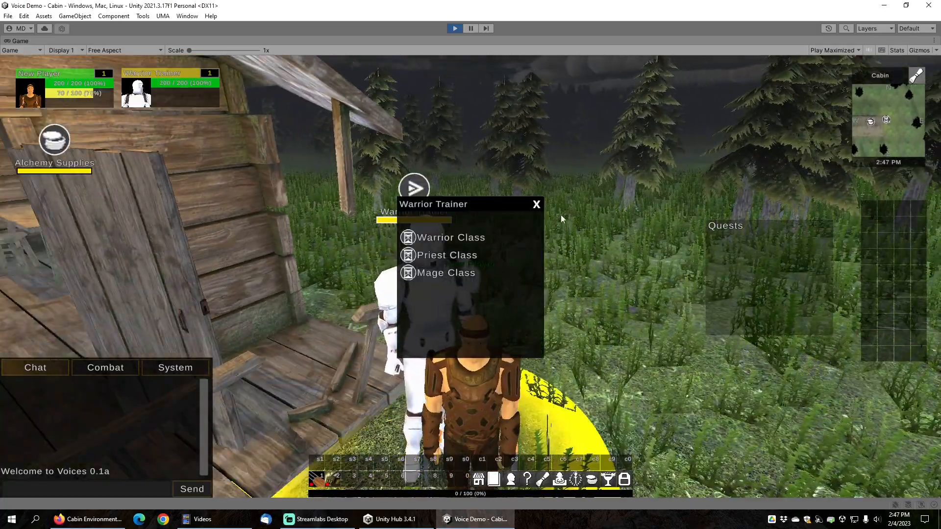
Close the trainer's window and walk the player through the grass to the Warrior enemy to test its attack
left_click(536, 204)
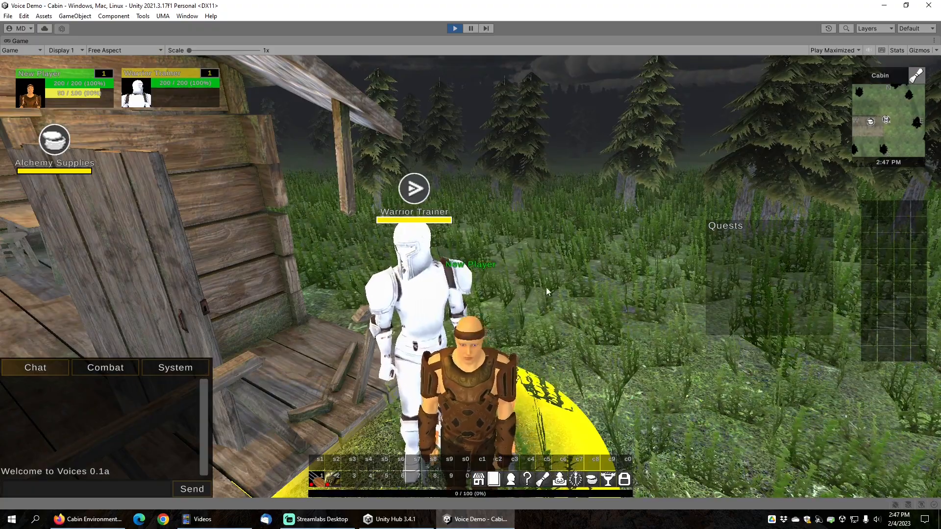
right_click_drag(546, 287, 403, 280)
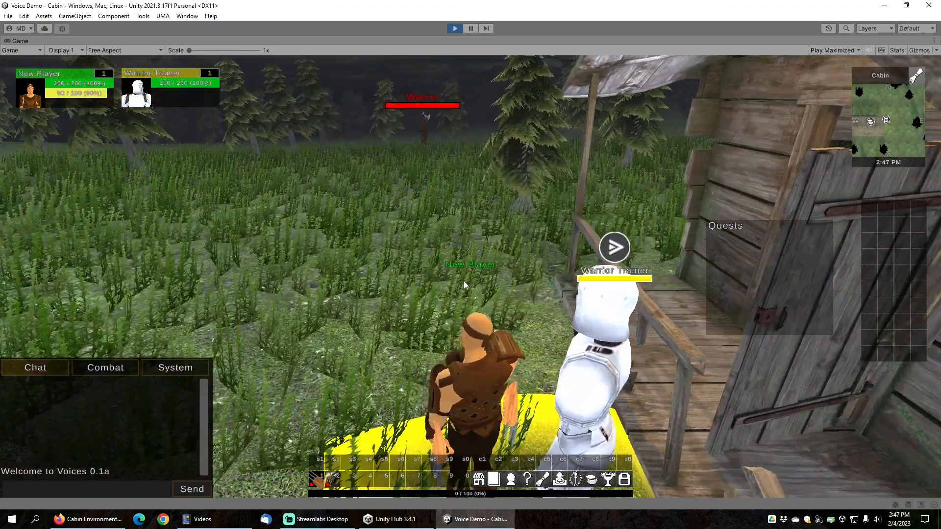
key("a")
key("a")
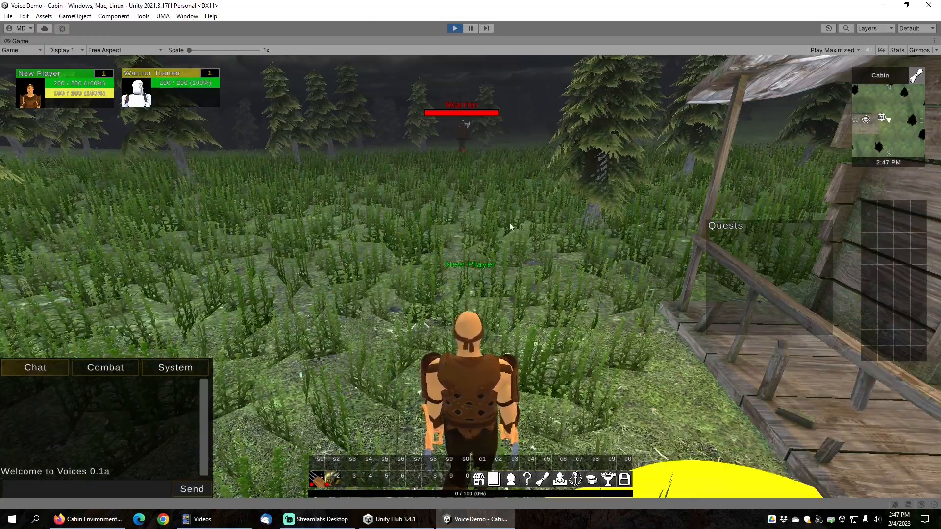
key("w")
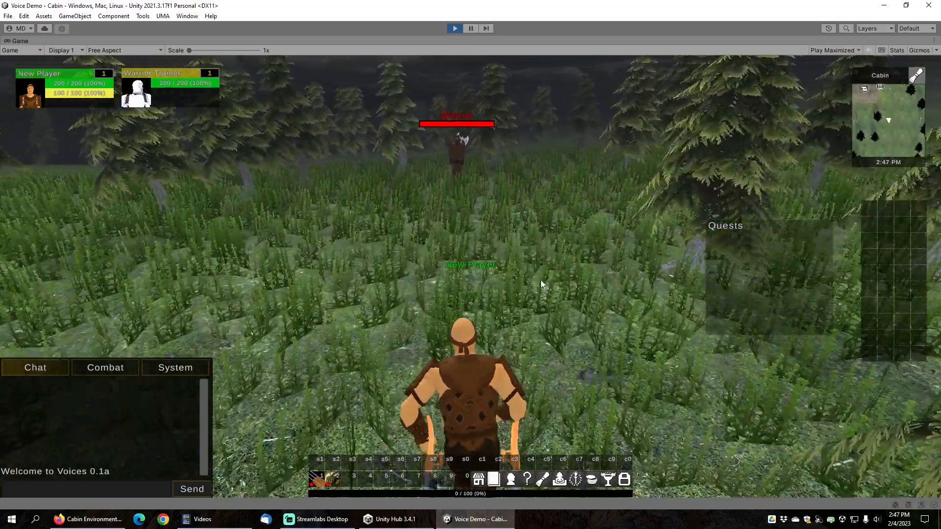
key("w")
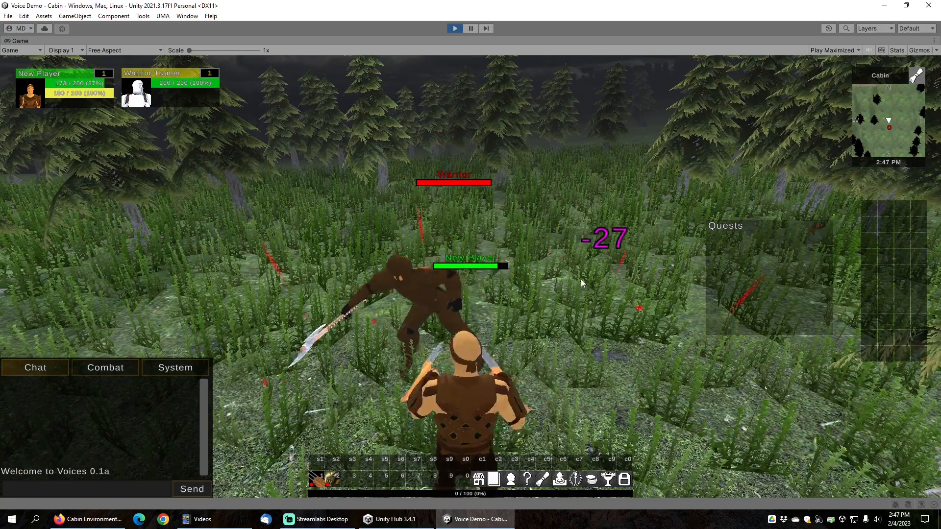
scroll(566, 247, "down", 2)
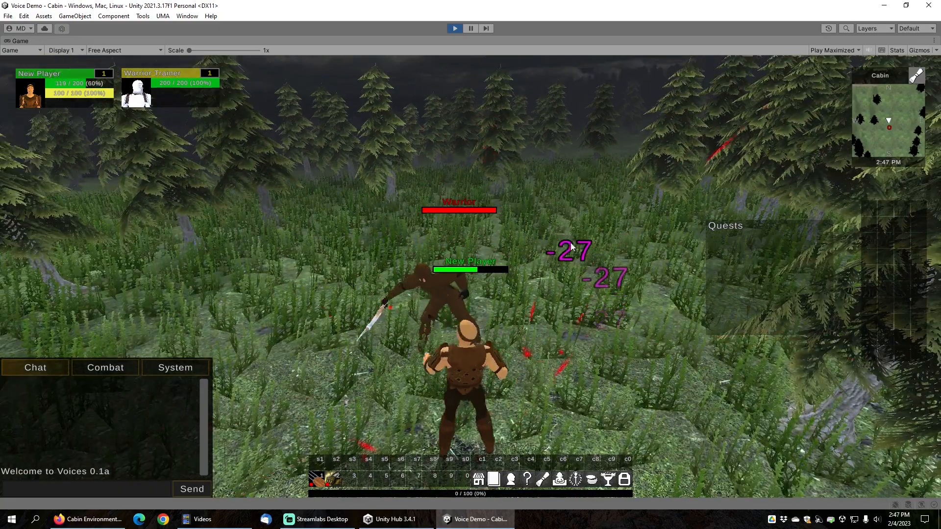
left_click_drag(571, 244, 549, 241)
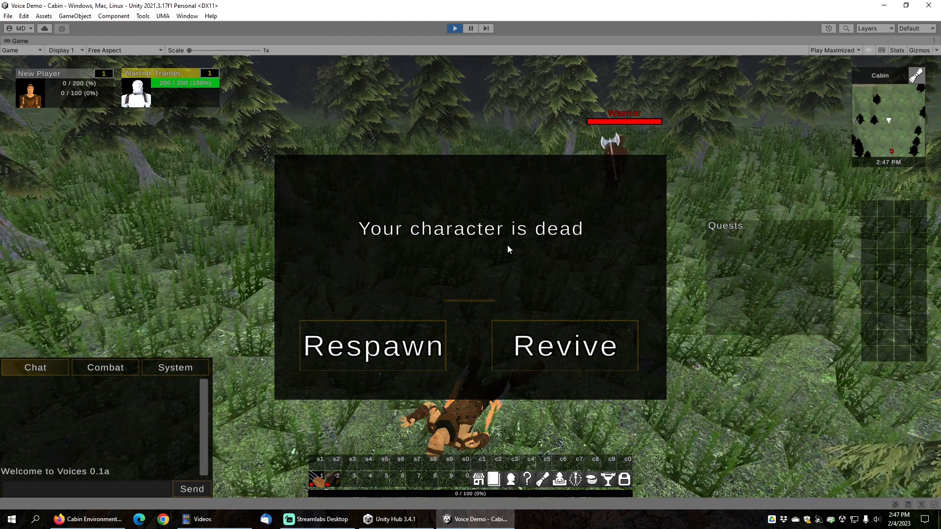
Stop play mode and open the Voices game's VoiceProfile folder to view the existing voice profiles
left_click(456, 28)
scroll(77, 422, "up", 12)
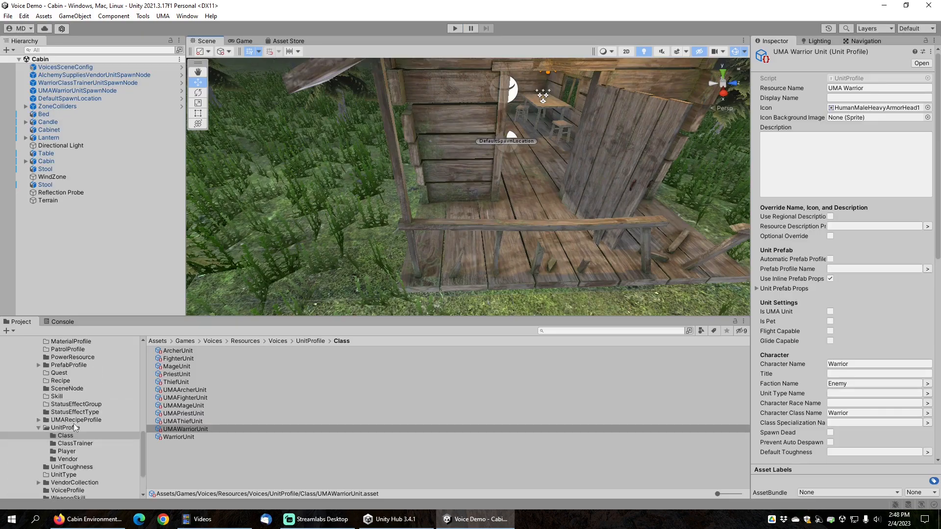
scroll(58, 373, "up", 2)
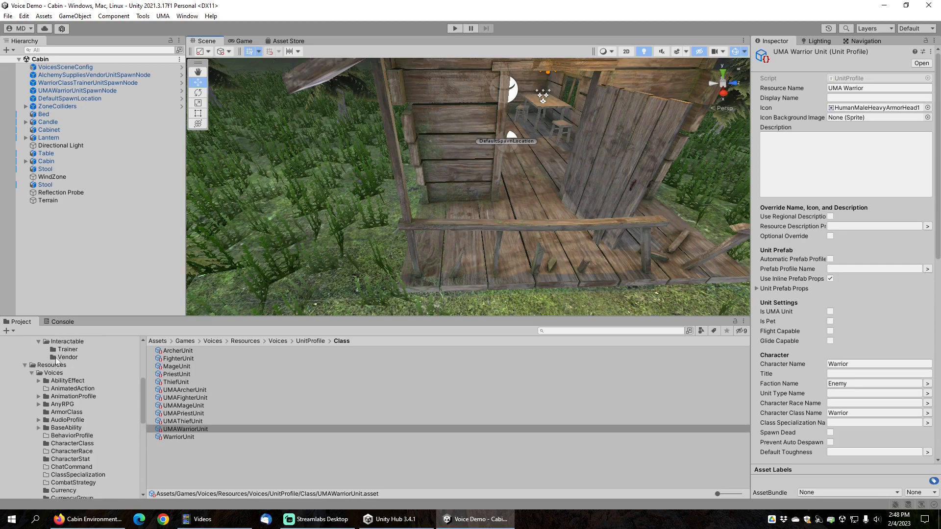
scroll(81, 434, "down", 15)
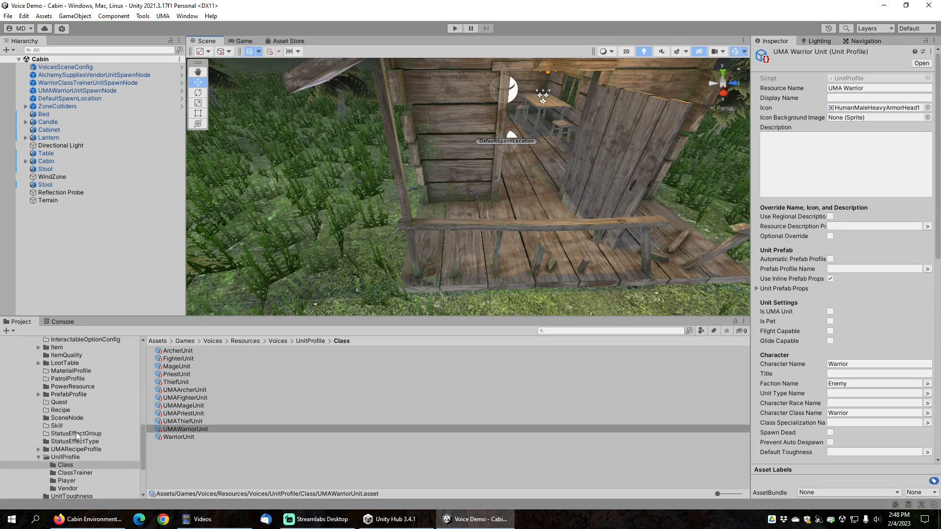
left_click(70, 462)
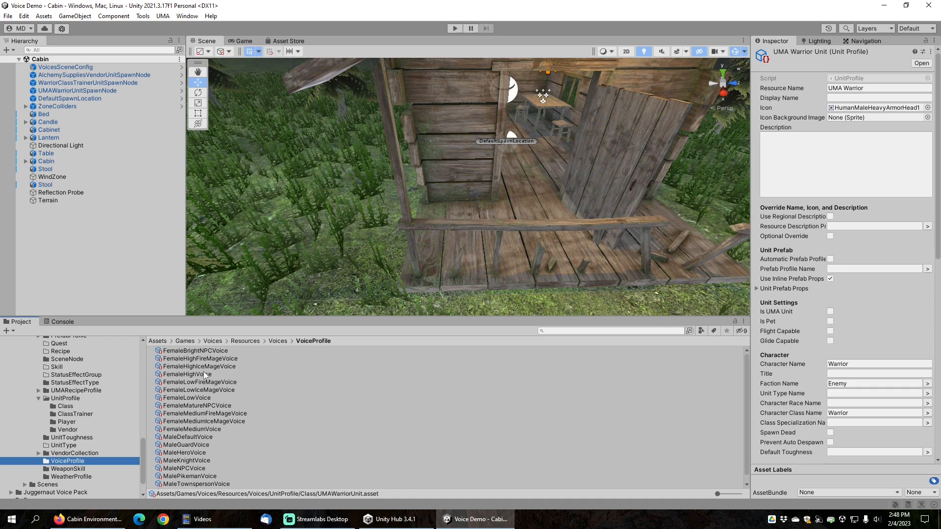
scroll(204, 443, "down", 1)
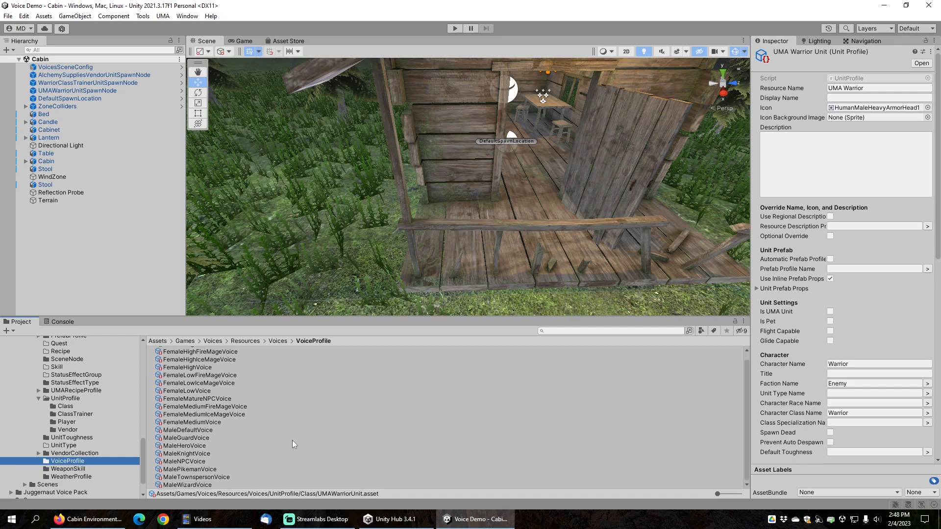
Create a new AnyRPG VoiceProfile asset named Merchant in the VoiceProfile folder
left_click(321, 405)
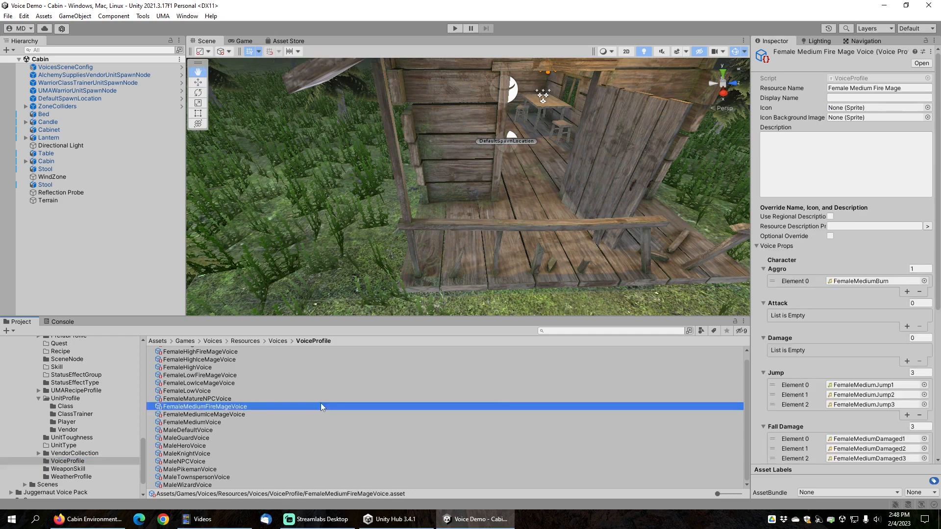
right_click(321, 405)
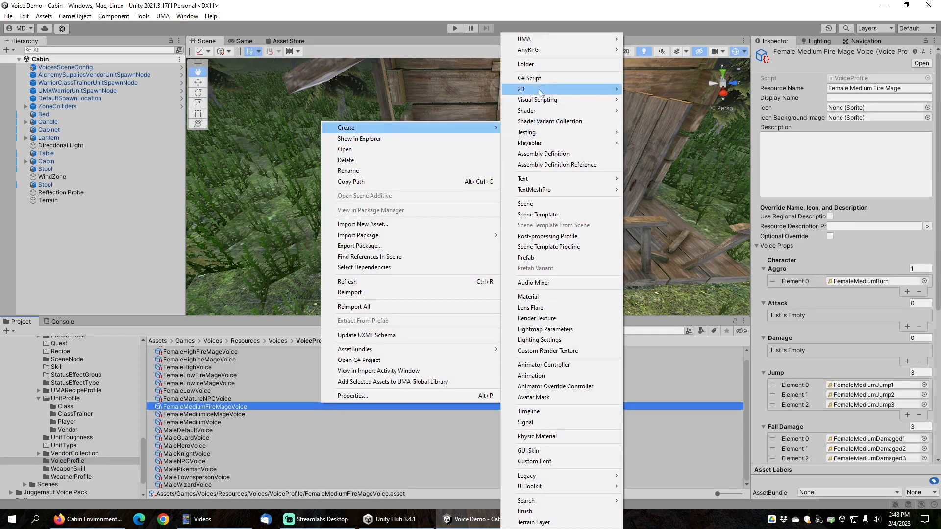
mouse_move(541, 51)
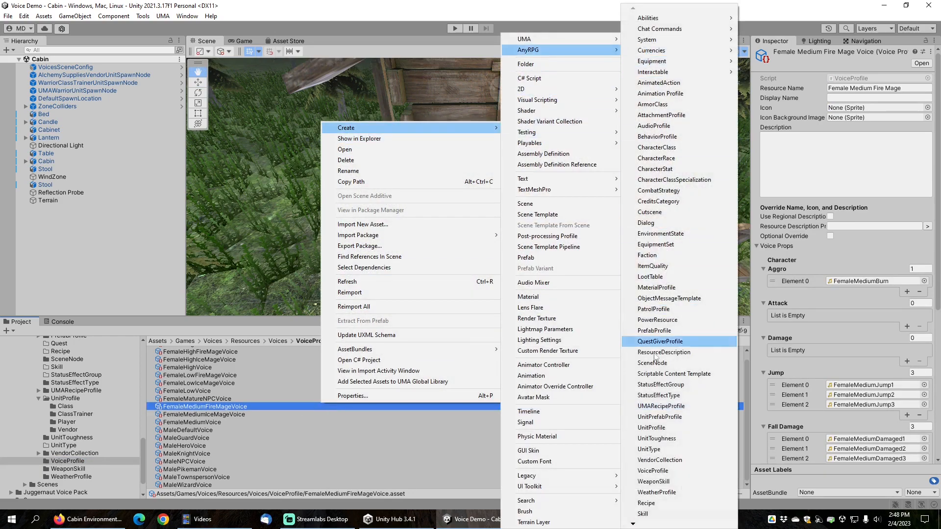
left_click(653, 471)
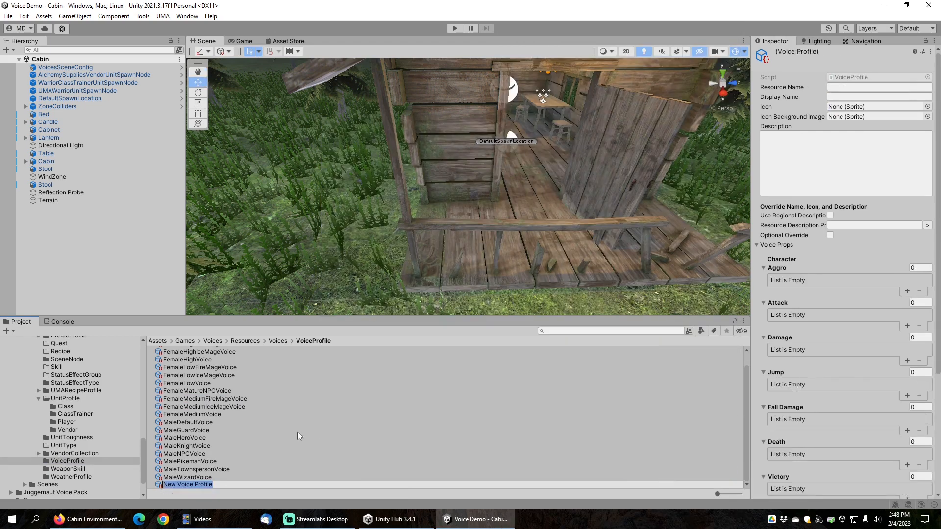
type("Merchant")
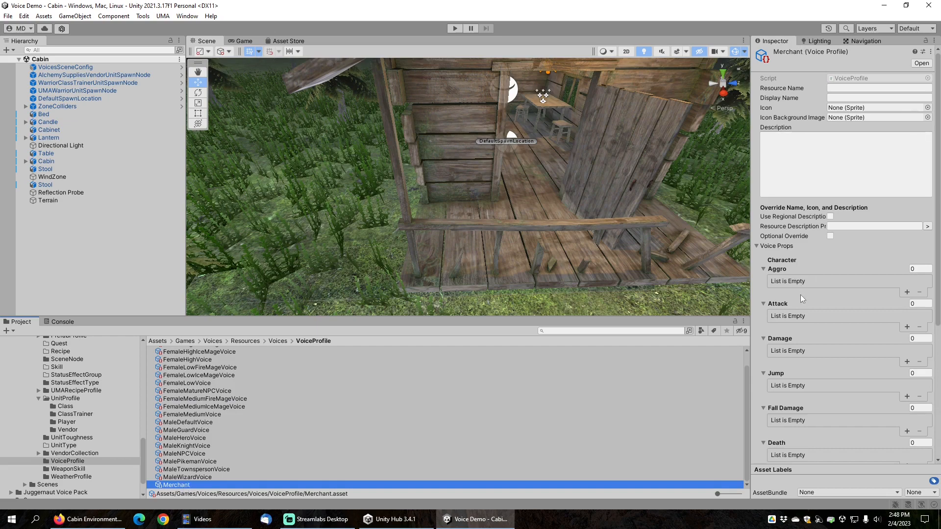
Lock the Inspector on the Merchant voice profile and open The Merchant FULL folder of the Juggernaut Voice Pack
scroll(801, 295, "down", 5)
scroll(801, 295, "up", 2)
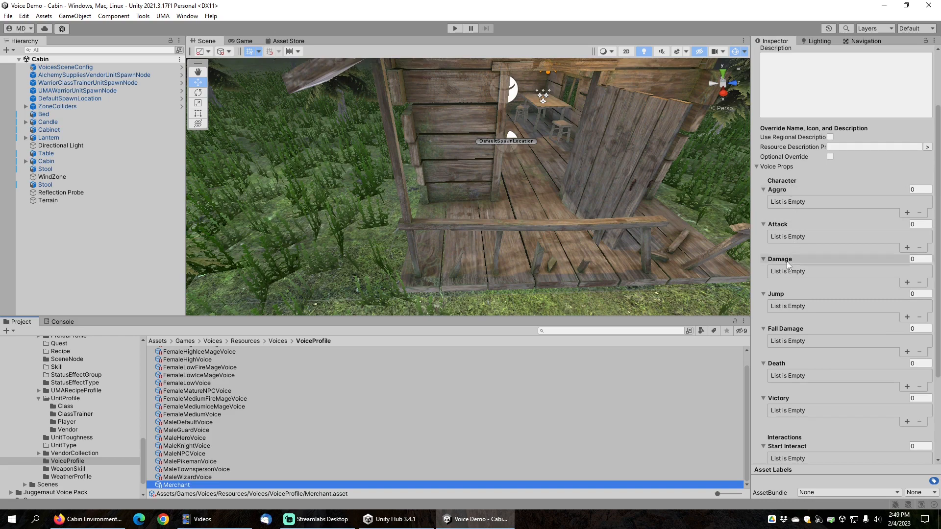
scroll(786, 261, "down", 5)
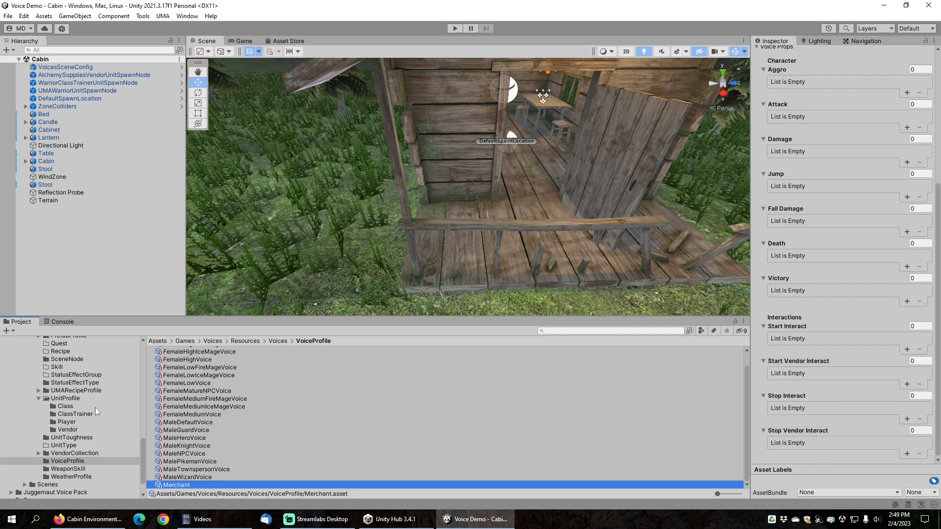
left_click(925, 42)
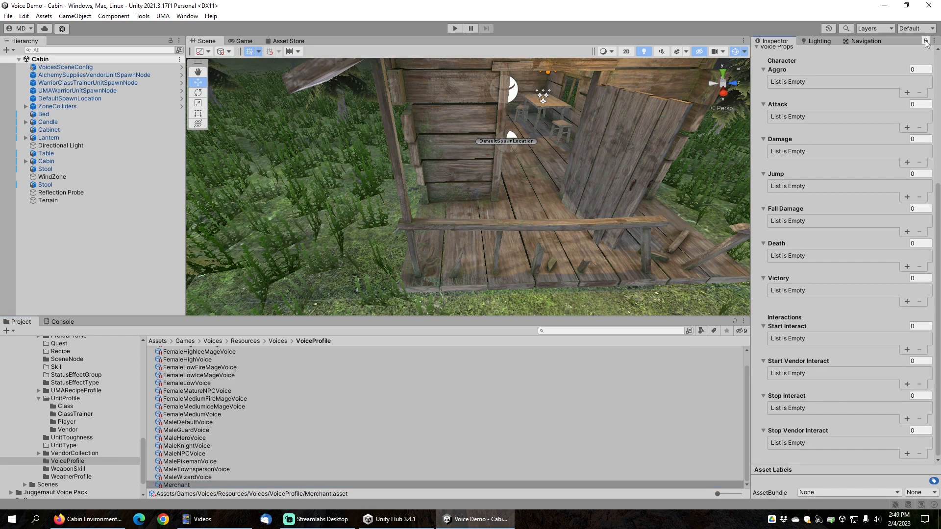
scroll(76, 442, "down", 2)
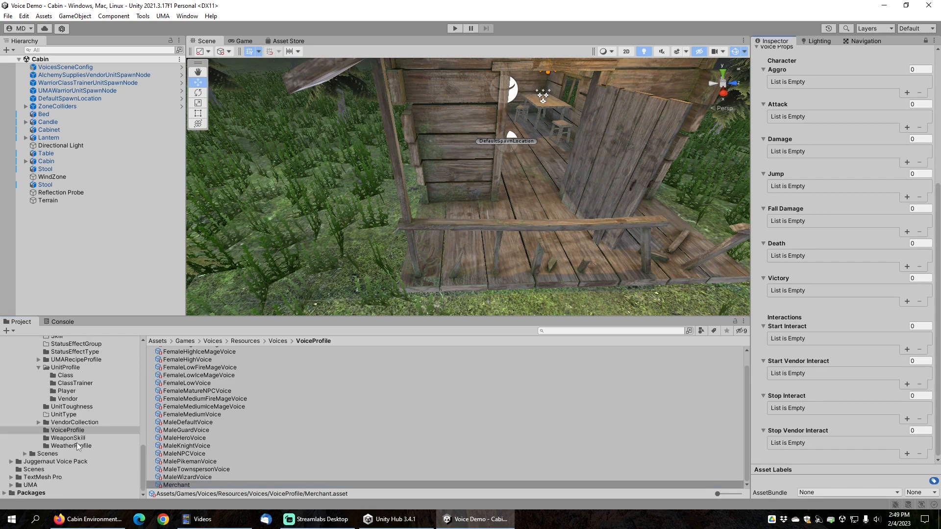
left_click(11, 461)
scroll(40, 459, "down", 3)
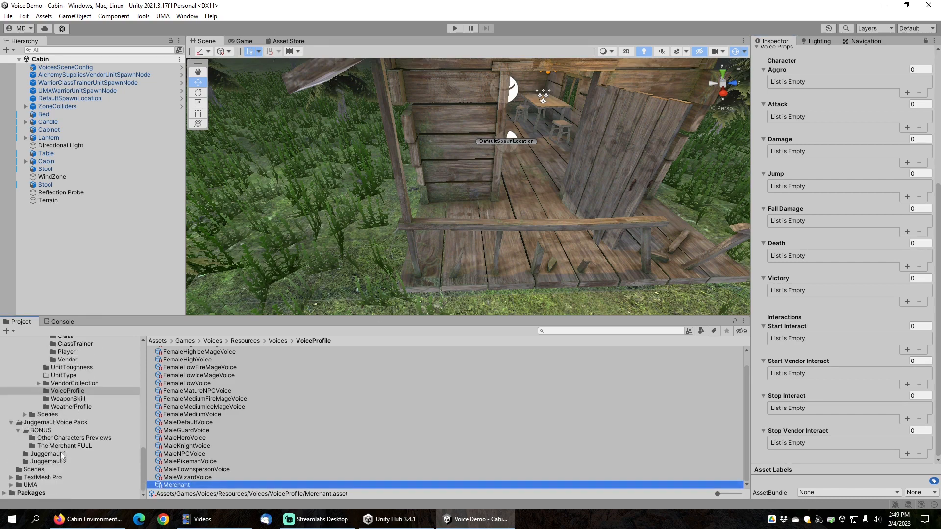
left_click(54, 446)
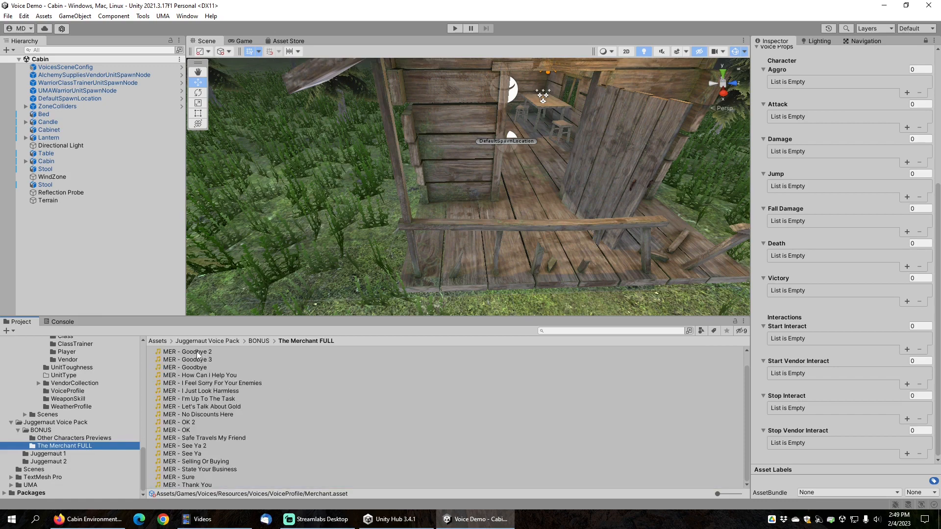
Add the MER - Goodbye 2, Goodbye 3 and Goodbye clips to the Merchant profile's Stop Vendor Interact list
scroll(197, 361, "up", 1)
scroll(195, 371, "up", 1)
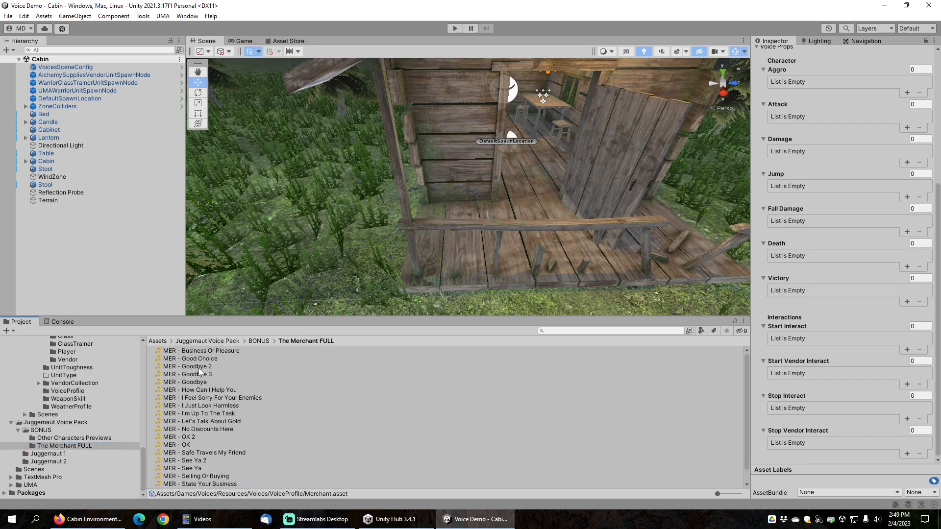
left_click(199, 369)
left_click(196, 384, "shift")
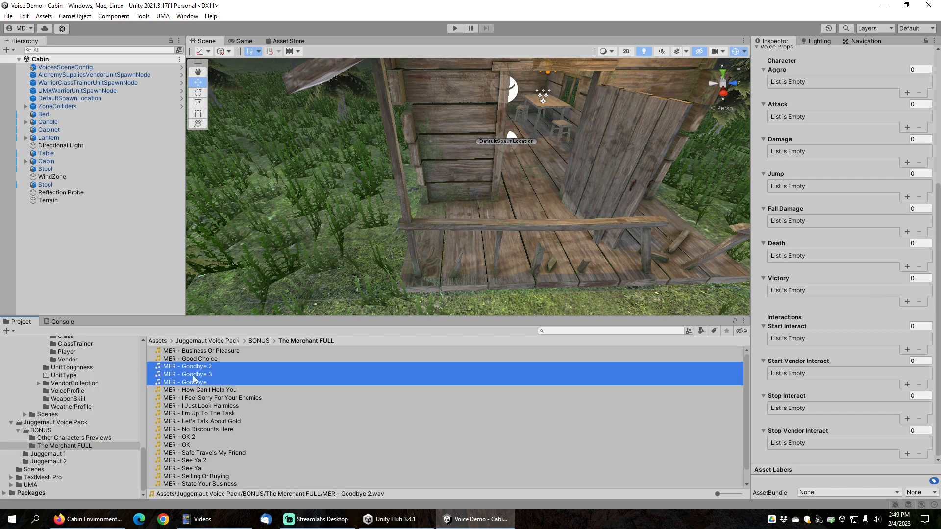
left_click_drag(194, 378, 790, 432)
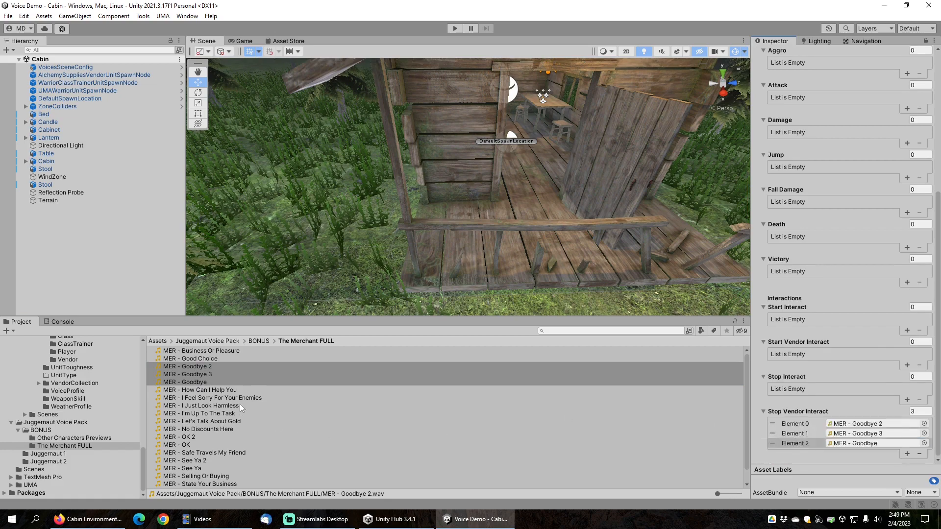
Add the MER - Safe Travels My Friend, See Ya 2 and See Ya clips to the Stop Vendor Interact list
scroll(240, 404, "down", 1)
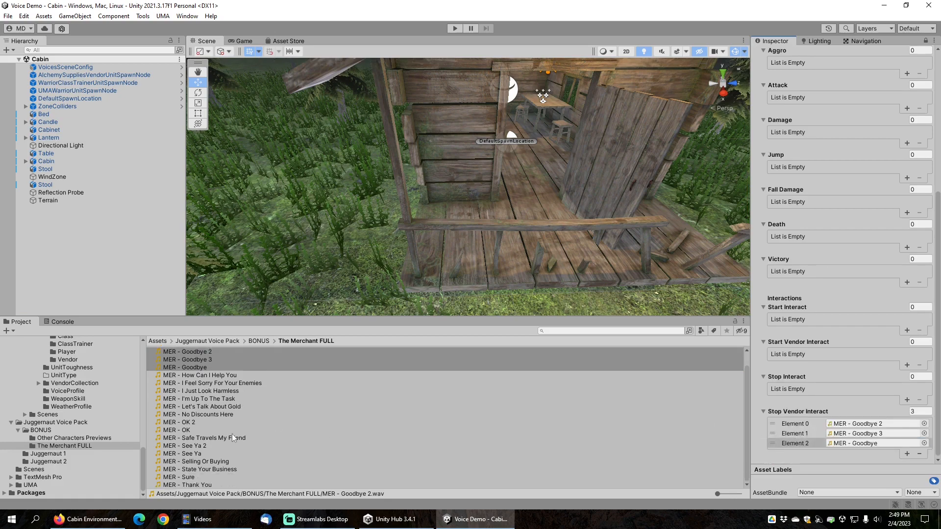
left_click_drag(205, 440, 796, 410)
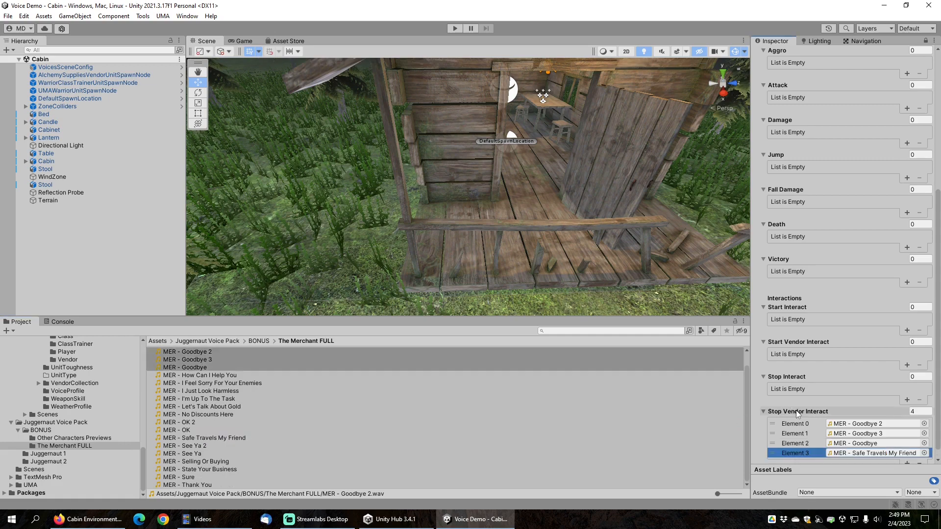
left_click(194, 446)
left_click(196, 452, "shift")
left_click_drag(196, 450, 791, 412)
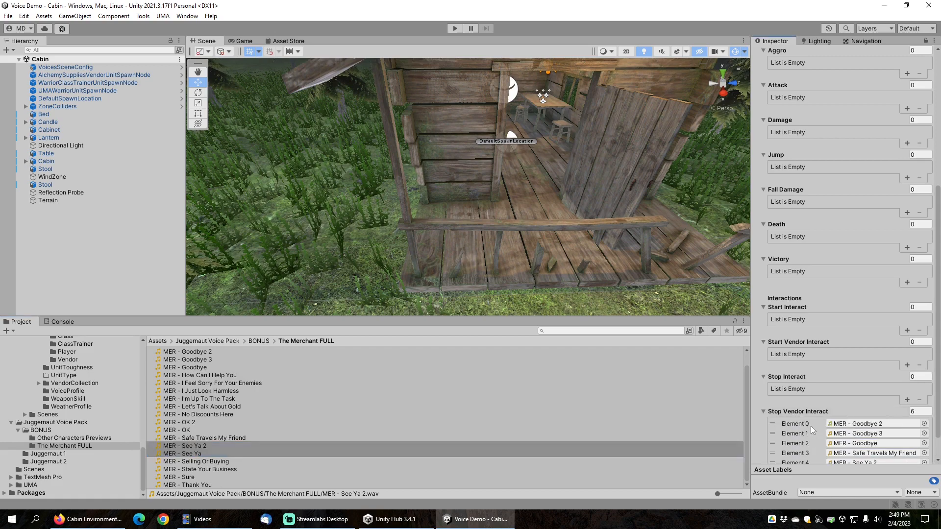
scroll(809, 440, "down", 2)
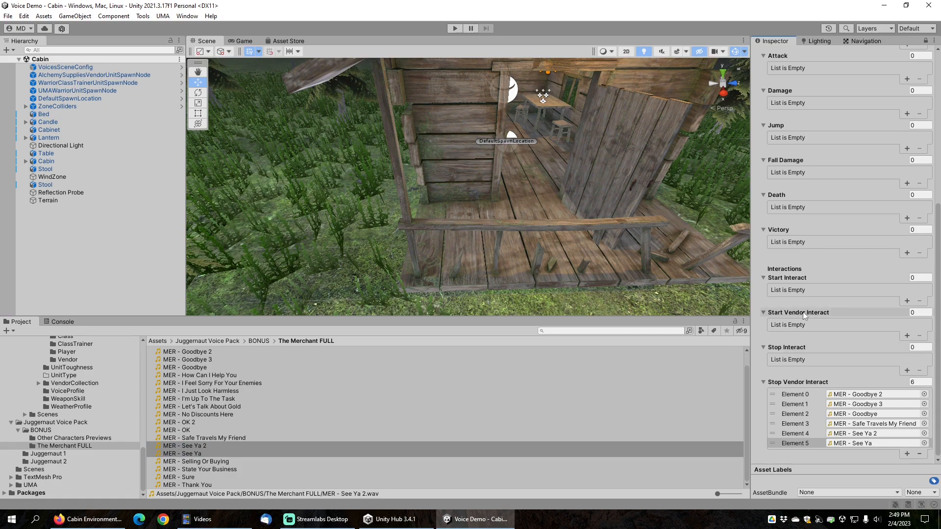
Add the MER - Business Or Pleasure, How Can I Help You and Let's Talk About Gold clips to the Merchant profile's Start Vendor Interact list
scroll(248, 414, "up", 2)
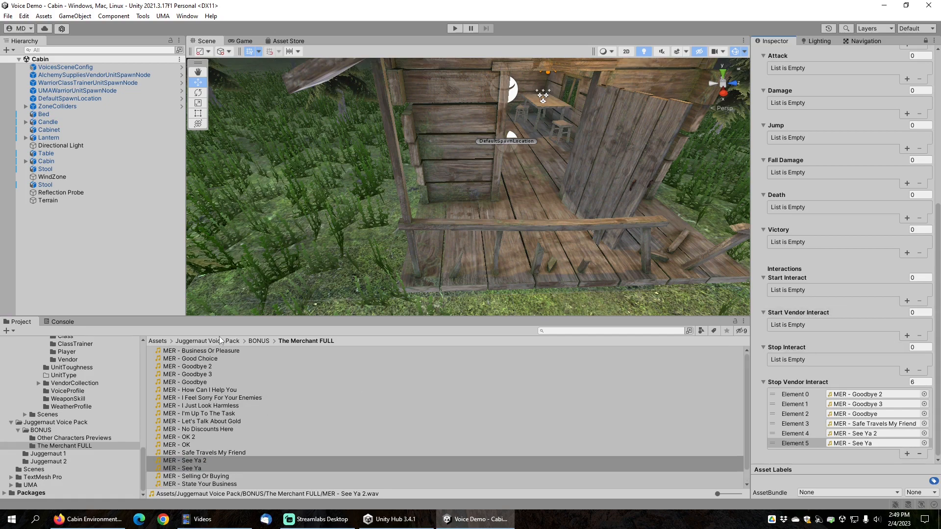
left_click_drag(220, 351, 795, 315)
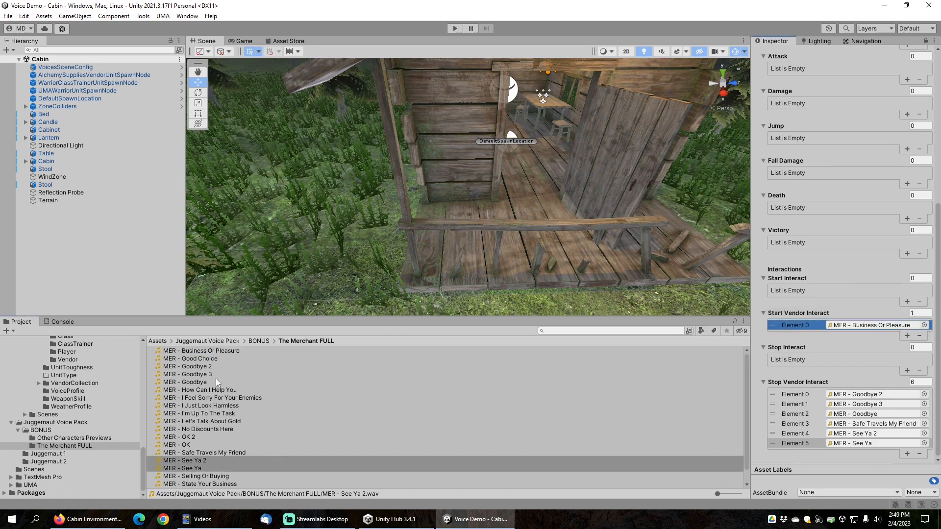
left_click_drag(216, 391, 816, 323)
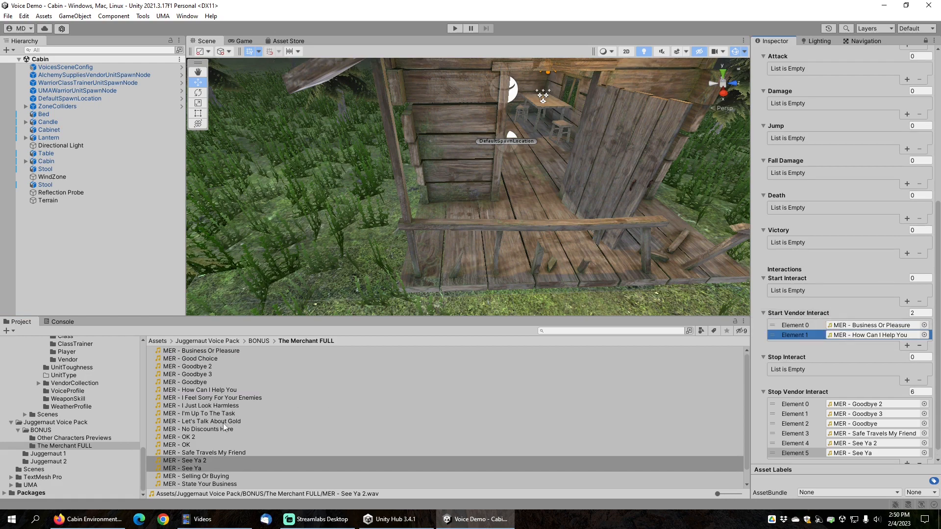
left_click_drag(223, 421, 791, 327)
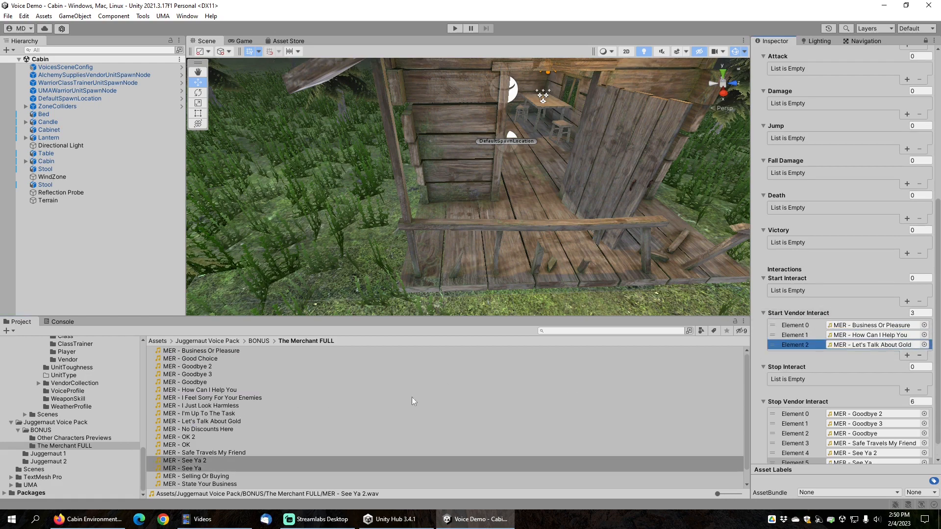
Add the MER - Selling Or Buying and No Discounts Here clips to the Start Vendor Interact list
scroll(239, 437, "down", 1)
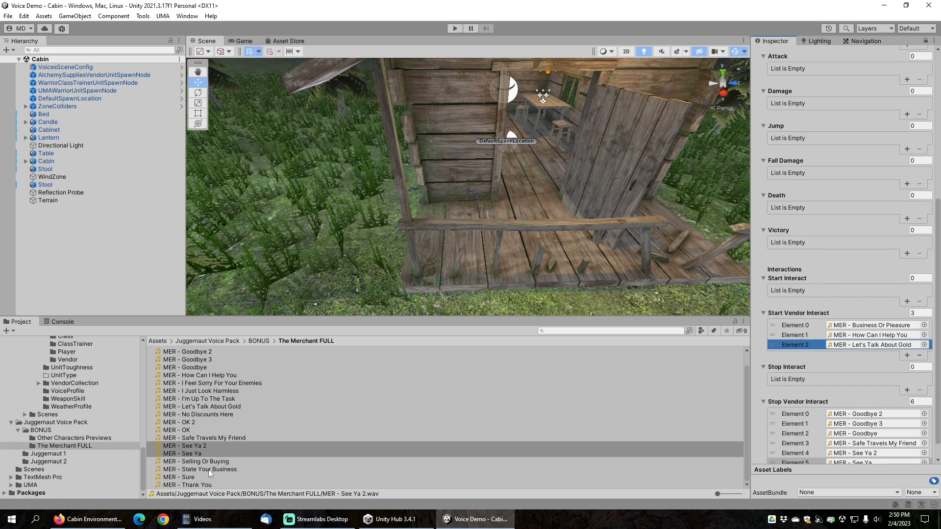
left_click_drag(210, 461, 810, 315)
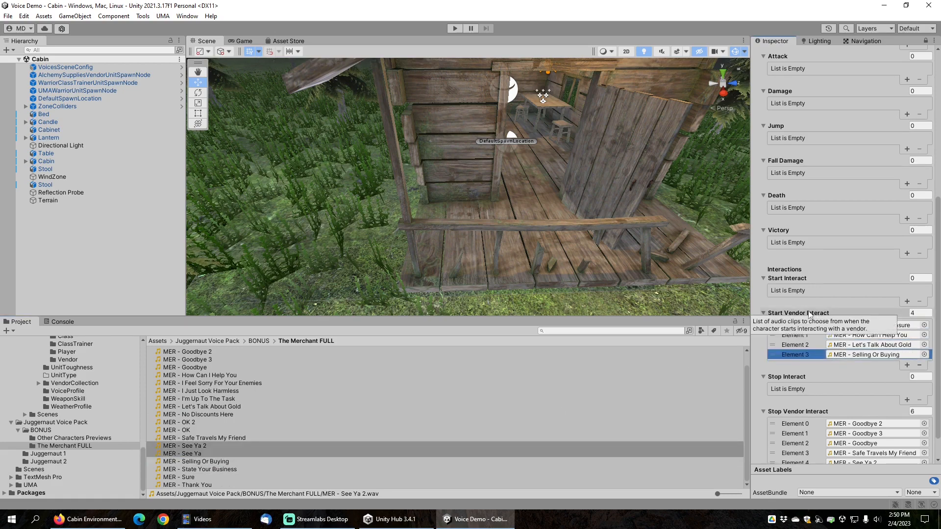
left_click_drag(216, 414, 798, 314)
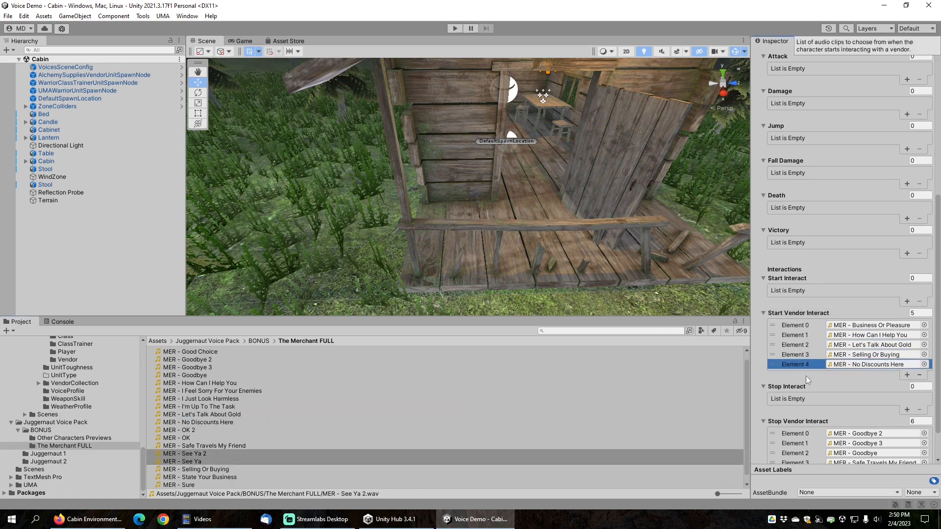
scroll(805, 375, "down", 2)
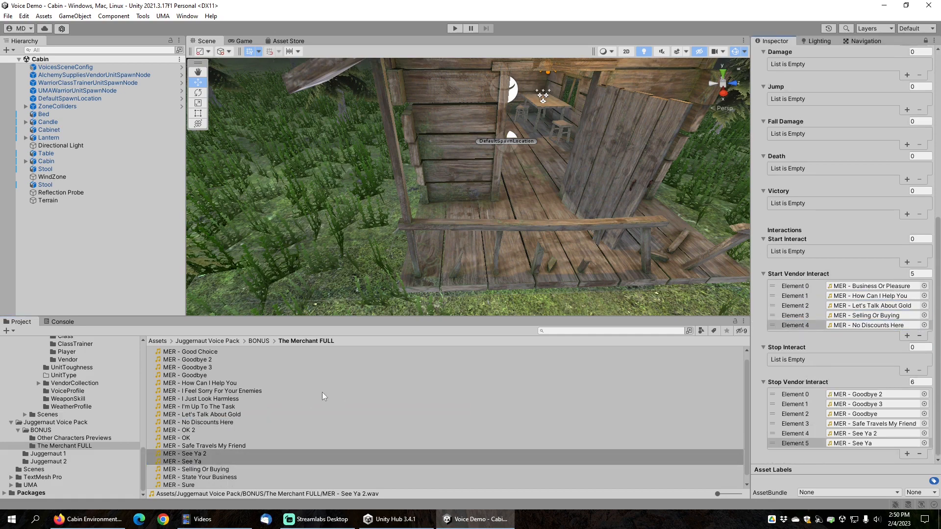
Unlock the Inspector and create a new AnyRPG VoiceProfile asset named Warrior in the VoiceProfile folder
left_click(925, 41)
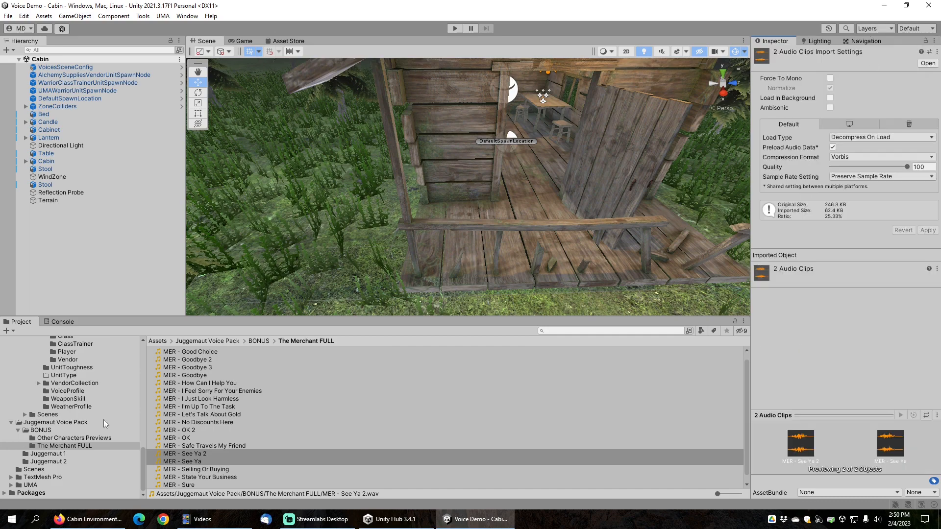
scroll(104, 419, "up", 3)
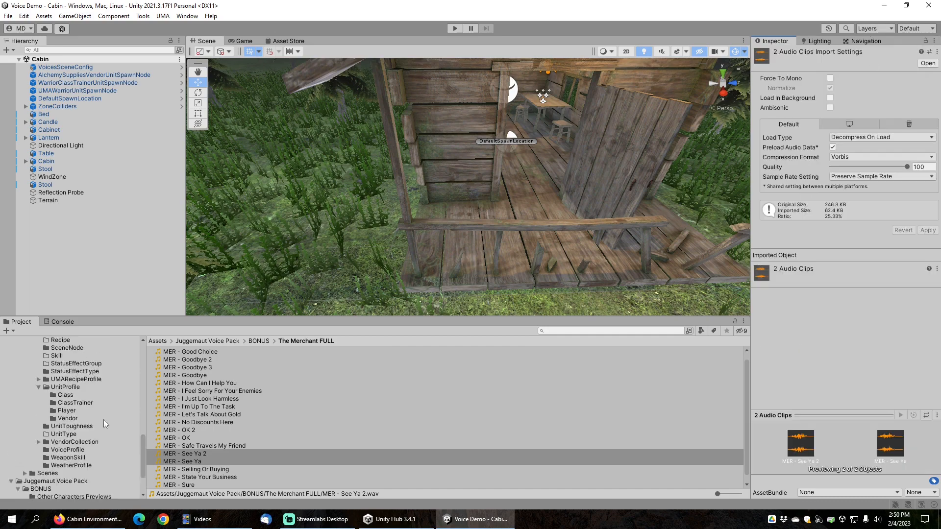
left_click(76, 451)
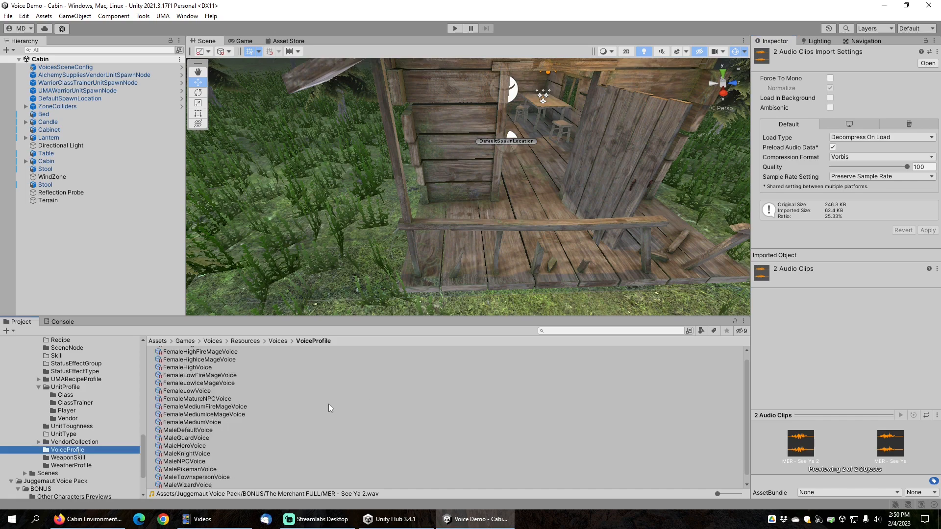
scroll(315, 407, "down", 1)
right_click(319, 401)
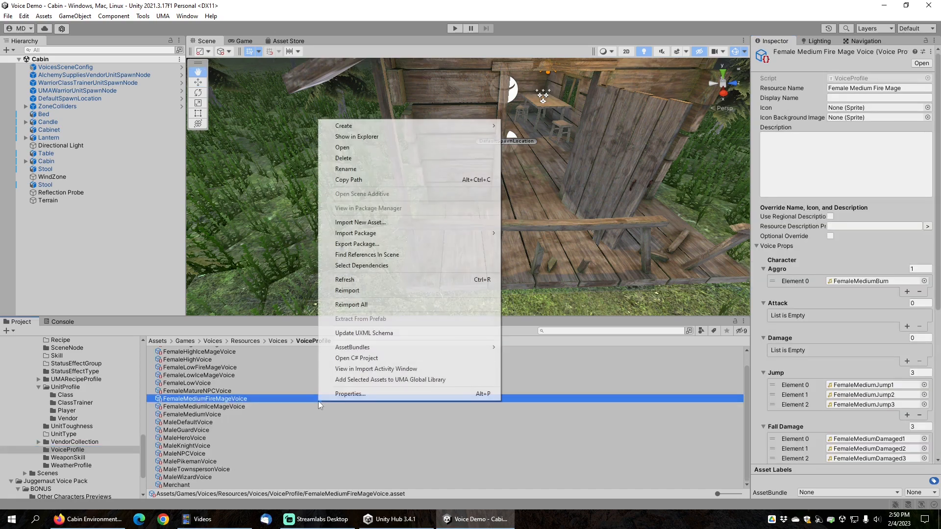
mouse_move(363, 129)
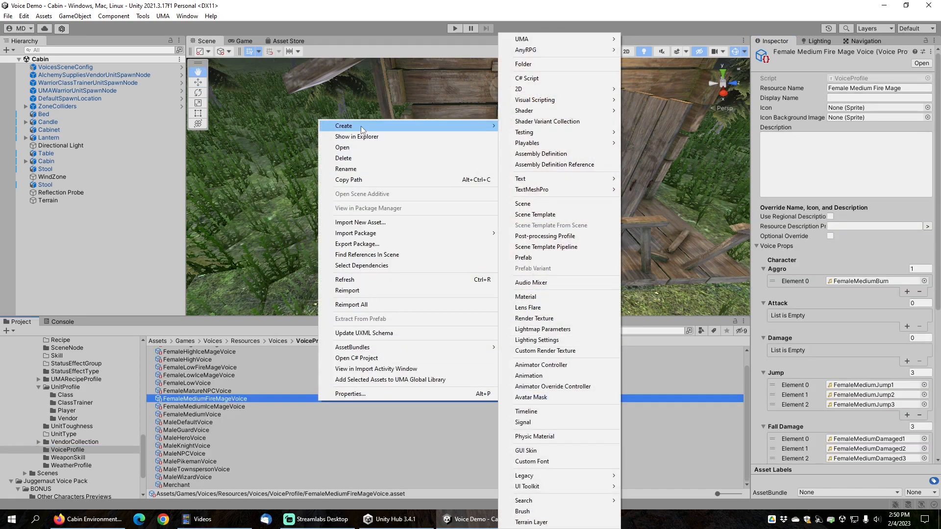
mouse_move(533, 54)
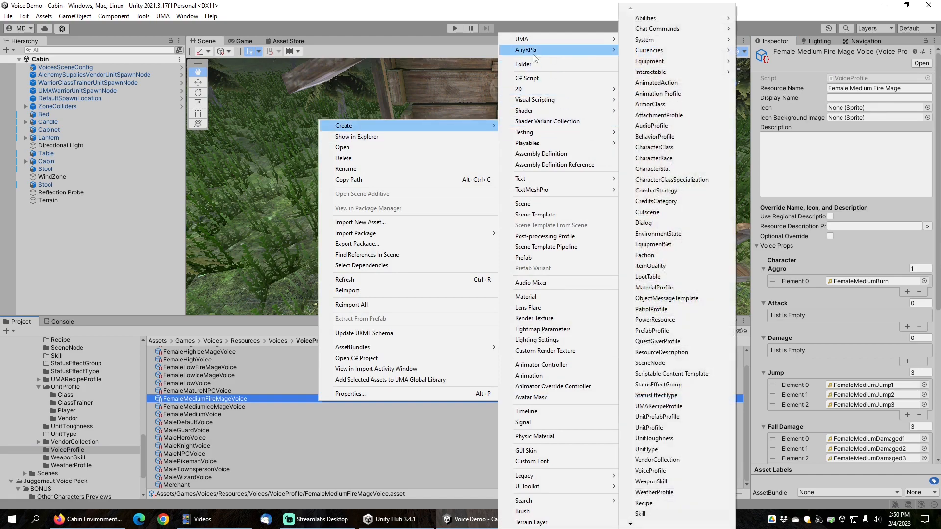
left_click(650, 471)
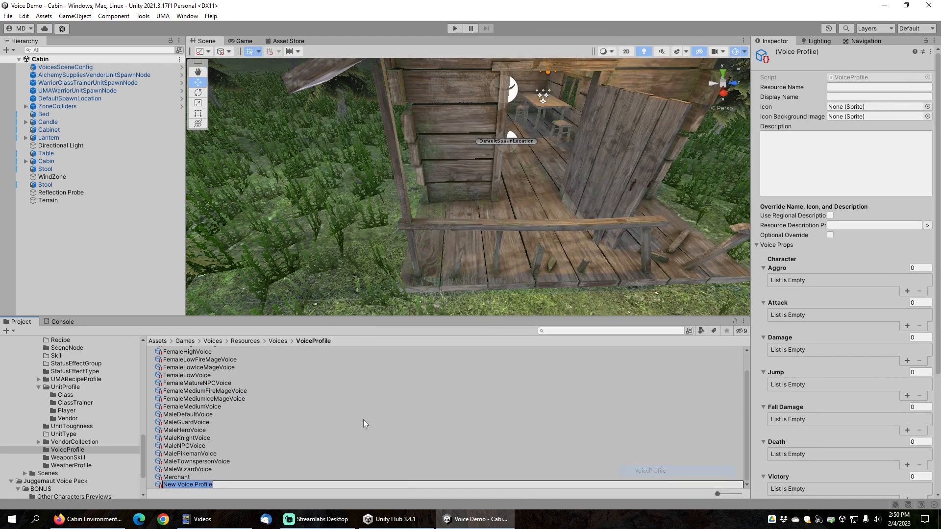
type("Warrior")
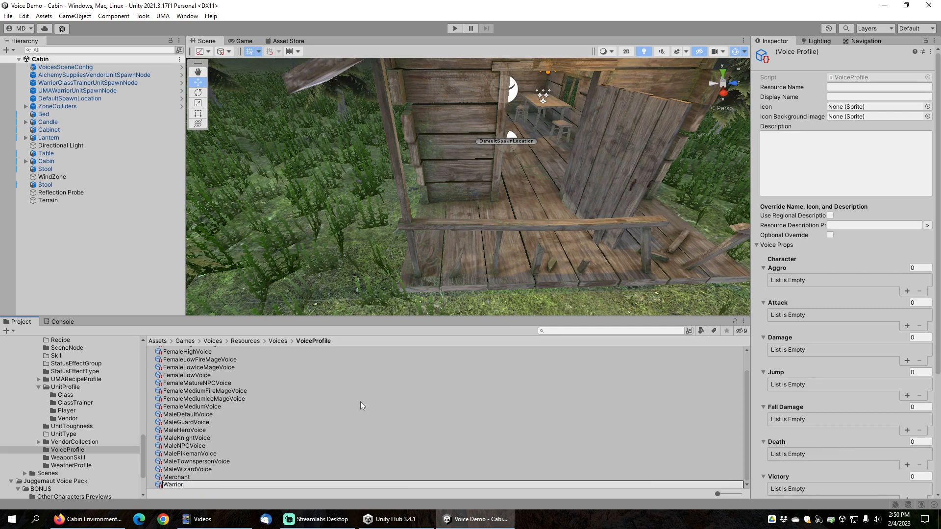
key("Return")
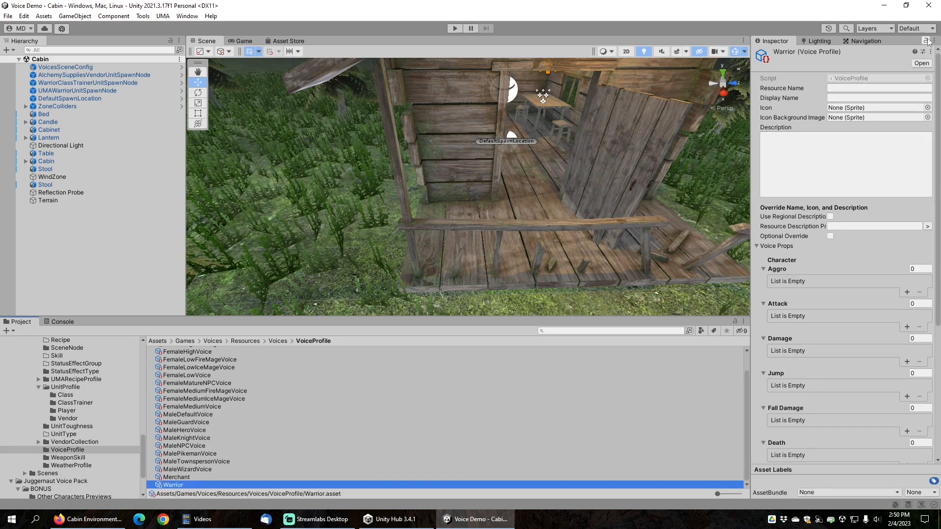
Set the Resource Name of the Warrior voice profile to Warrior and that of the Merchant voice profile to Merchant
left_click(848, 87)
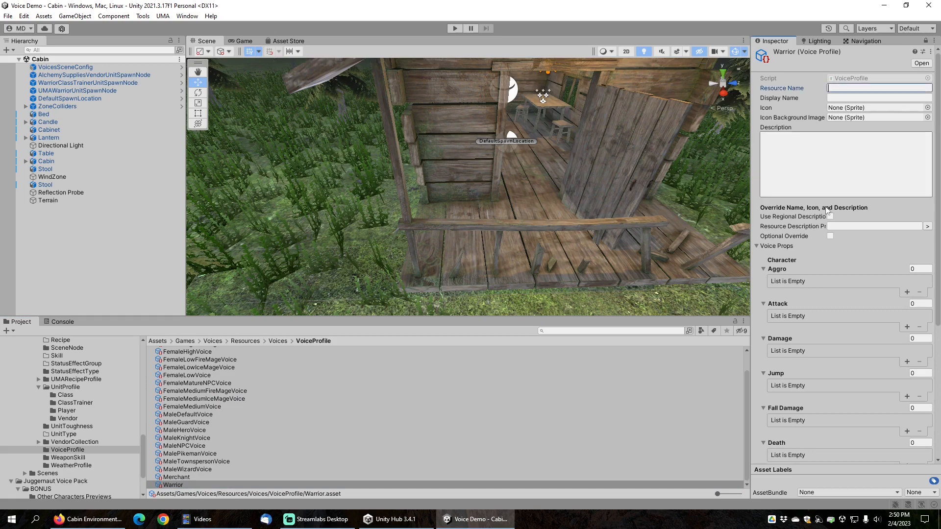
type("Warrior")
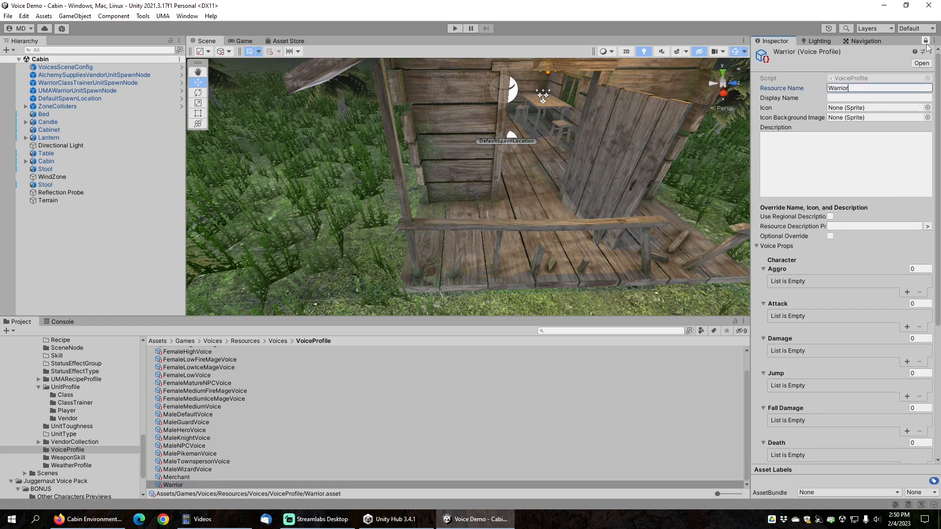
left_click(833, 97)
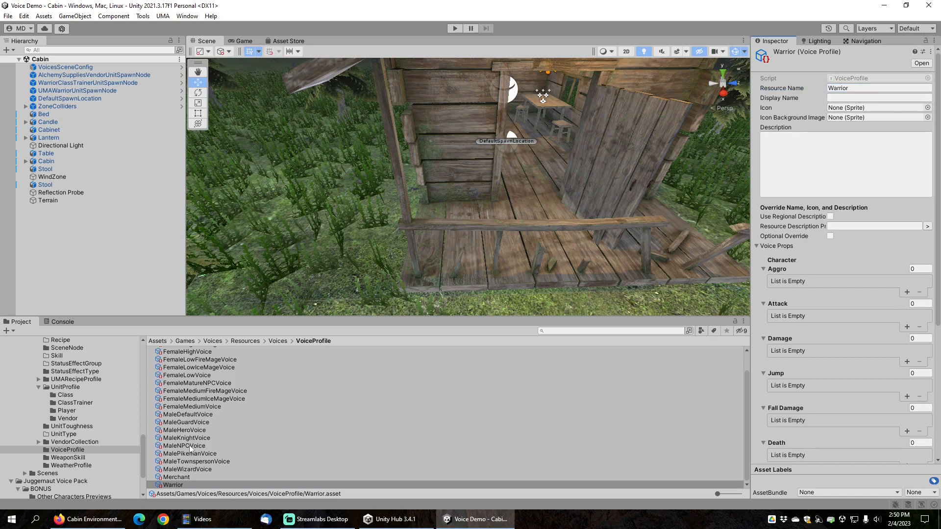
left_click(184, 478)
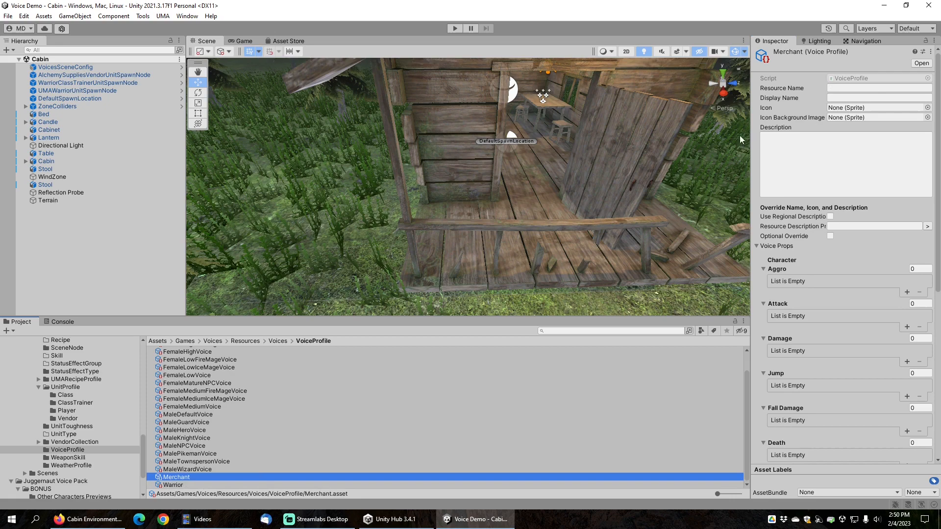
left_click(841, 88)
type("Merchant")
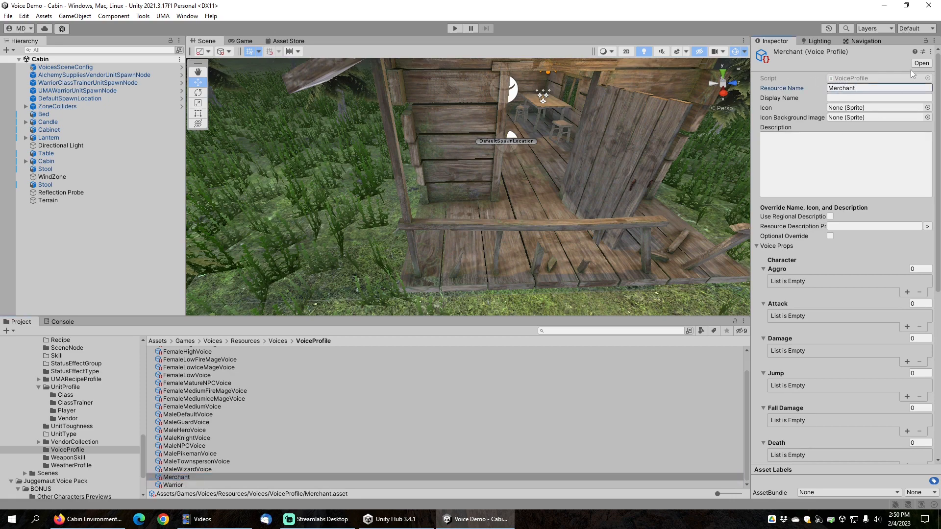
Lock the Inspector on the Warrior voice profile and open the Juggernaut 1 folder of the Juggernaut Voice Pack
left_click(174, 484)
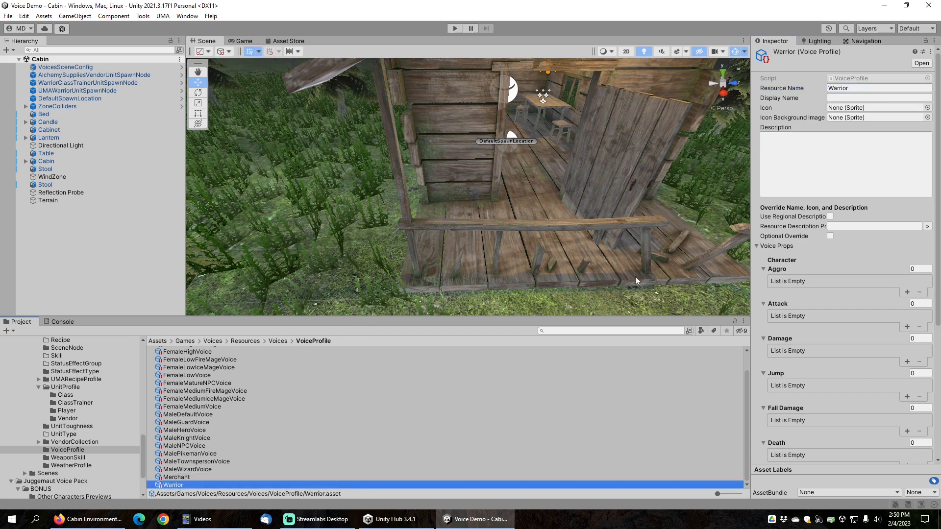
left_click(925, 41)
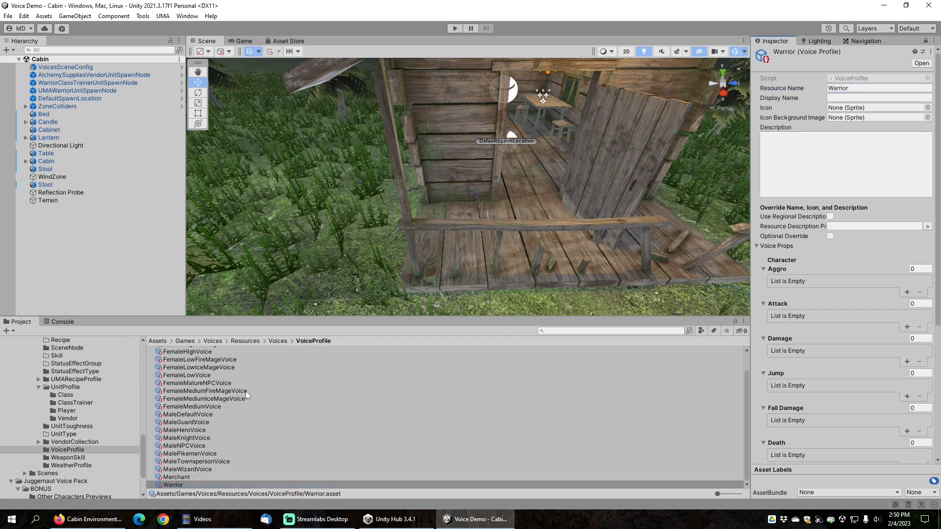
scroll(70, 446, "down", 3)
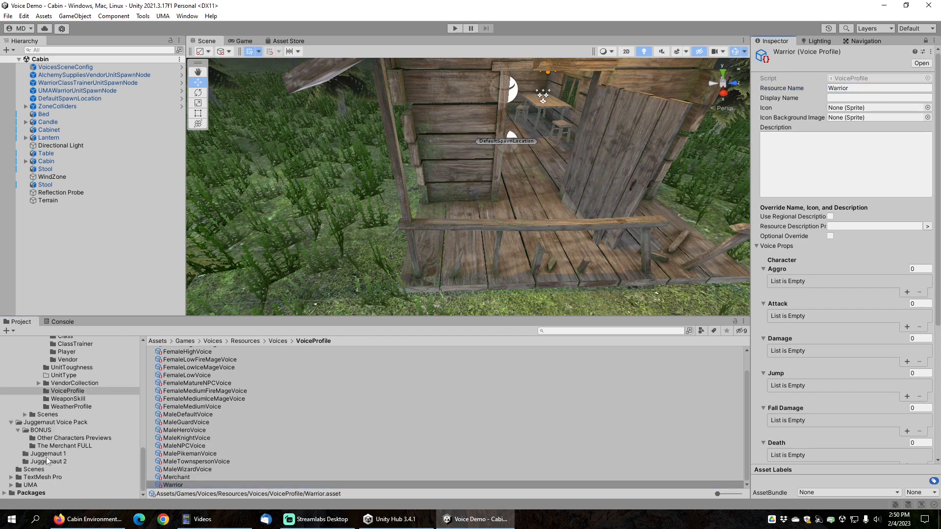
left_click(52, 455)
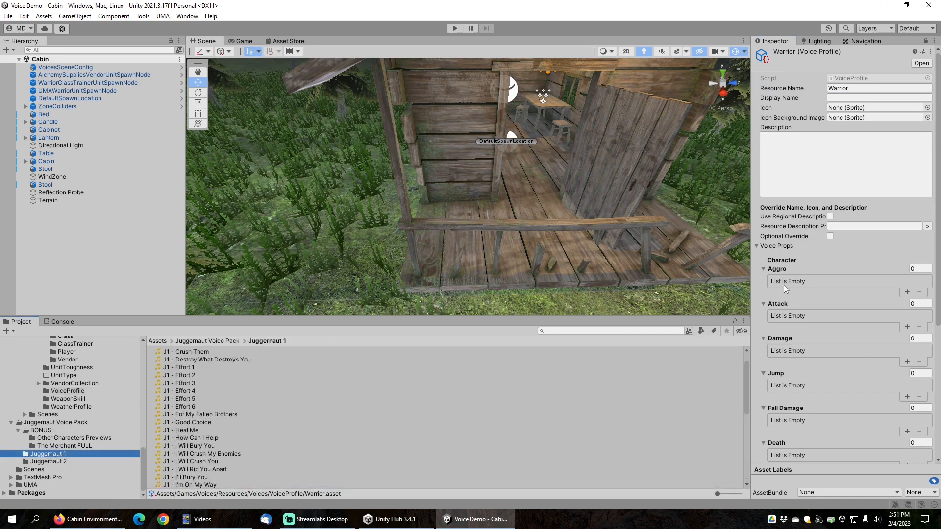
Add the J1 - I Will Bury You, I Will Crush You and I Will Rip You Apart clips to the Warrior profile's Aggro list
scroll(793, 284, "down", 2)
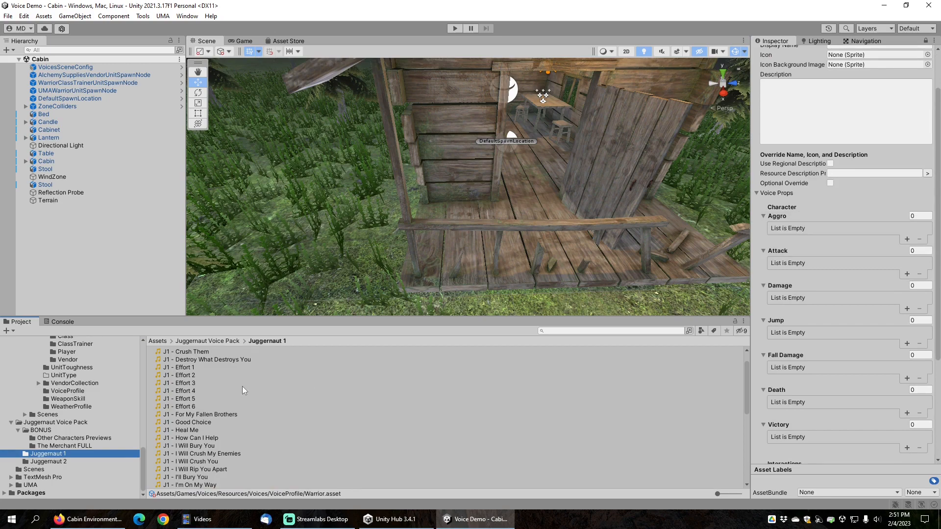
scroll(244, 391, "down", 1)
left_click_drag(199, 416, 781, 216)
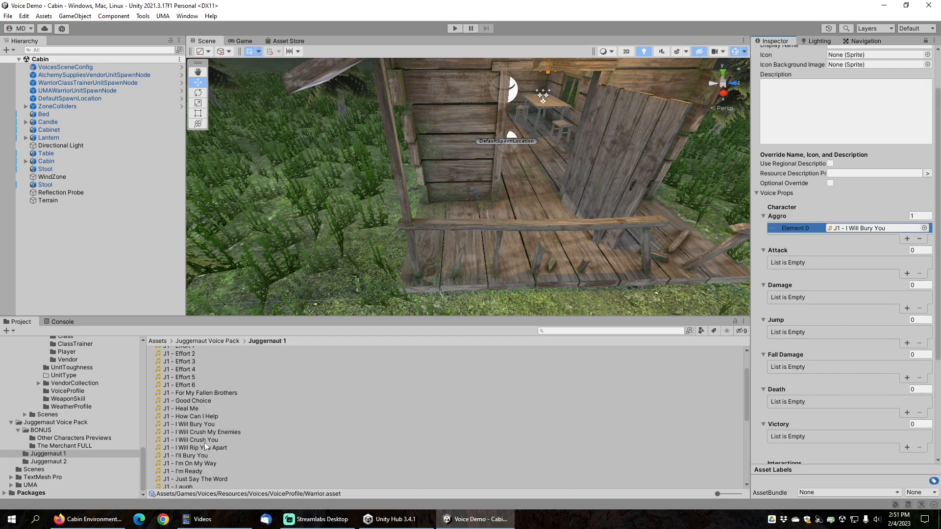
left_click_drag(202, 440, 780, 218)
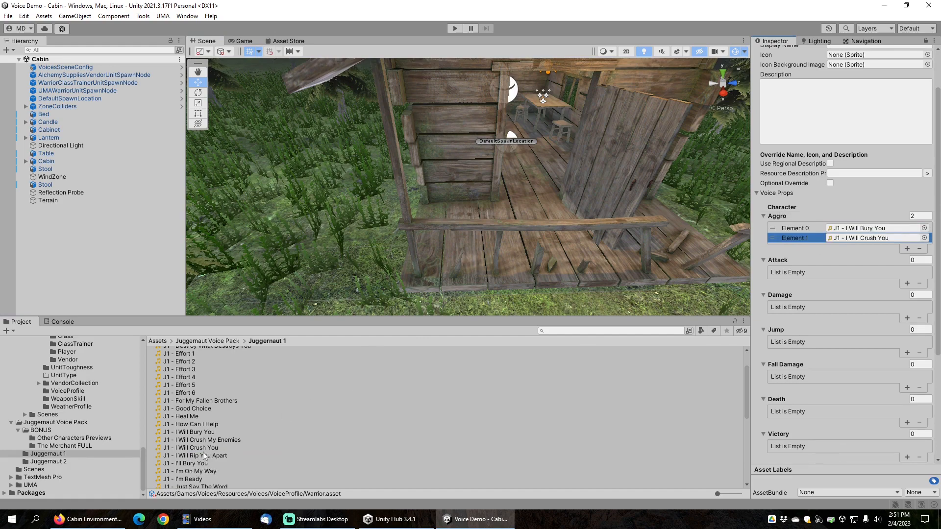
left_click_drag(205, 457, 780, 217)
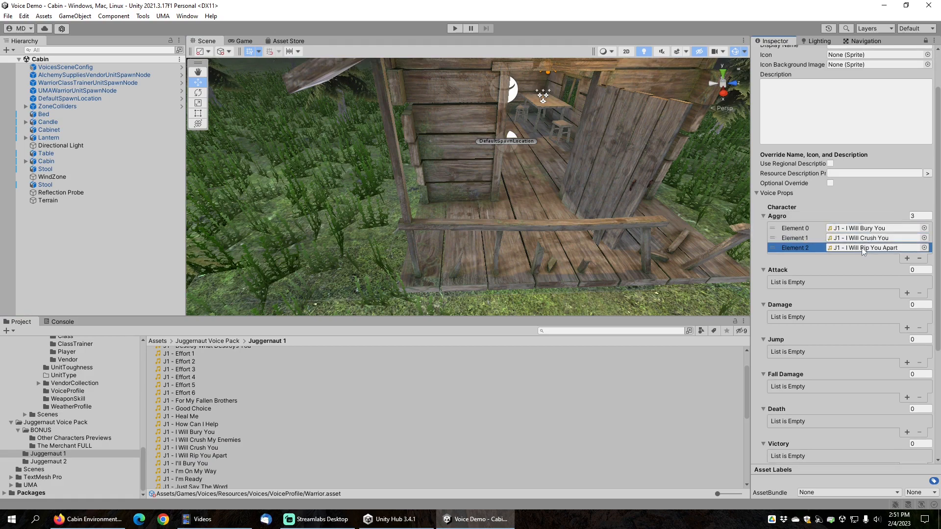
Add the J1 - Effort 1 through Effort 4 clips to the Warrior profile's Attack list
scroll(233, 412, "up", 3)
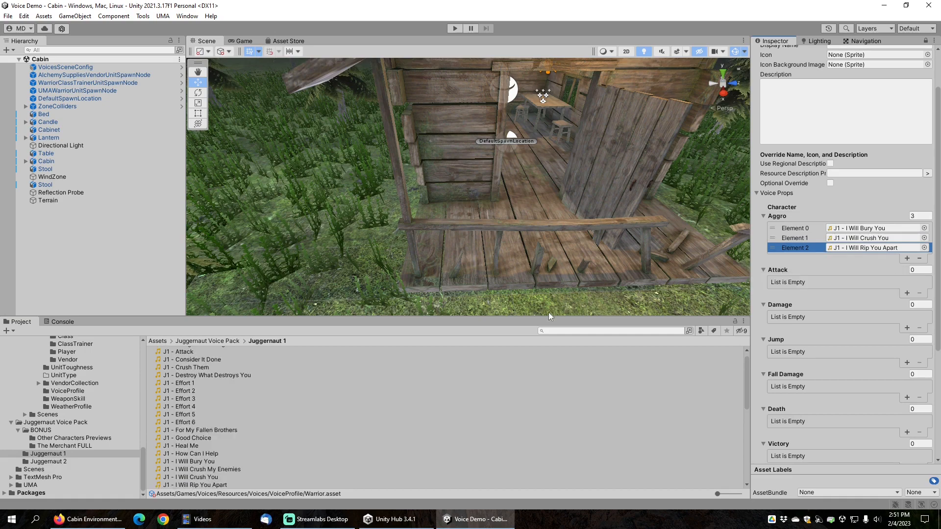
left_click(193, 382)
left_click(193, 409, "shift")
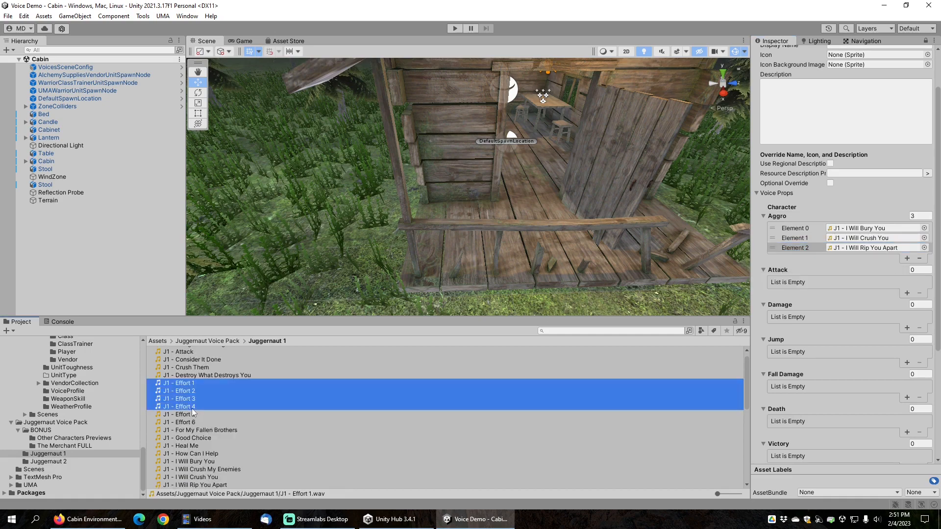
left_click_drag(192, 407, 784, 269)
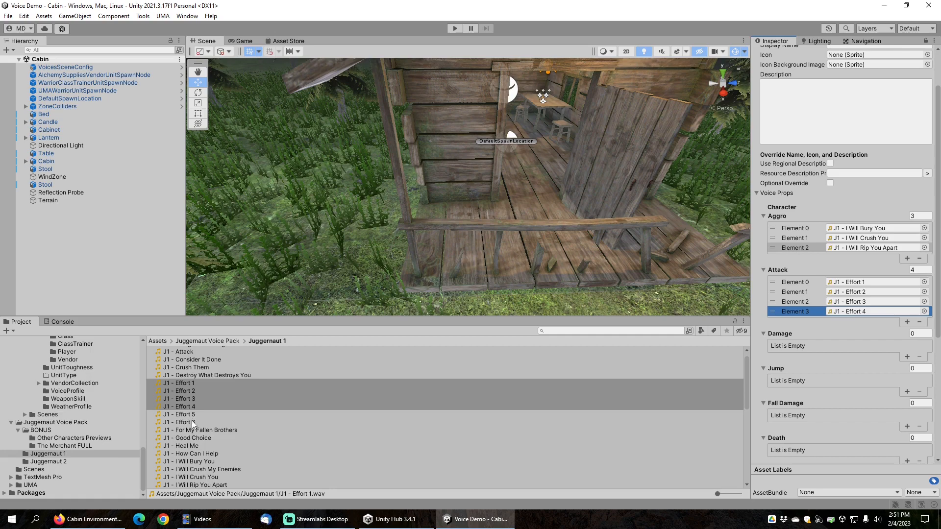
scroll(797, 286, "down", 1)
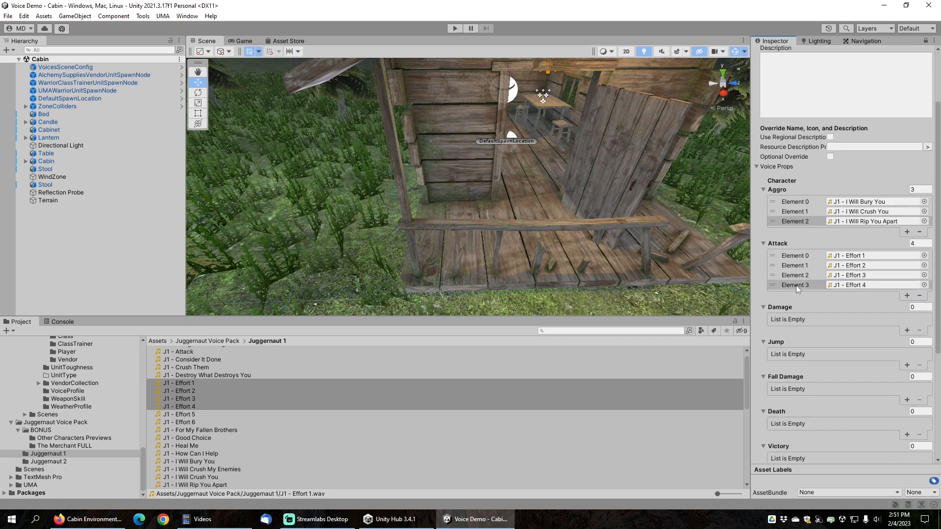
scroll(798, 274, "down", 2)
scroll(798, 274, "down", 1)
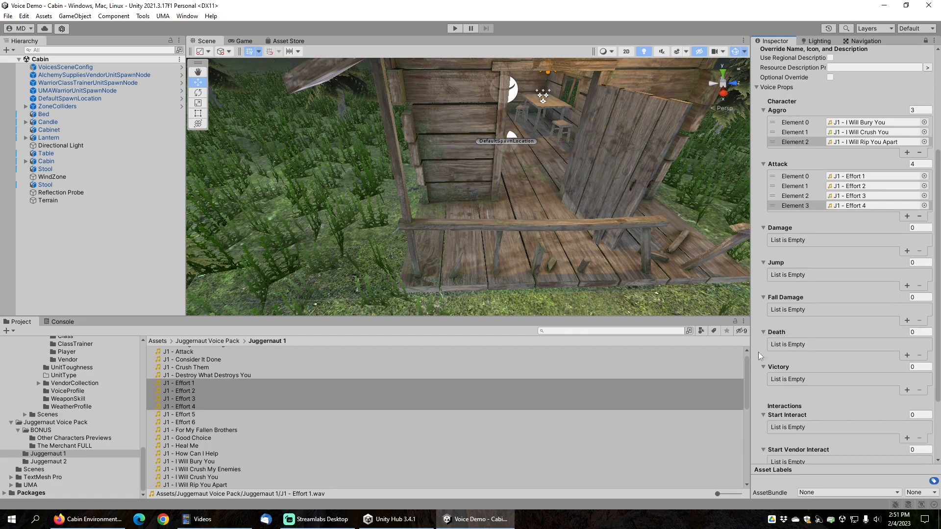
Add the J1 - Heal Me clip to the Warrior profile's Death list and J1 - Laugh to its Victory list
mouse_move(191, 445)
left_mouse_down()
mouse_move(579, 432)
mouse_move(804, 341)
left_mouse_up()
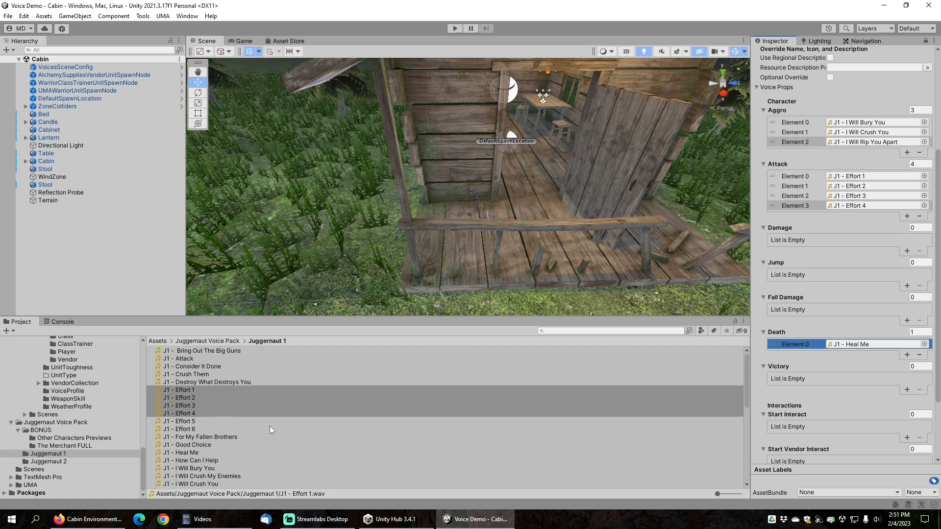
scroll(269, 426, "down", 5)
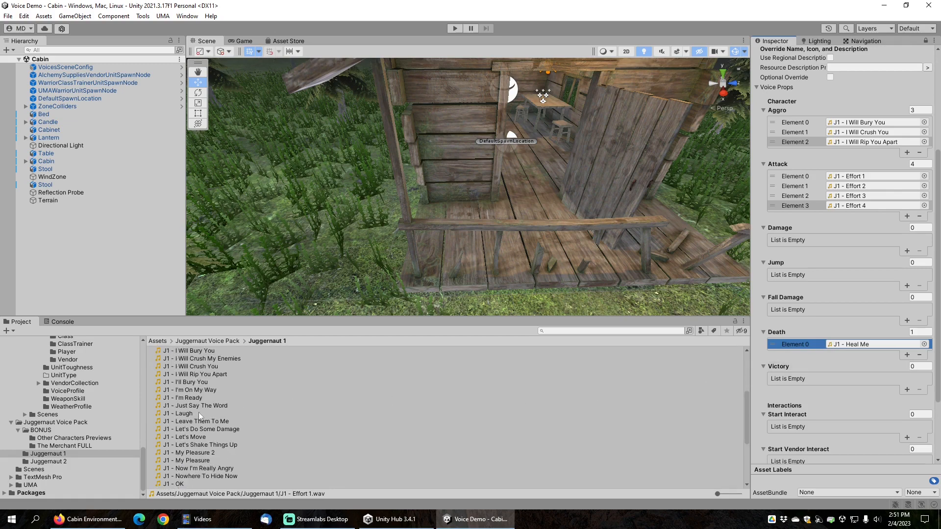
left_click_drag(182, 414, 802, 384)
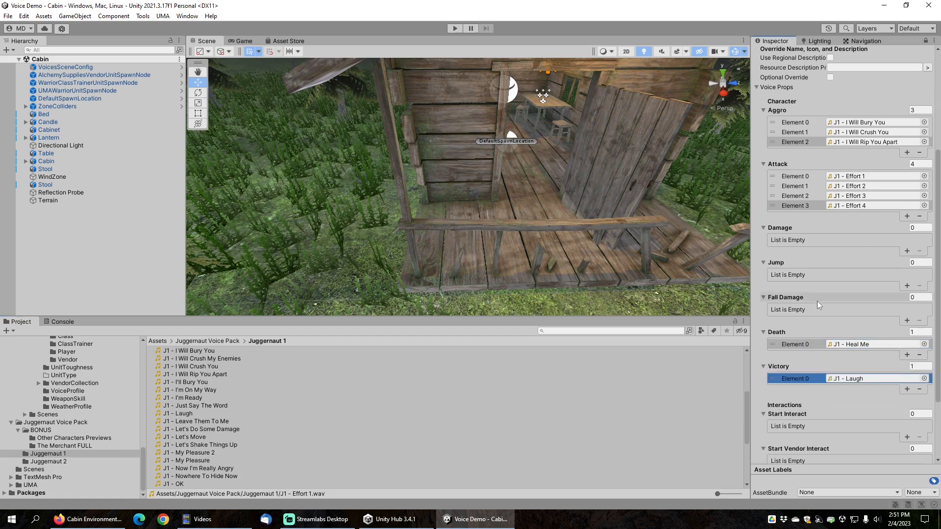
scroll(278, 445, "down", 3)
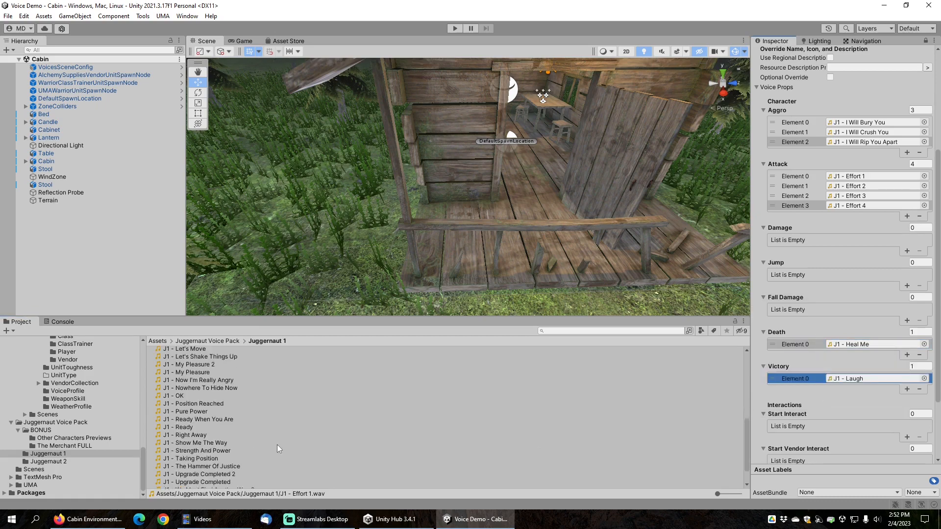
scroll(278, 445, "down", 3)
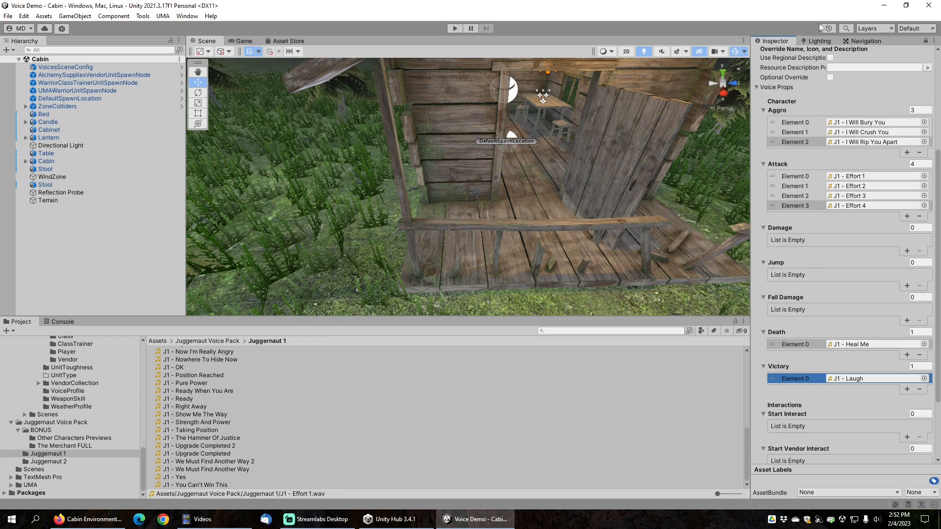
Unlock the Inspector and add the MER - How Can I Help You clip to the Merchant voice profile's Start Interact list
left_click(926, 41)
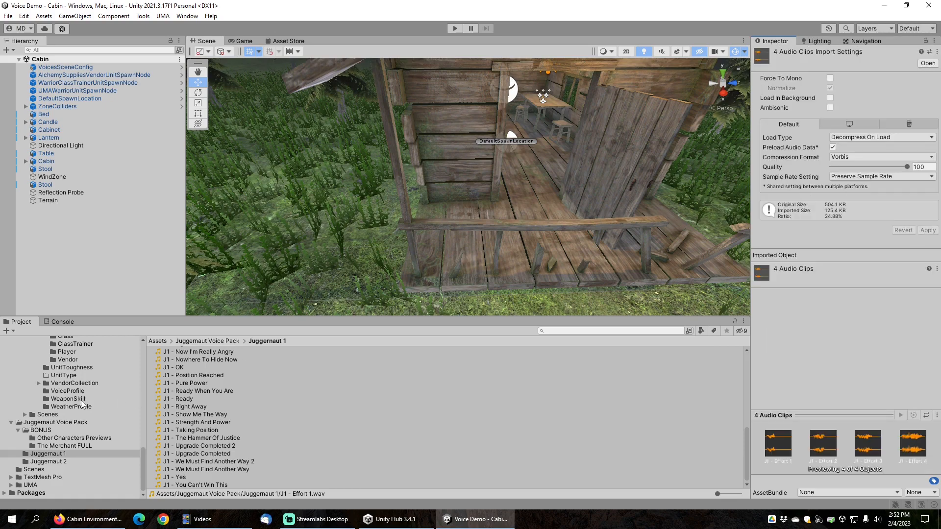
left_click(68, 391)
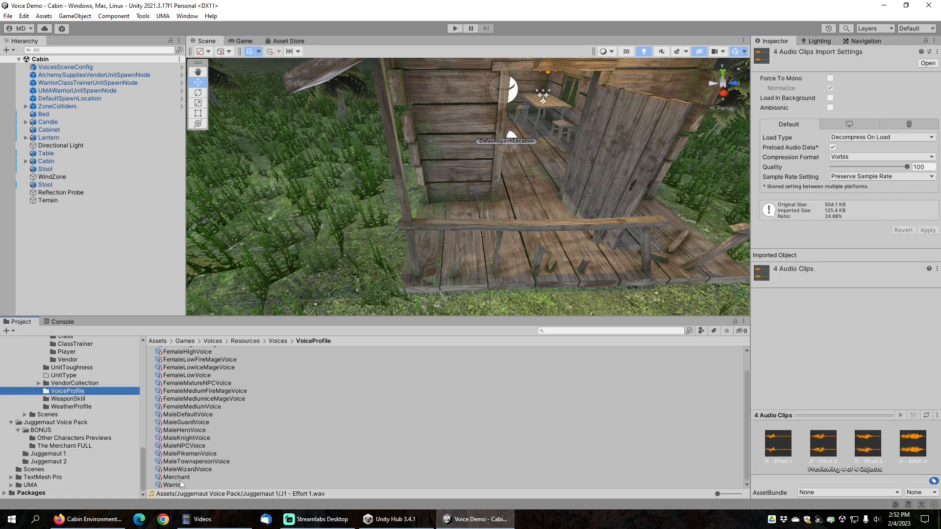
left_click(179, 478)
scroll(820, 339, "down", 12)
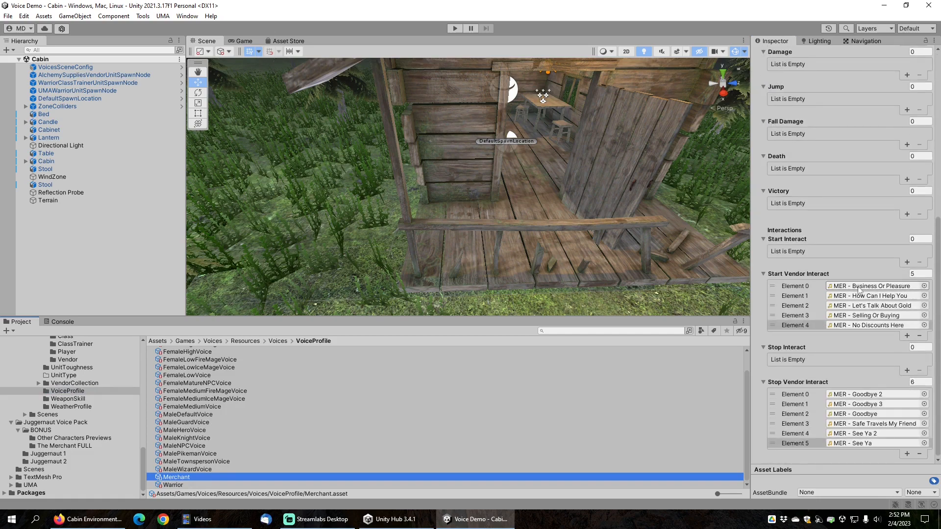
left_click(871, 296)
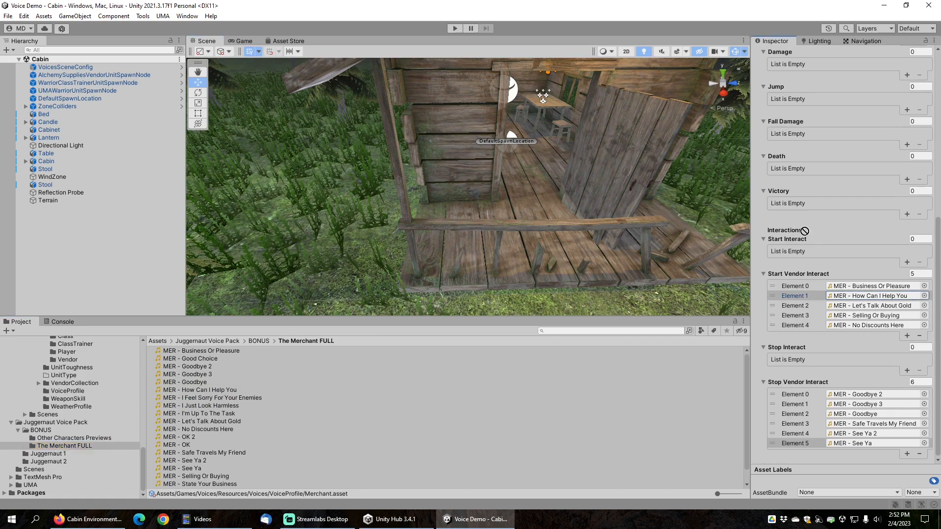
left_click_drag(797, 244, 797, 244)
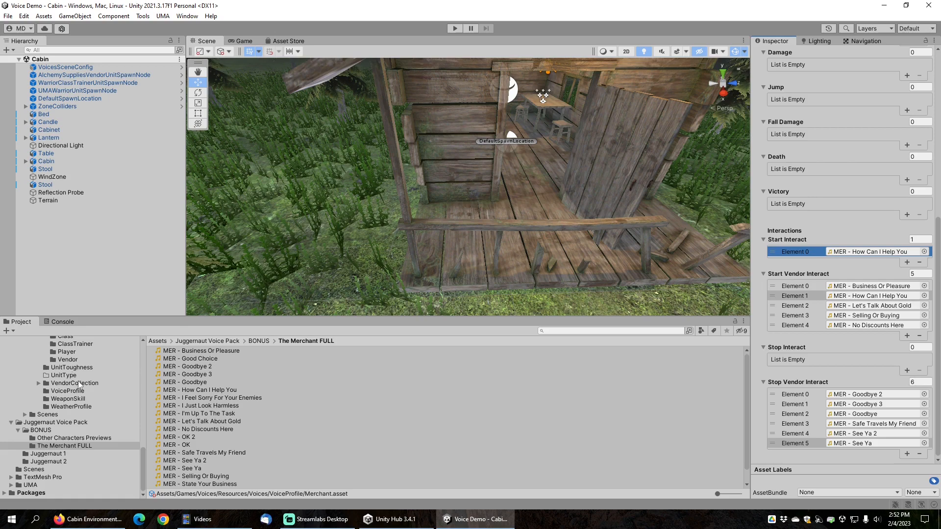
Set the Voice Profile of AlchemySuppliesVendorUnit in the Vendor unit profiles to Merchant
scroll(78, 381, "up", 3)
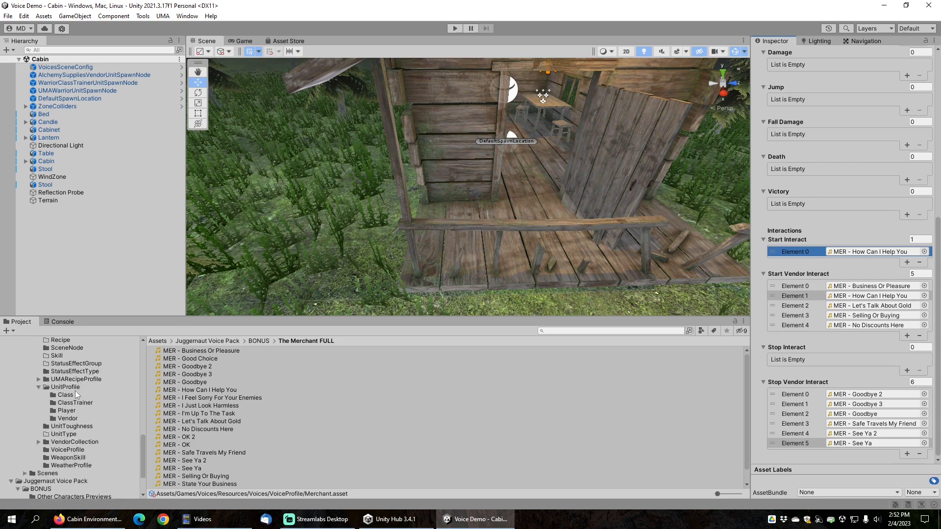
left_click(68, 418)
left_click(204, 351)
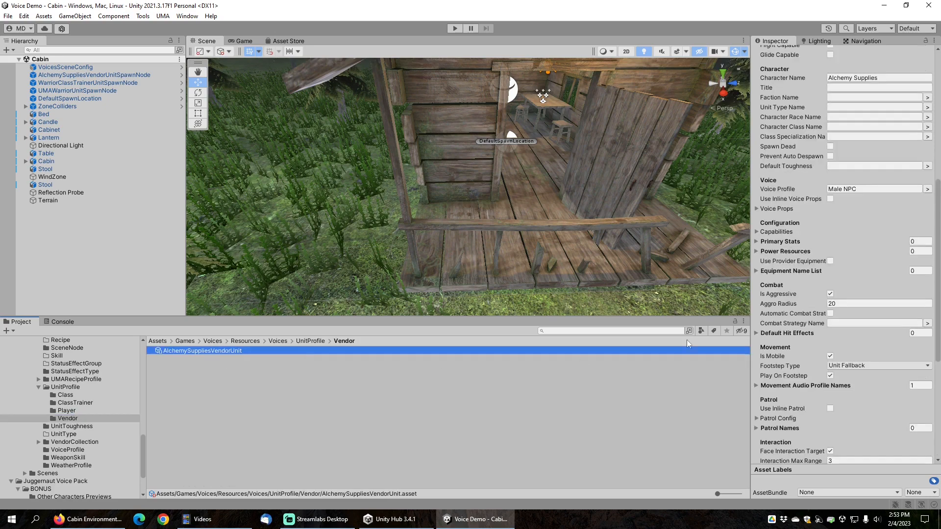
scroll(803, 303, "down", 5)
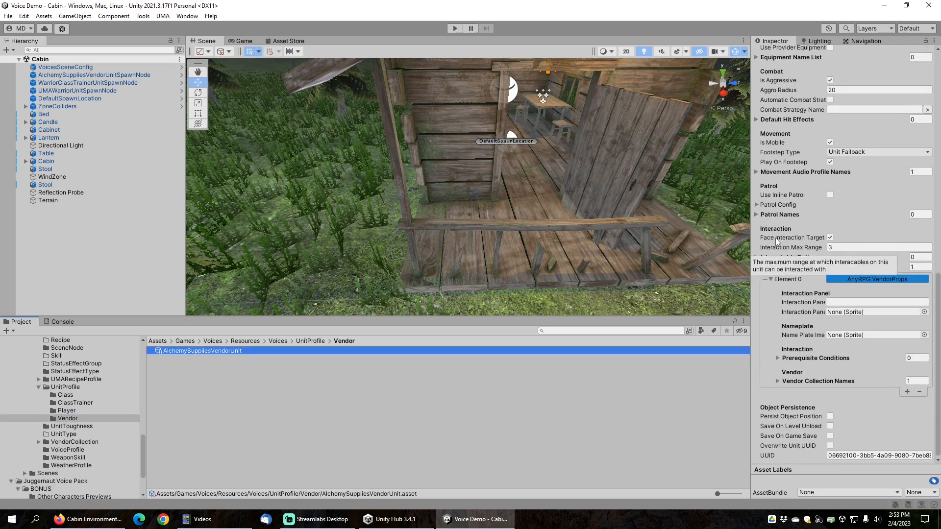
scroll(787, 181, "up", 3)
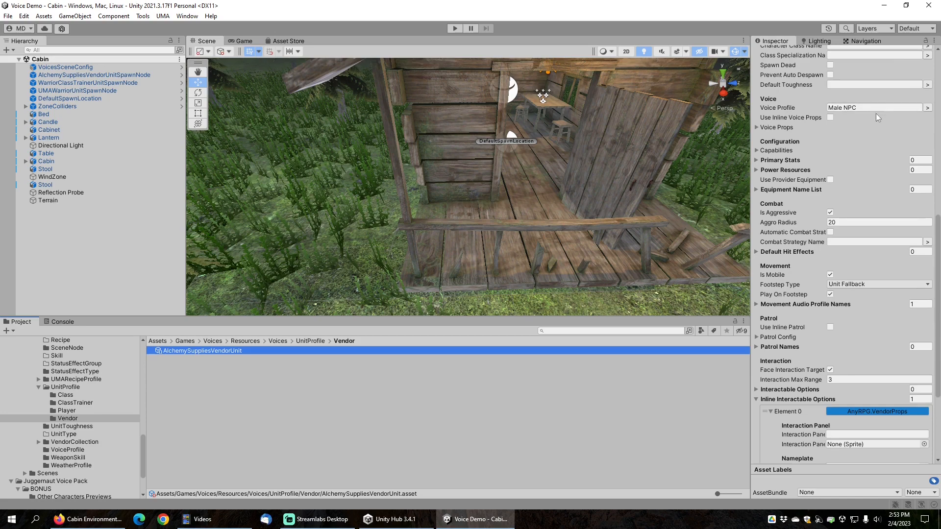
scroll(874, 112, "up", 1)
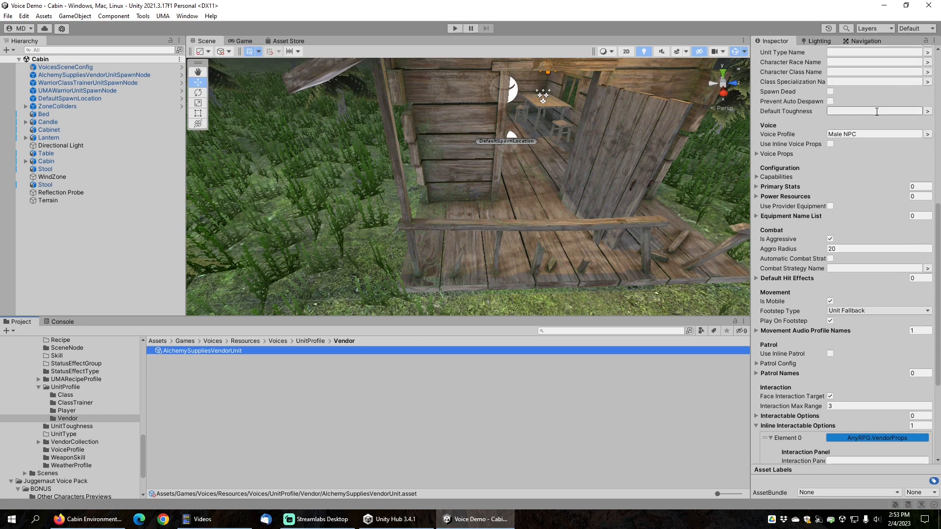
left_click(927, 135)
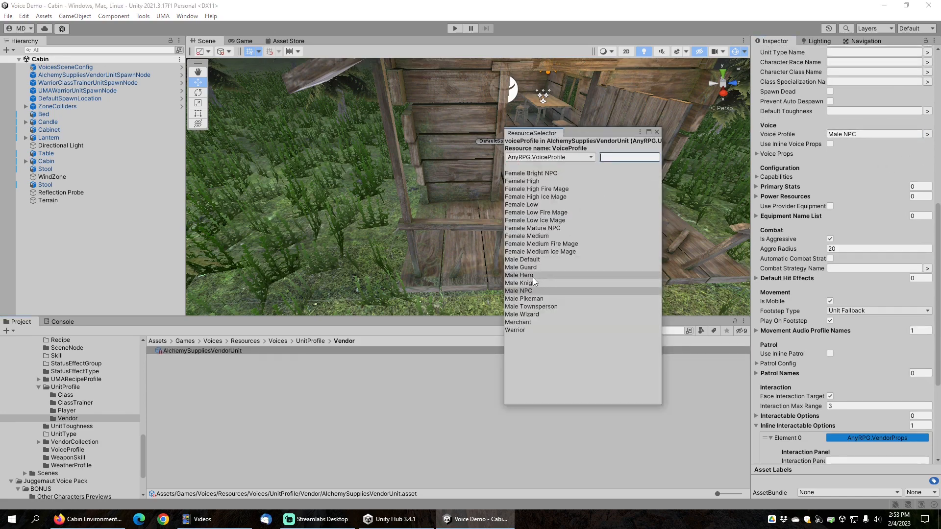
left_click(525, 322)
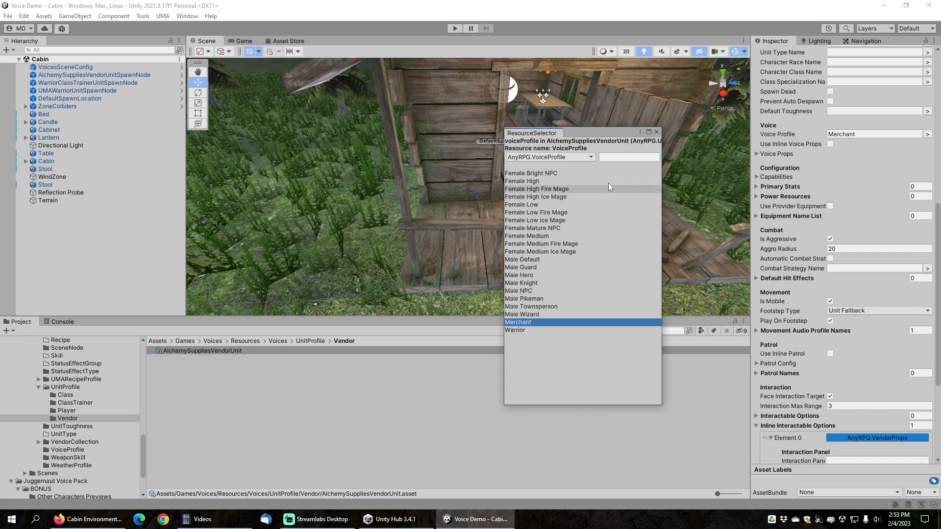
left_click(656, 132)
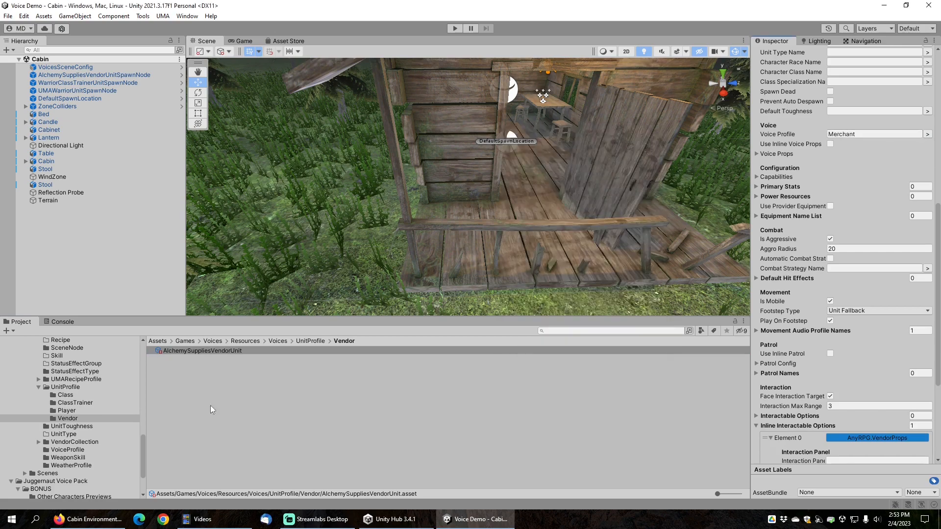
Set the Voice Profile of WarriorClassTrainerUnit in the ClassTrainer unit profiles to Merchant
left_click(75, 403)
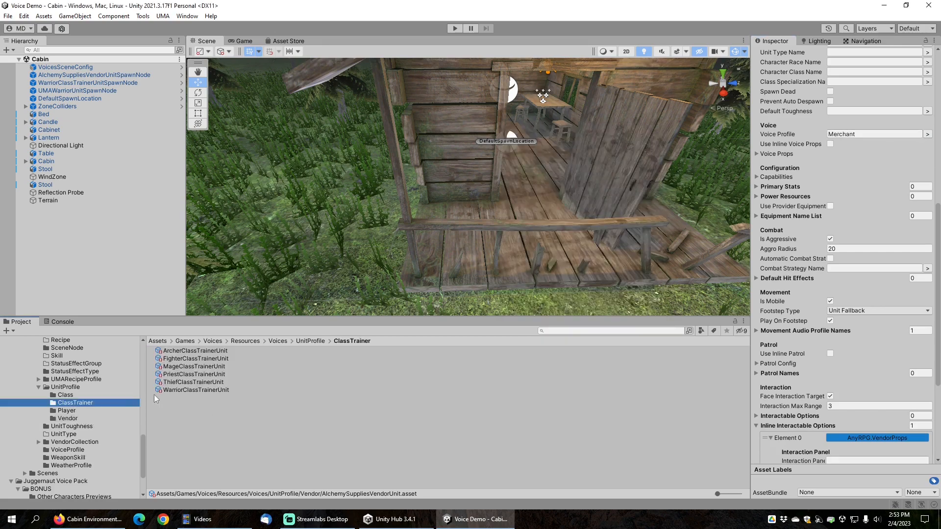
left_click(186, 390)
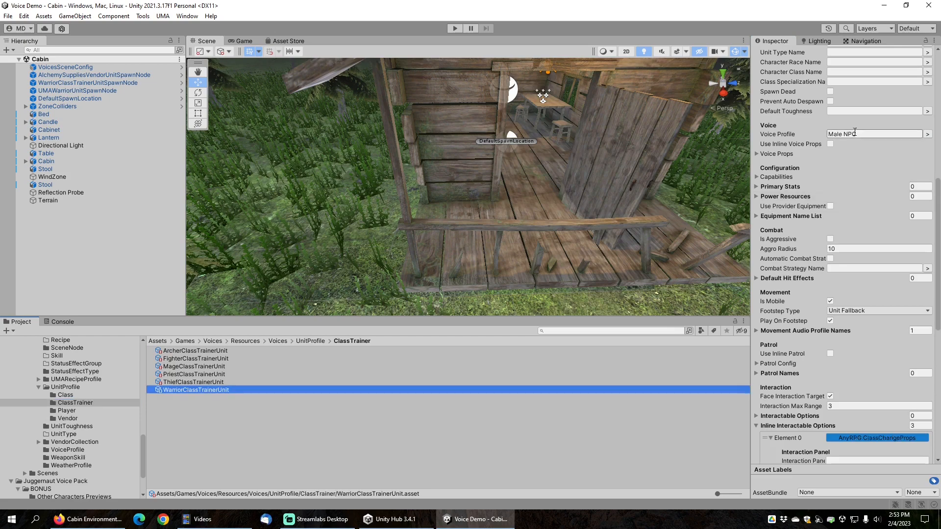
left_click(926, 134)
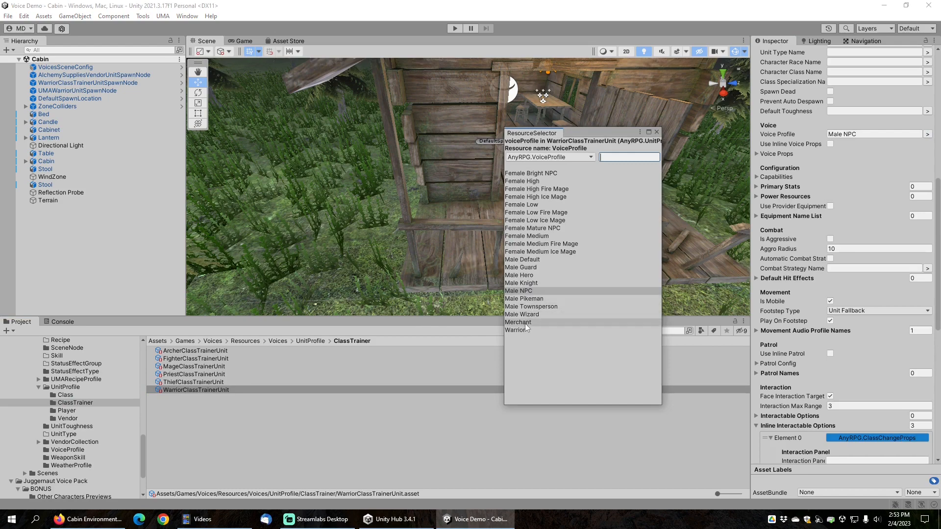
left_click(524, 322)
left_click(656, 131)
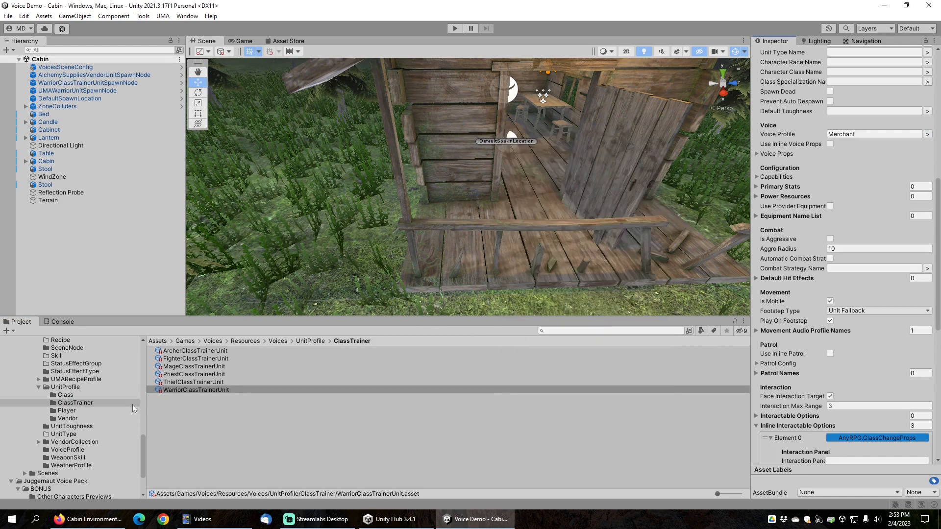
Set the Voice Profile of UMAWarriorUnit in the Class unit profiles to Warrior
left_click(71, 395)
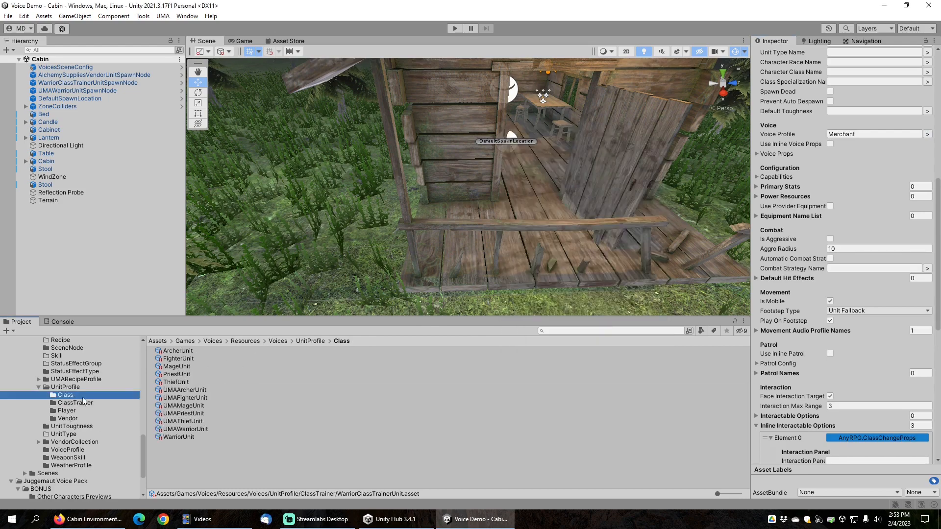
left_click(191, 430)
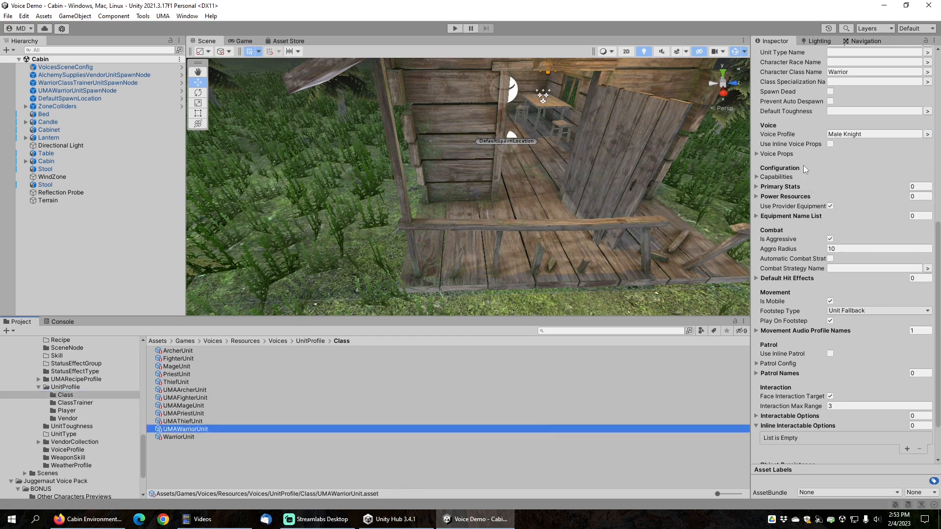
left_click(927, 135)
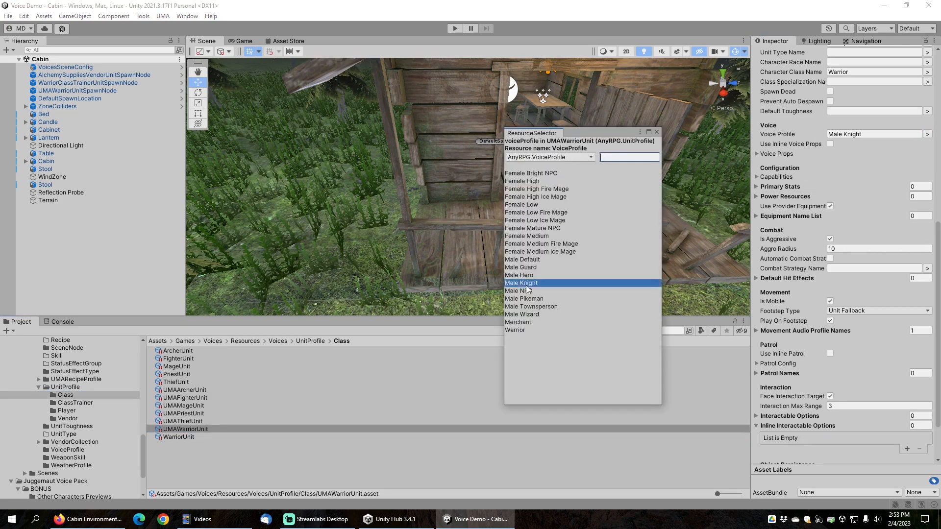
left_click(521, 331)
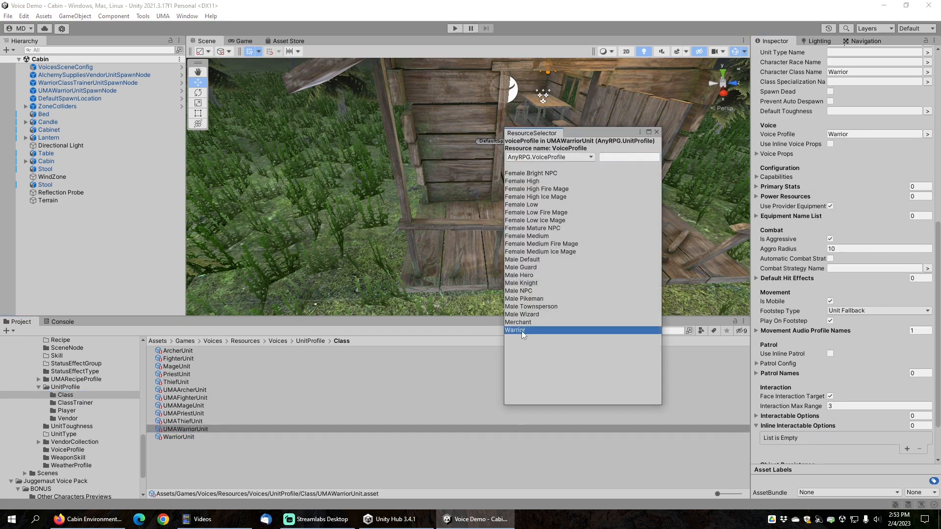
left_click(656, 131)
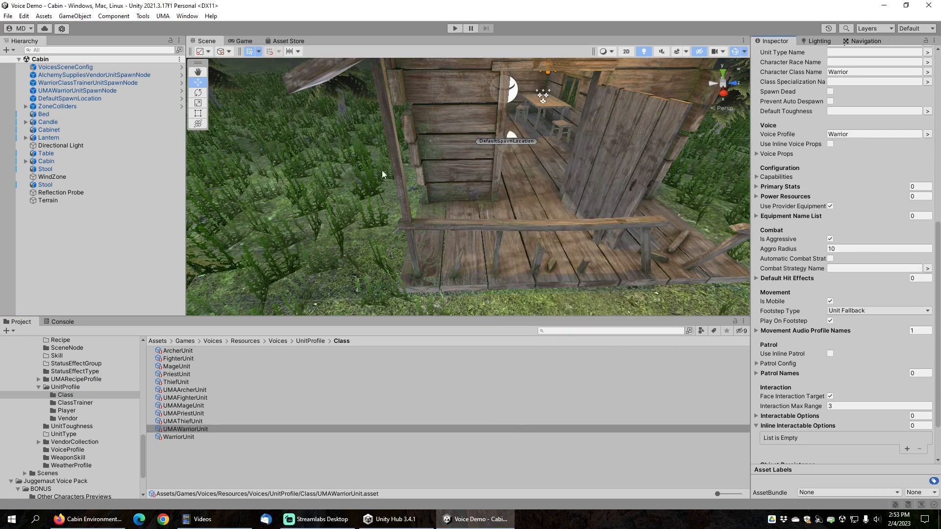
Save the Cabin scene and run the game in play mode
left_click(7, 16)
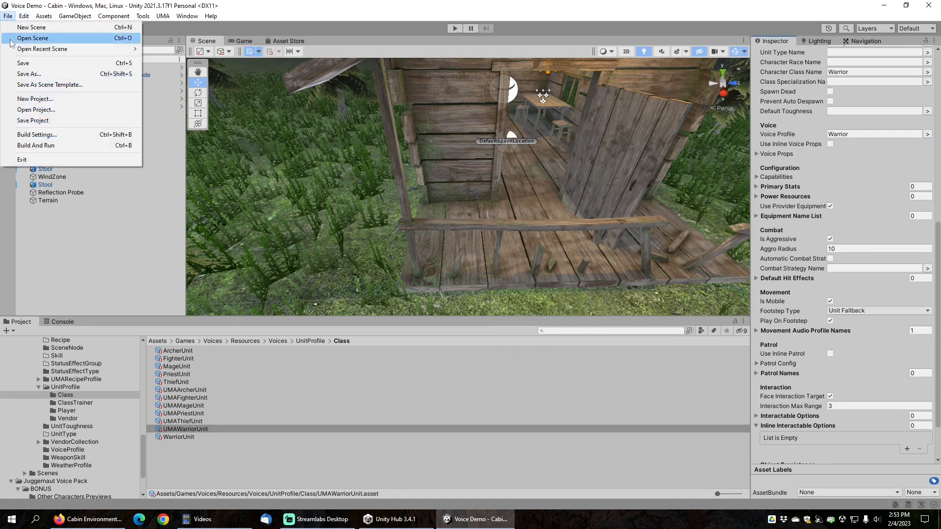
left_click(20, 63)
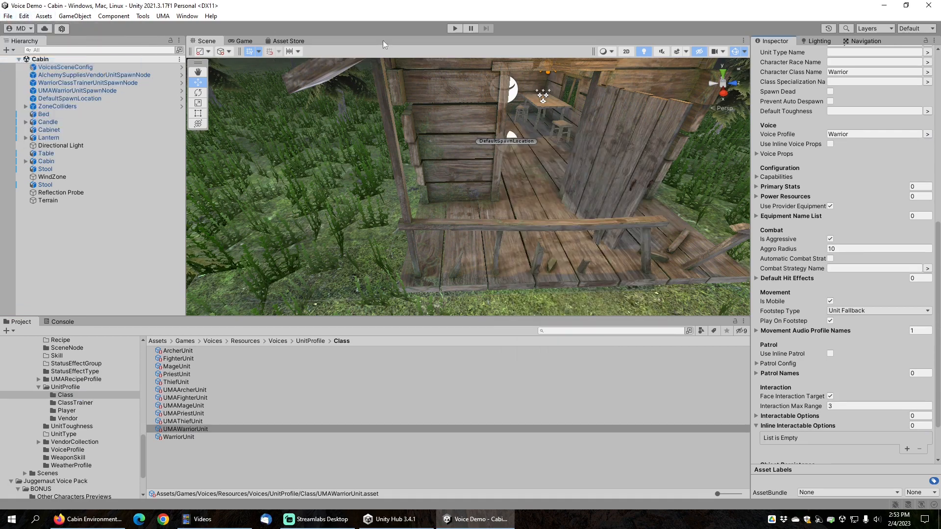
left_click(455, 28)
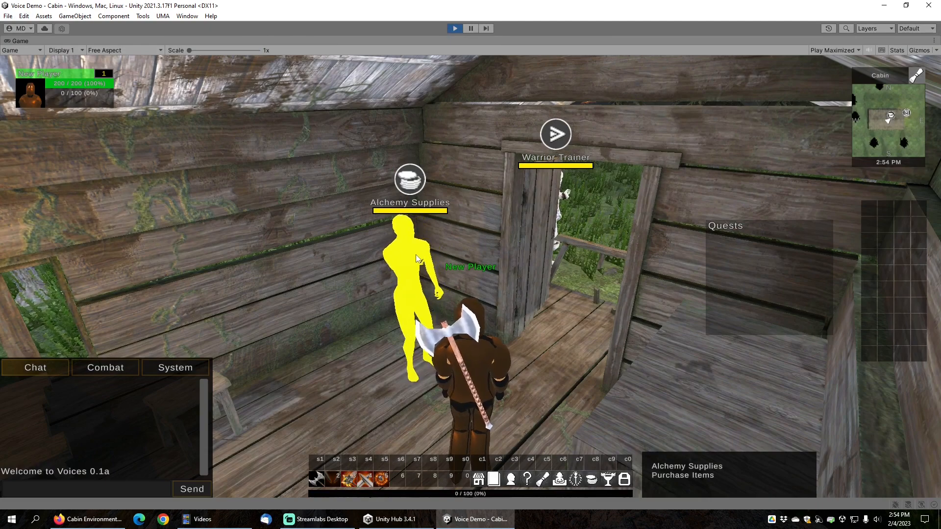
Open and close the Alchemy Supplies vendor's shop three times to test its greeting and farewell voice clips
right_click(415, 255)
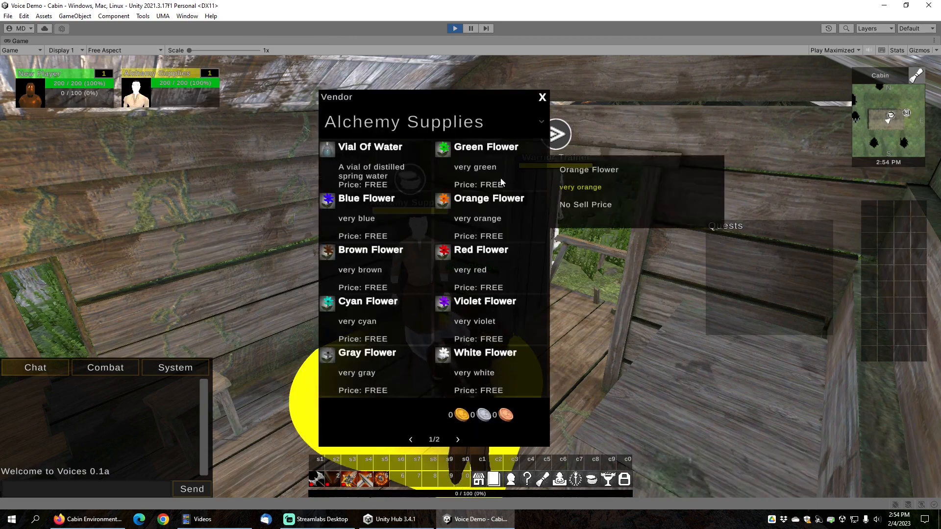
left_click(543, 98)
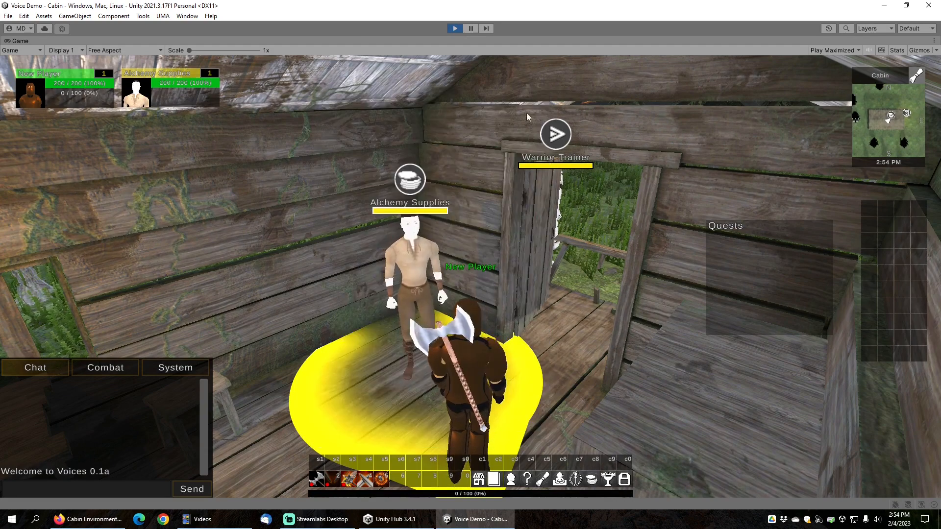
right_click(423, 261)
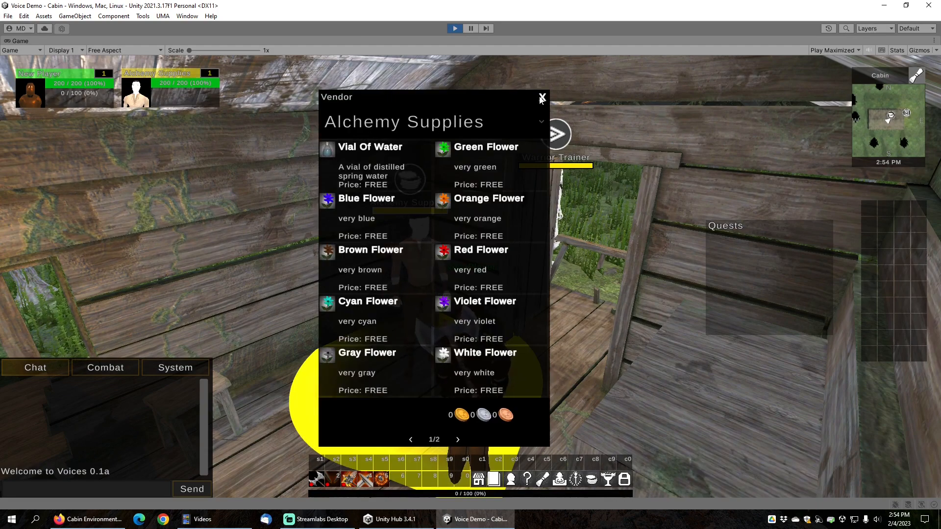
left_click(543, 98)
right_click(414, 259)
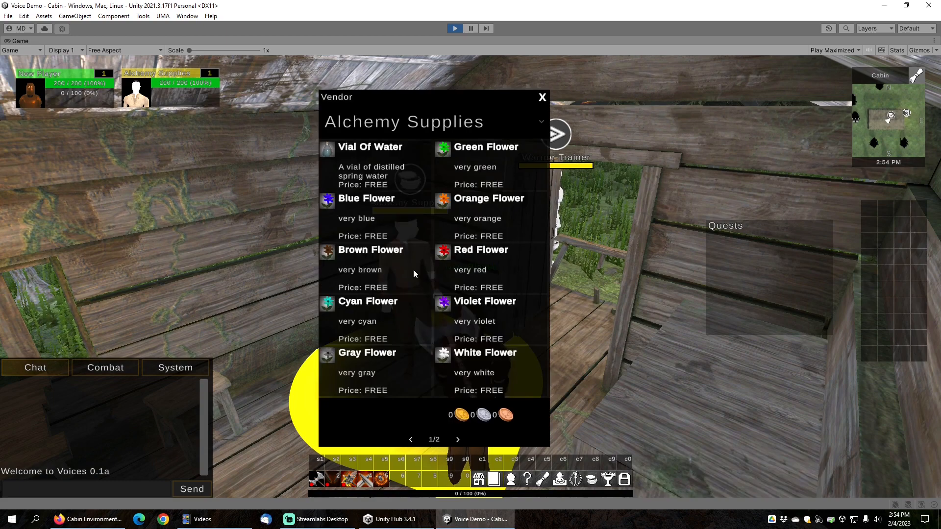
left_click(543, 98)
Walk the player character out of the cabin to the Warrior Trainer
left_click_drag(519, 250, 611, 237)
right_click_drag(611, 238, 431, 240)
key("w")
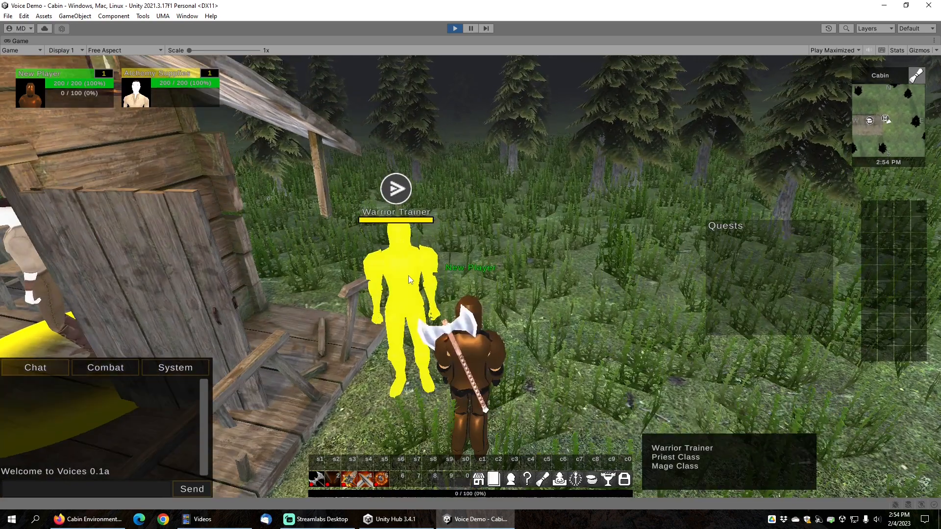
Open and close the Warrior Trainer's interaction window three times to test its greeting and farewell voice clips
right_click(432, 242)
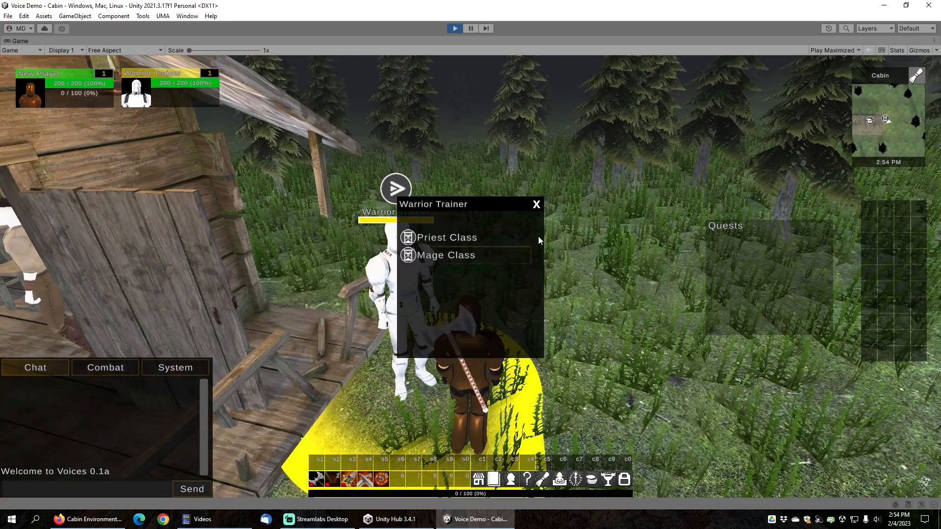
left_click(537, 205)
right_click(414, 269)
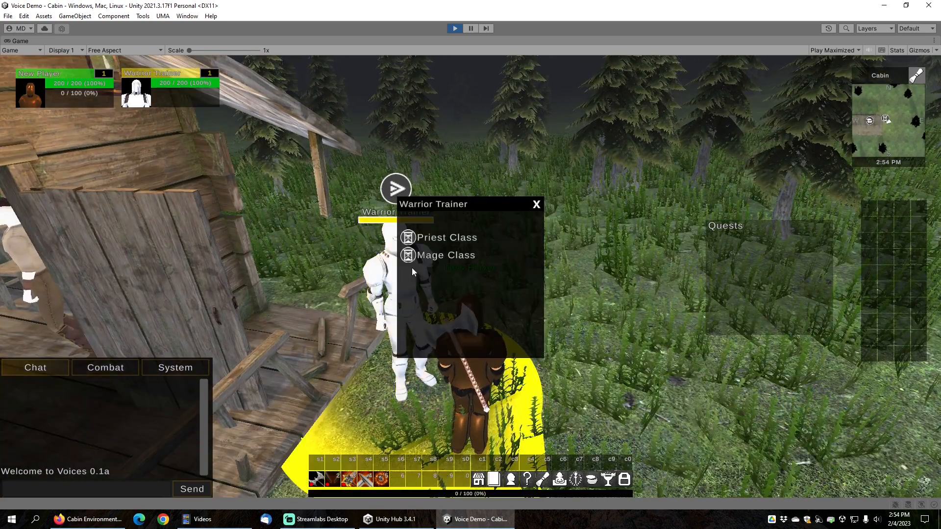
left_click(536, 205)
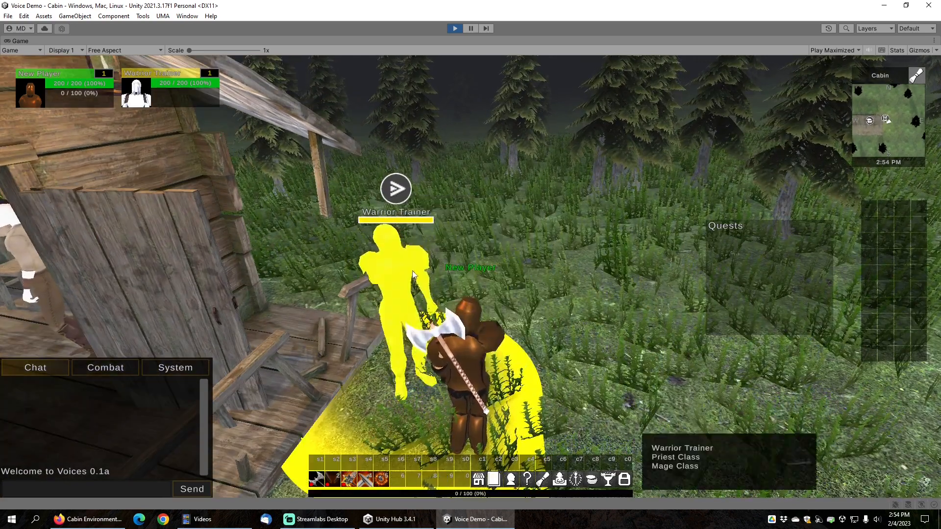
right_click(412, 276)
left_click(537, 205)
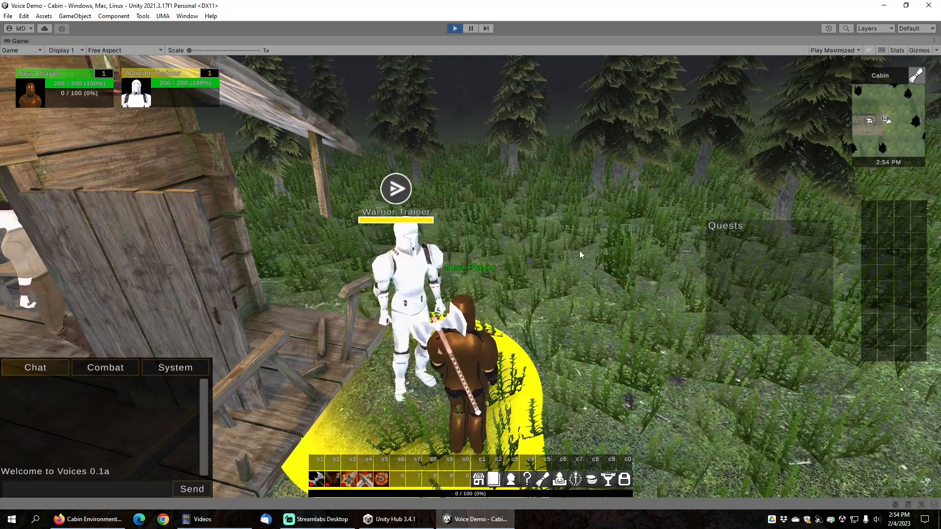
Turn the player character away from the Warrior Trainer and walk through the grass to the hostile Warrior
left_click_drag(581, 254, 514, 246)
right_click_drag(514, 246, 402, 248)
key("a")
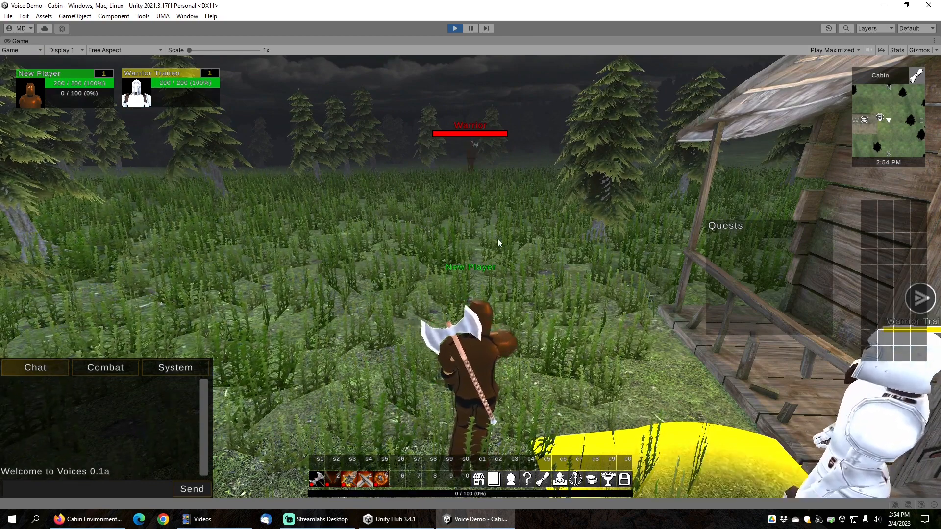
right_click_drag(500, 240, 503, 245)
key("w")
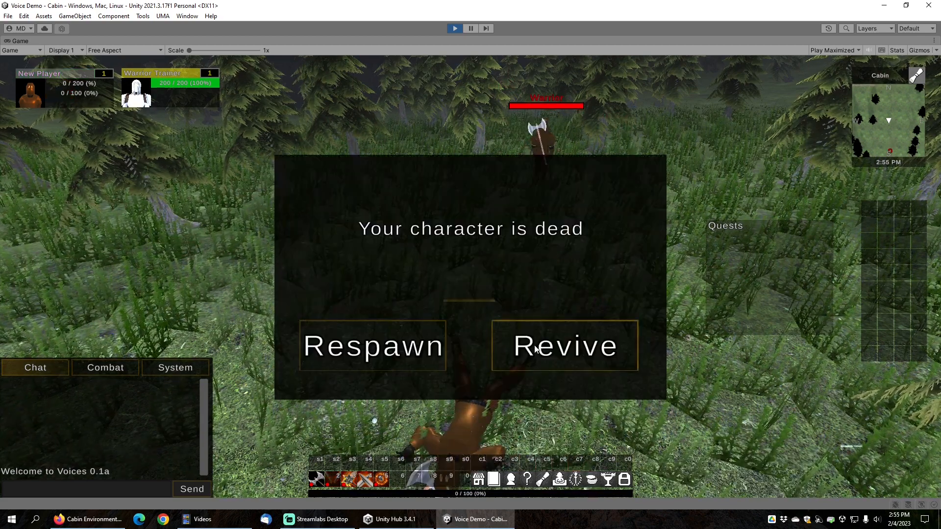
Revive the player character and fight the hostile Warrior, using a combat ability, to test the combat voice clips
left_click(532, 352)
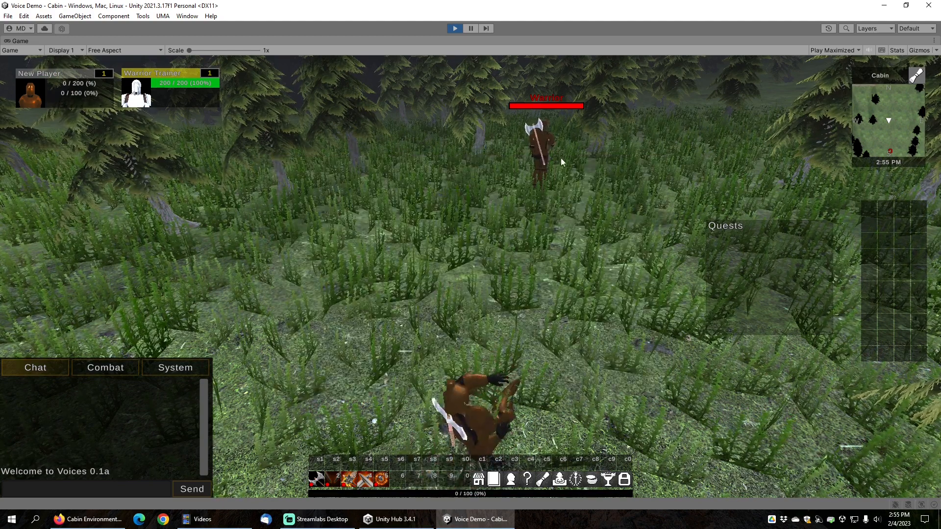
left_click(537, 172)
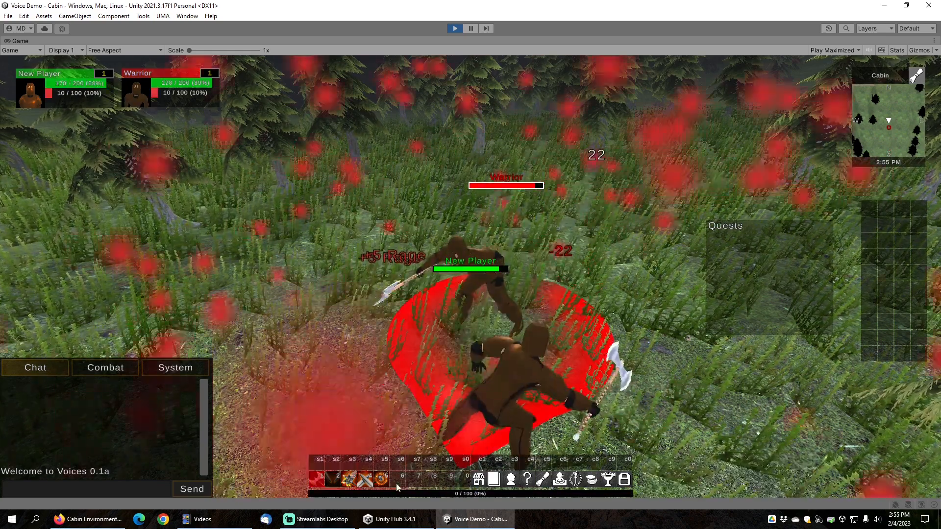
left_click(365, 480)
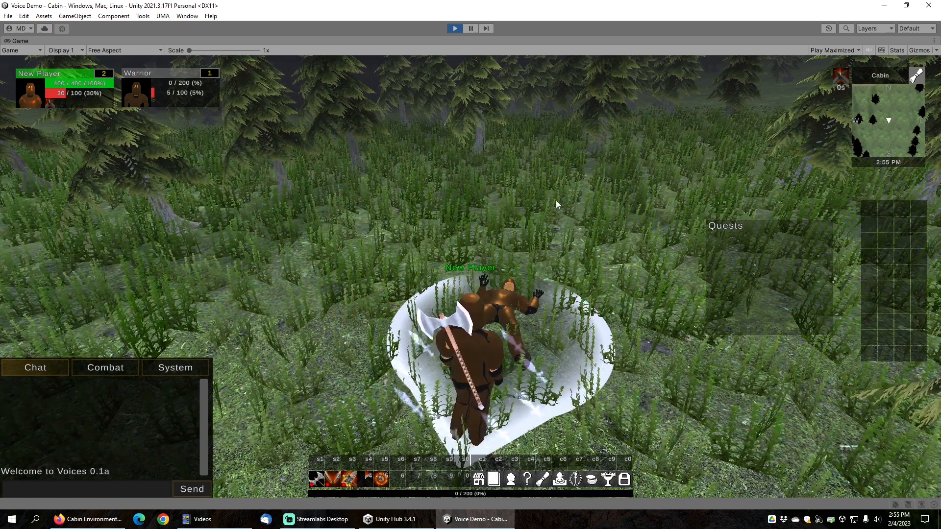
Exit play mode and inspect the Voice Profile setting of UMAPlayerUnit in the Player unit profiles
left_click(455, 29)
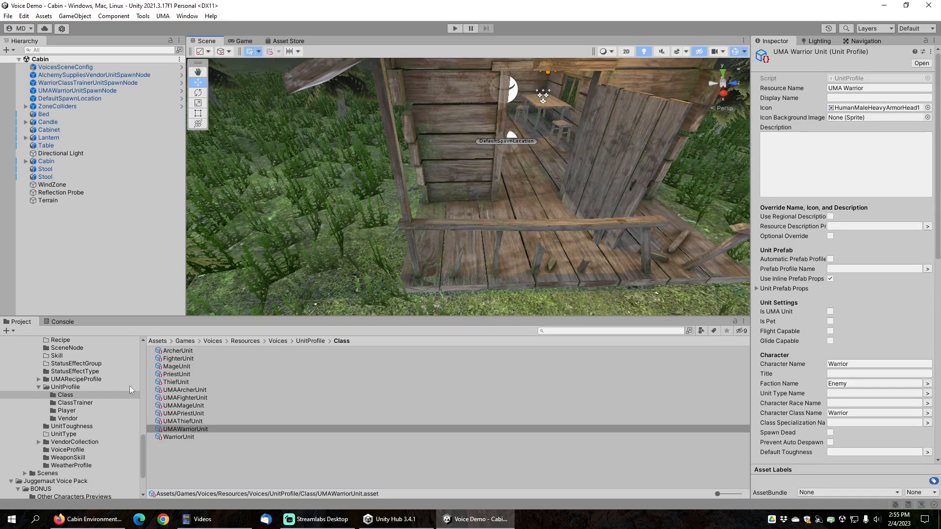
scroll(98, 393, "up", 3)
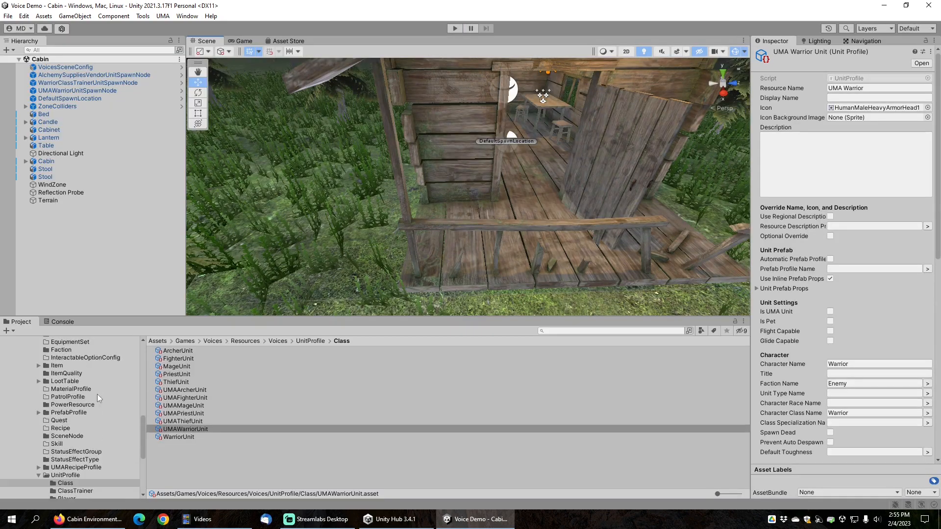
scroll(97, 394, "down", 3)
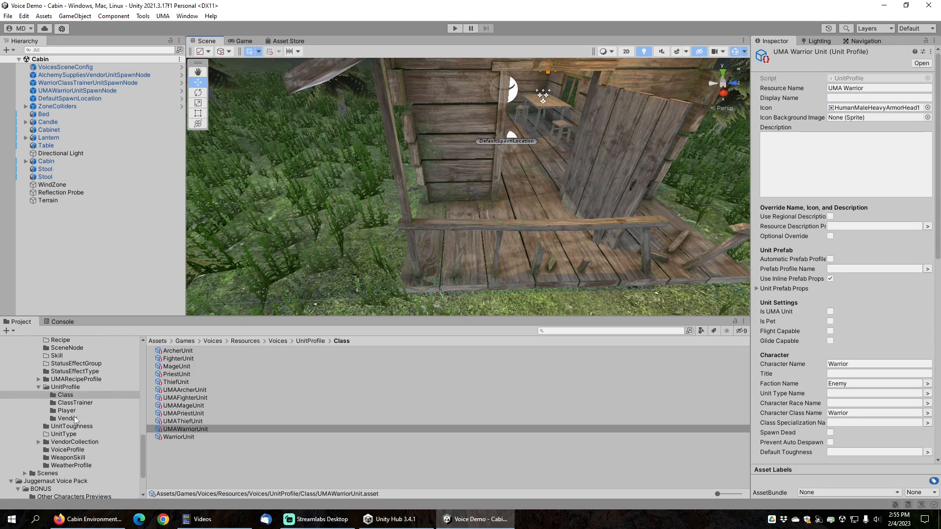
left_click(75, 419)
left_click(66, 410)
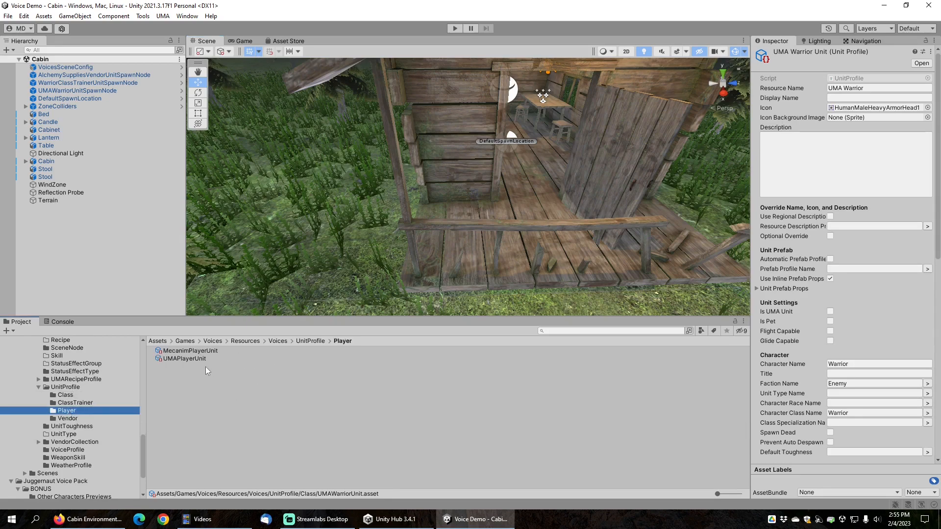
left_click(186, 359)
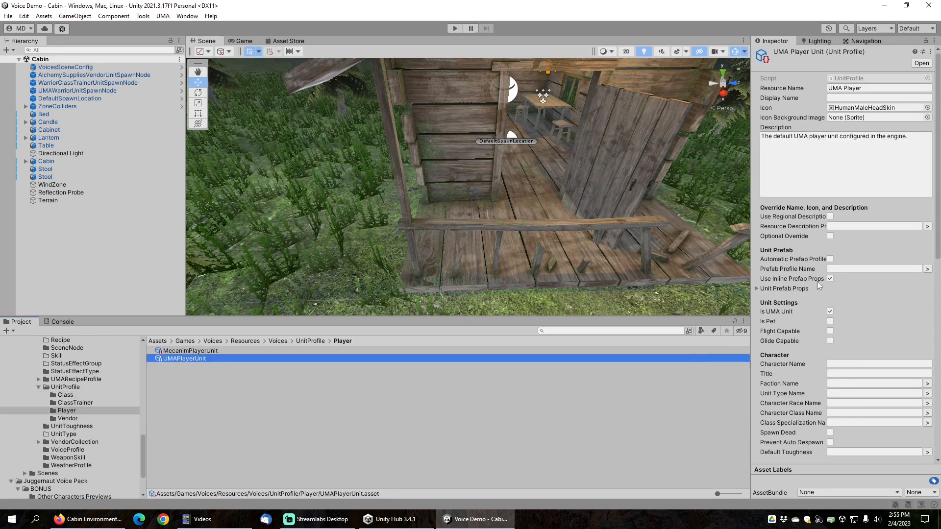
scroll(798, 331, "down", 5)
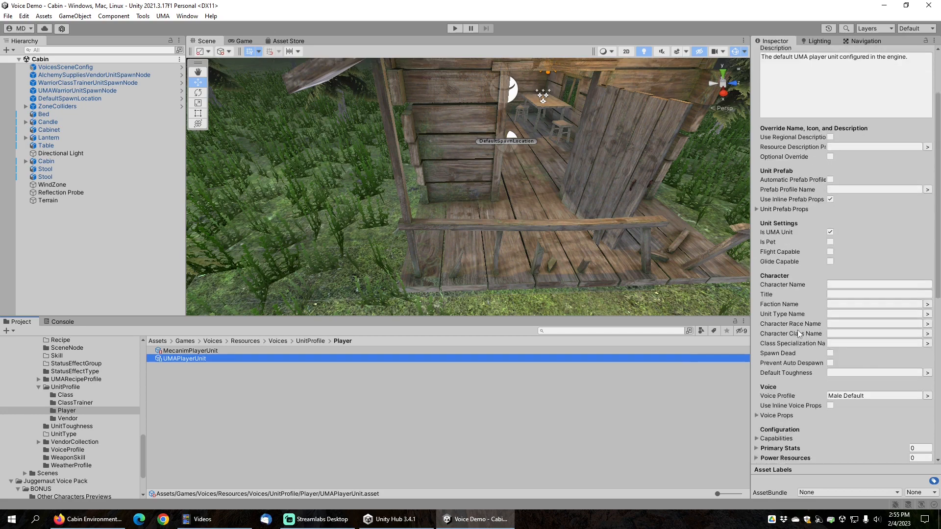
Open MaleDefaultVoice in the VoiceProfile folder and review its voice clip lists from Aggro through Victory
left_click(68, 450)
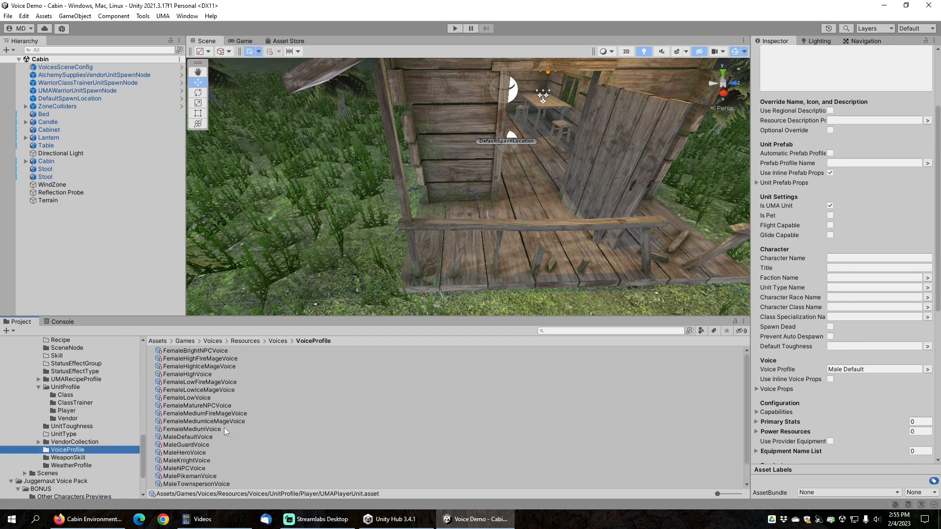
left_click(198, 438)
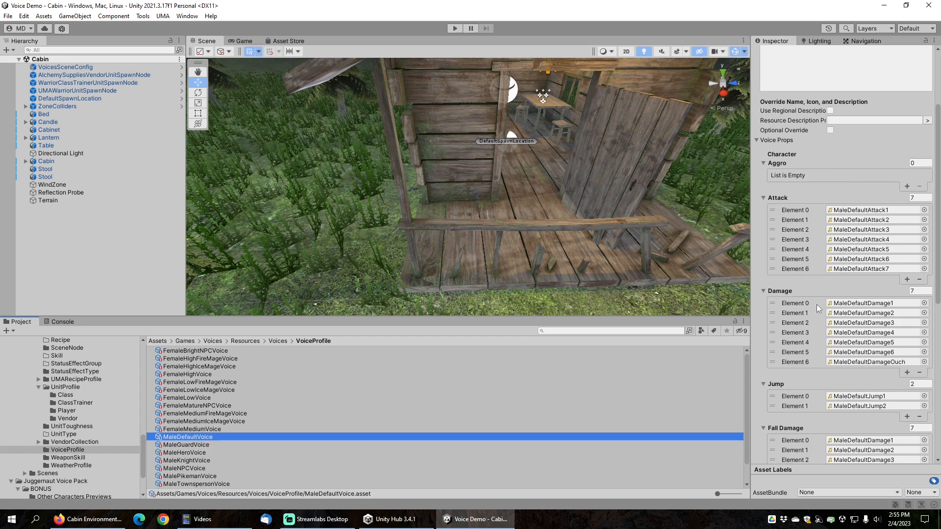
scroll(813, 297, "down", 3)
scroll(799, 404, "down", 1)
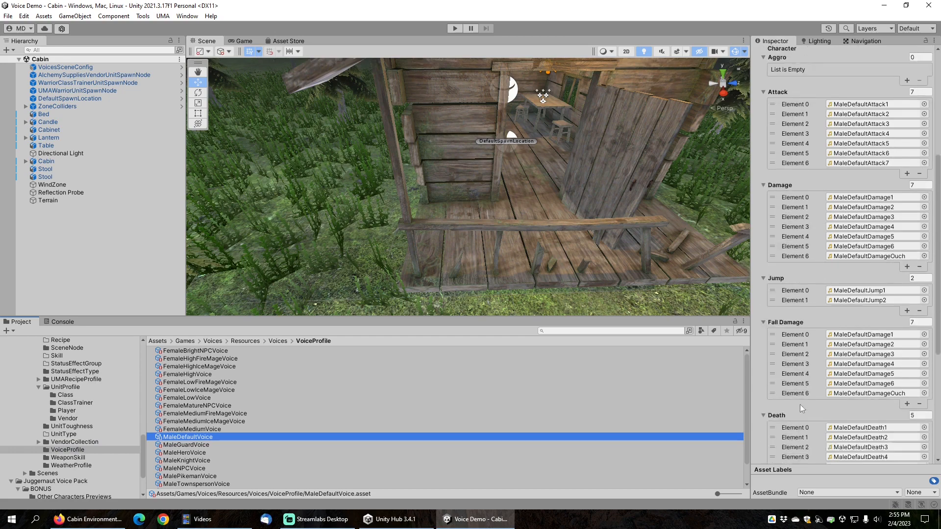
scroll(801, 392, "down", 2)
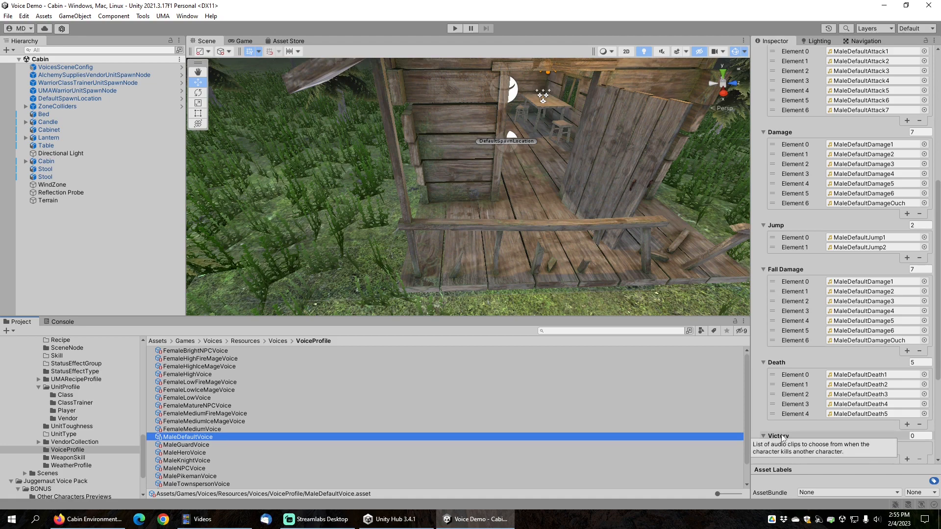
scroll(803, 307, "up", 5)
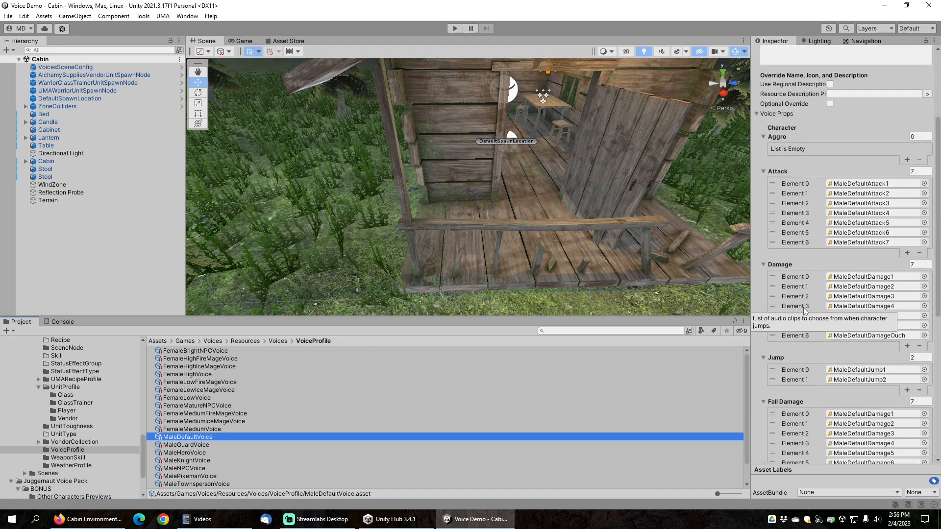